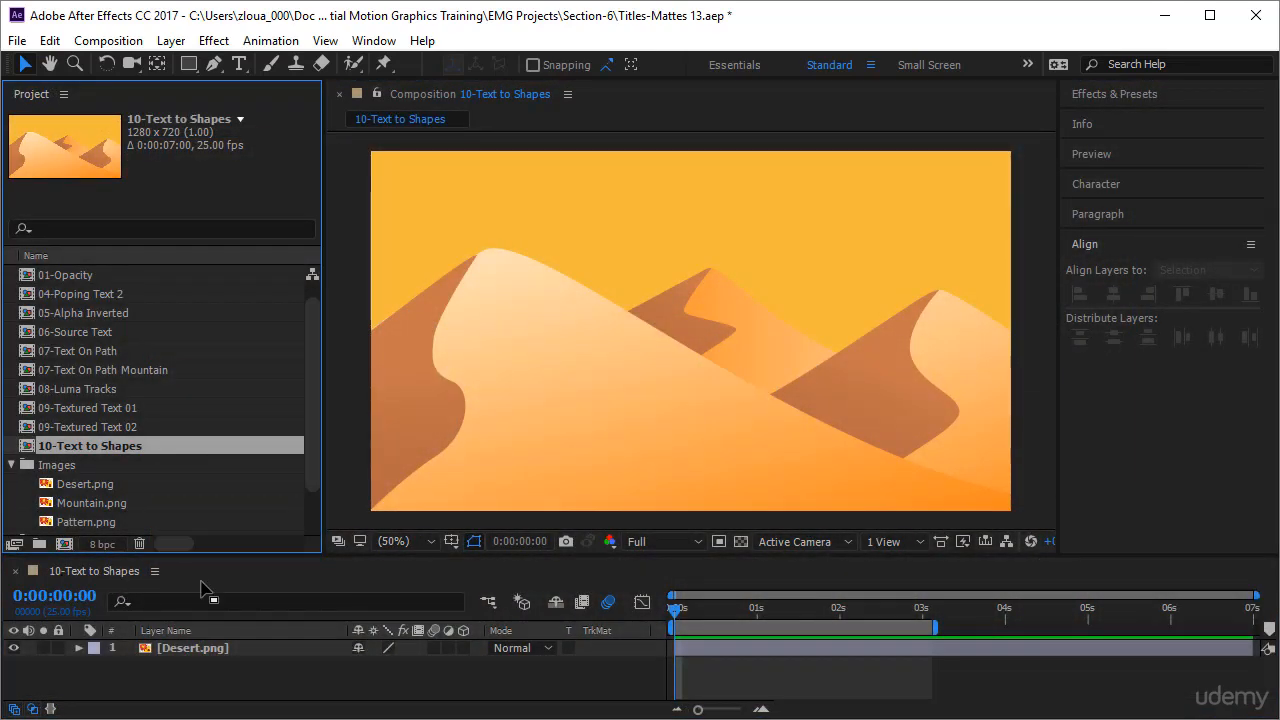
# - Create a text layer with the letter C over the desert image
pyautogui.click(240, 64)
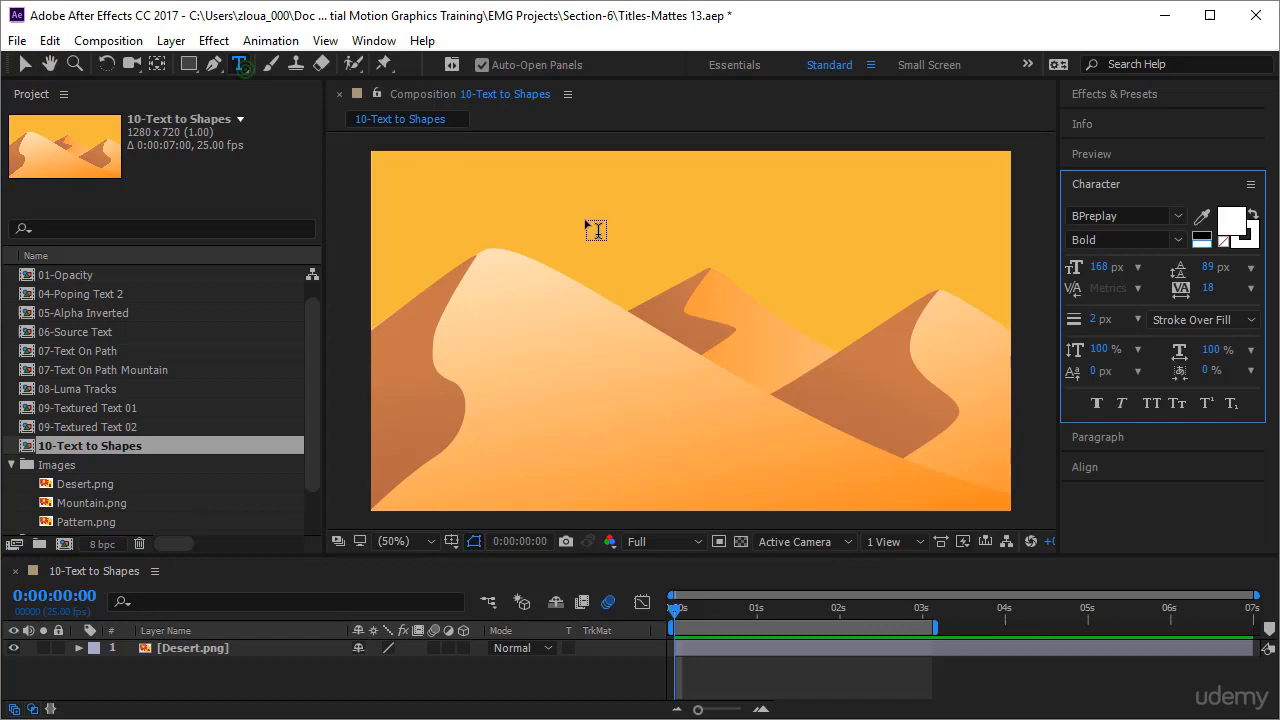
pyautogui.click(607, 318)
pyautogui.write('C')
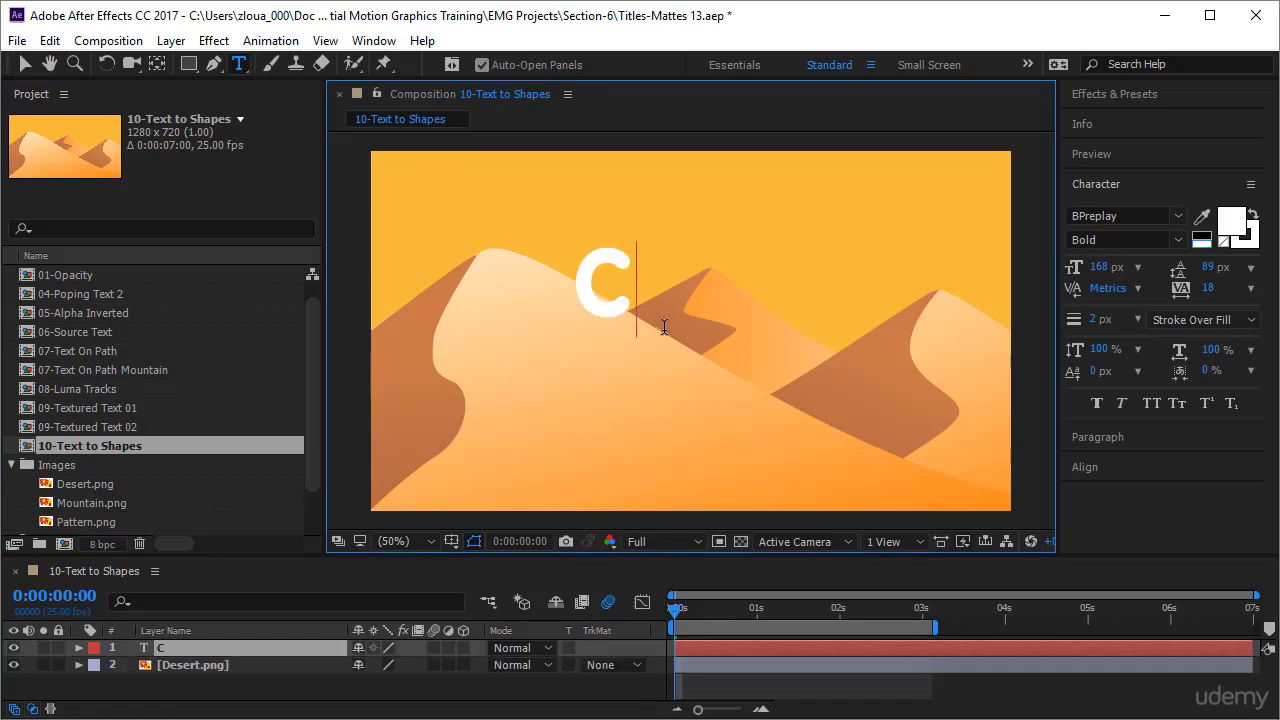
pyautogui.click(26, 67)
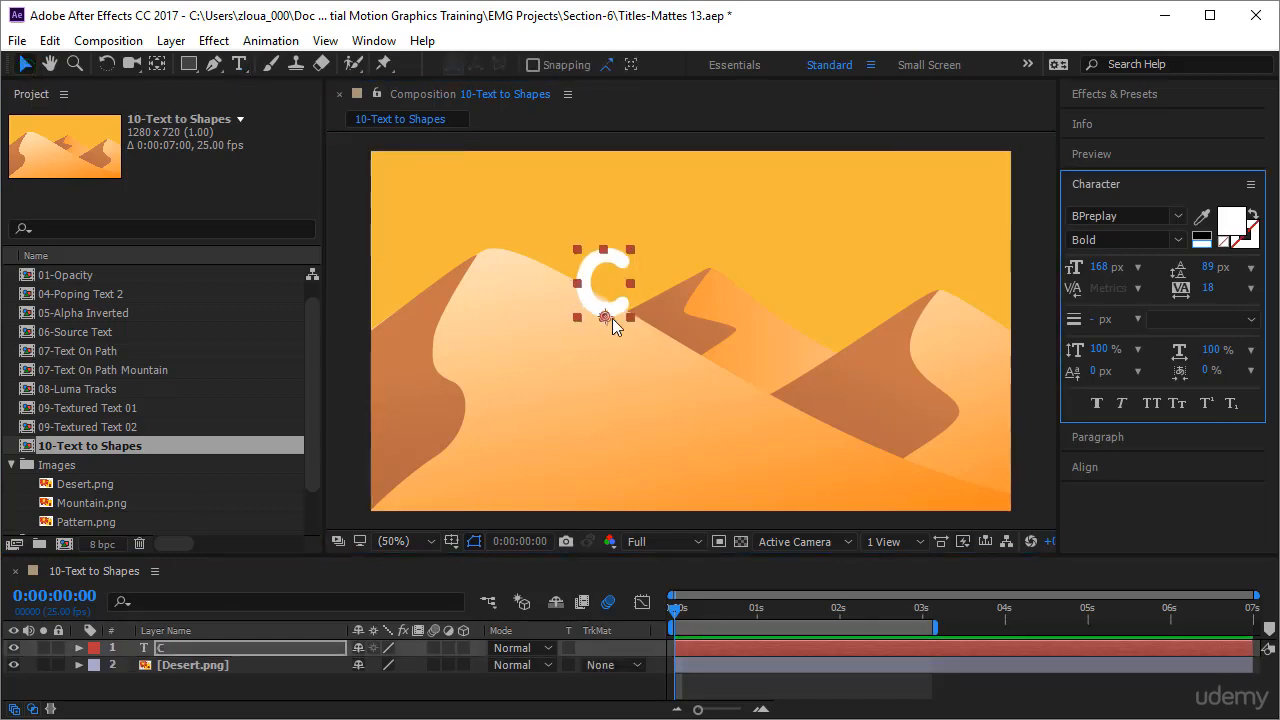
# - Give the letter C a white 2 px stroke and move it closer to the middle of the composition
pyautogui.click(1246, 235)
pyautogui.click(1202, 242)
pyautogui.moveTo(605, 285); pyautogui.dragTo(644, 315)
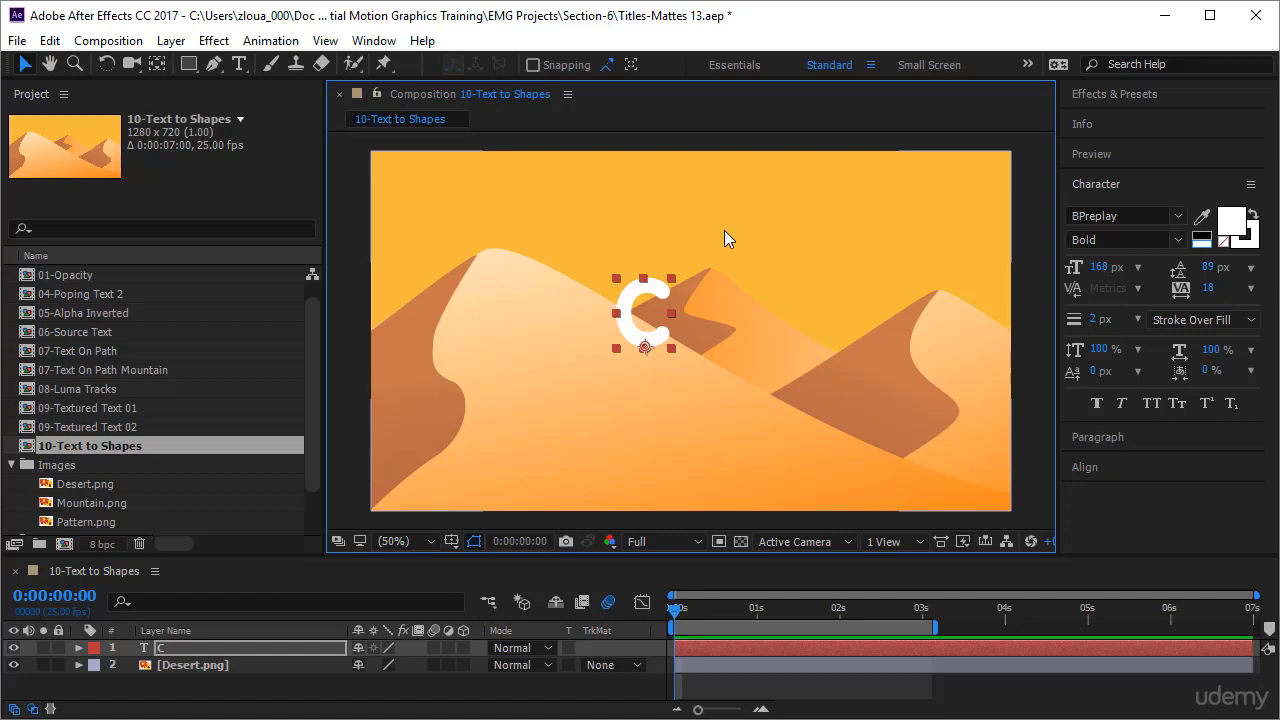
# - Convert the C text layer to a shape layer with Create Shapes from Text and enlarge the timeline area
pyautogui.click(238, 650)
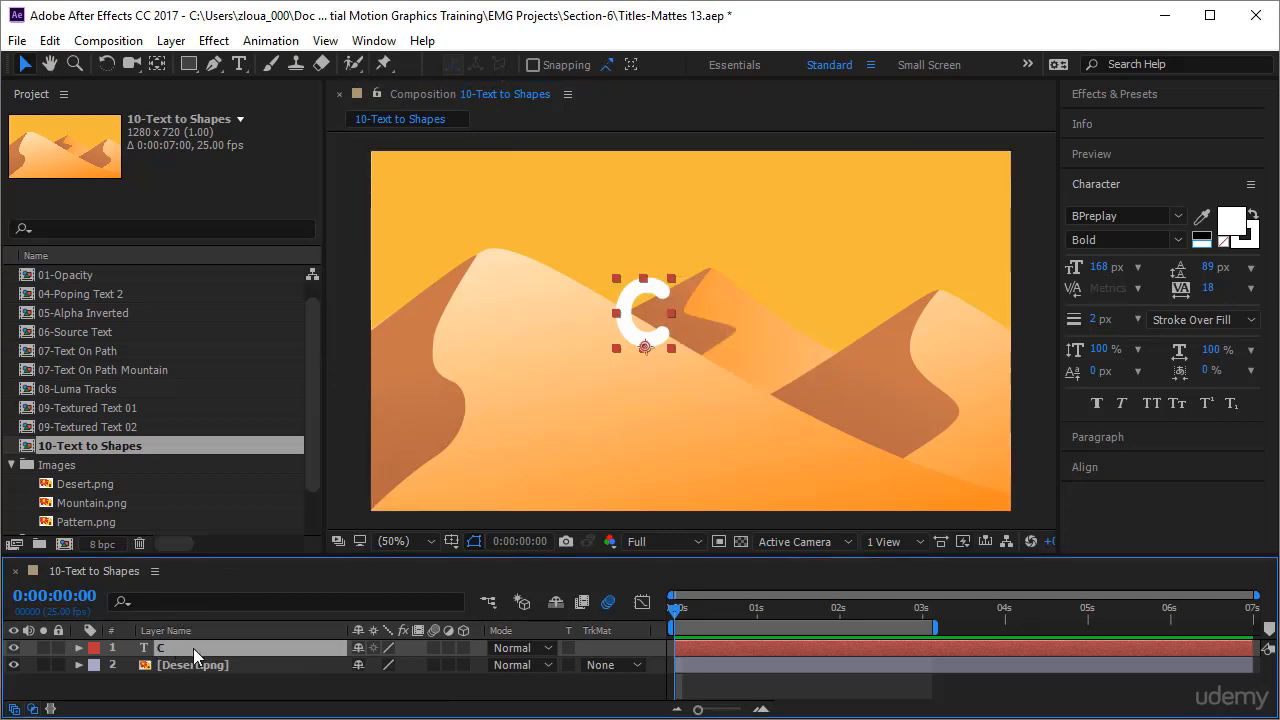
pyautogui.rightClick(193, 648)
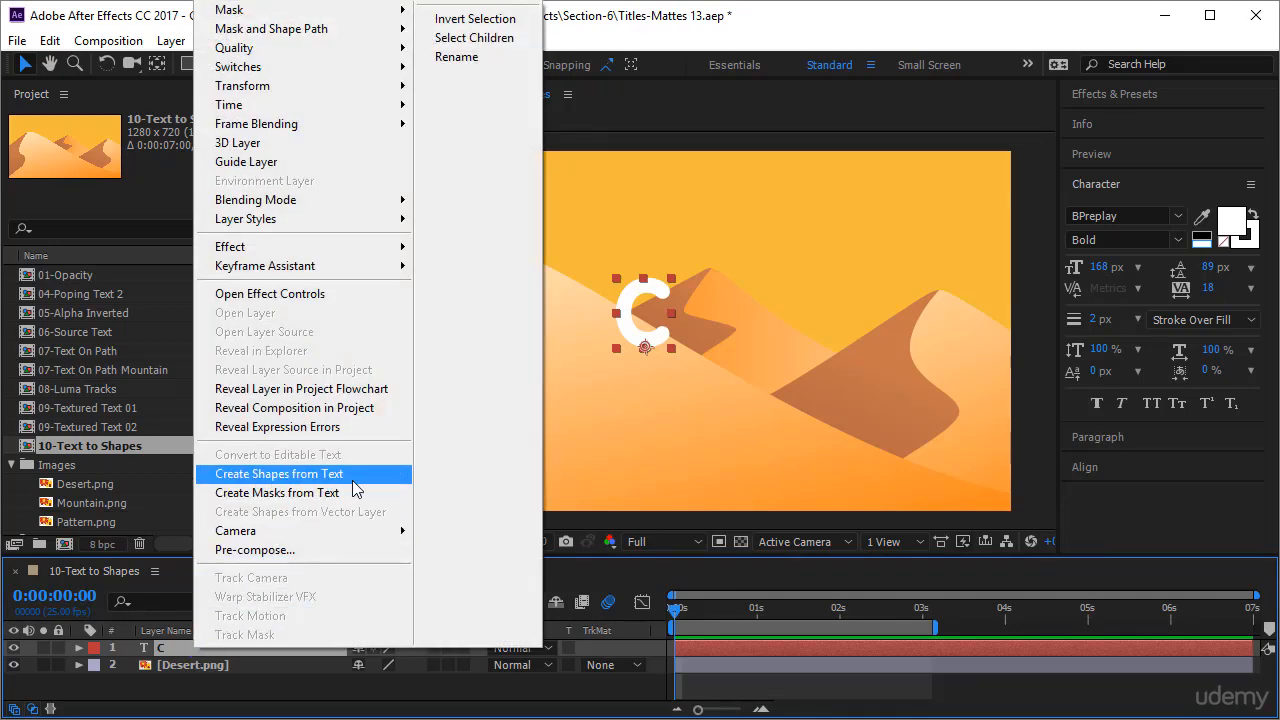
pyautogui.click(273, 478)
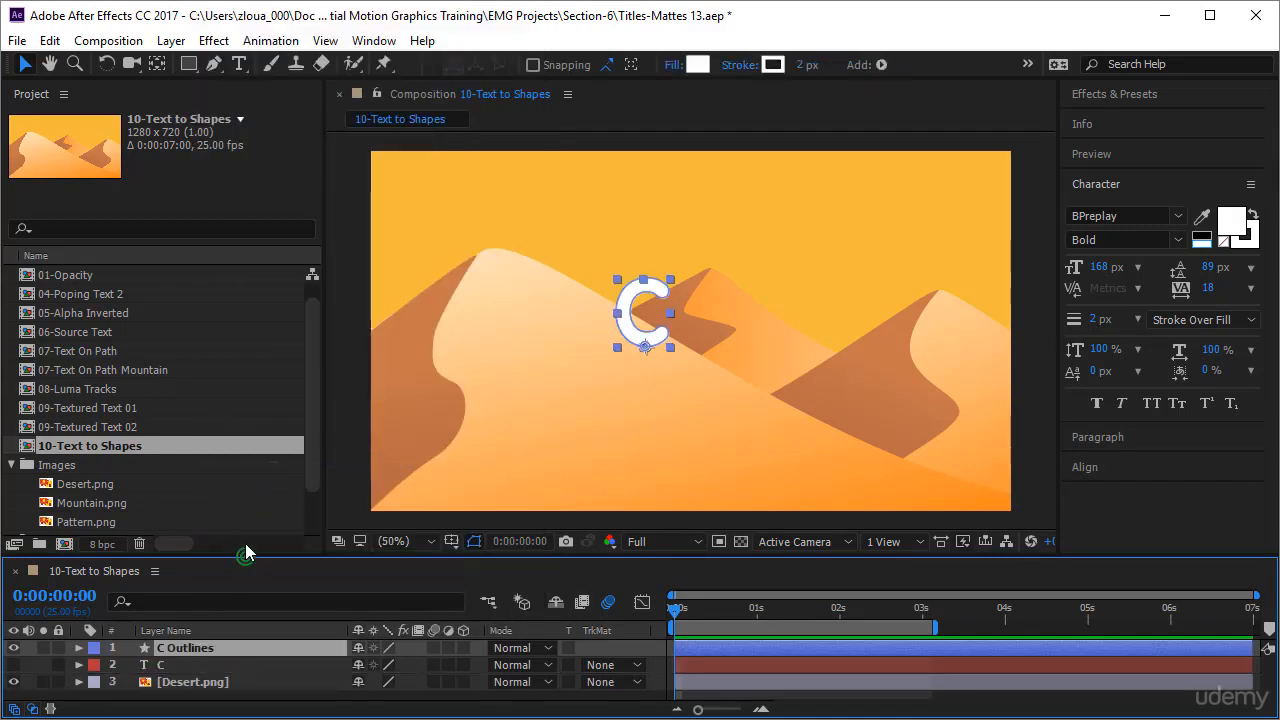
pyautogui.moveTo(246, 552); pyautogui.dragTo(246, 505)
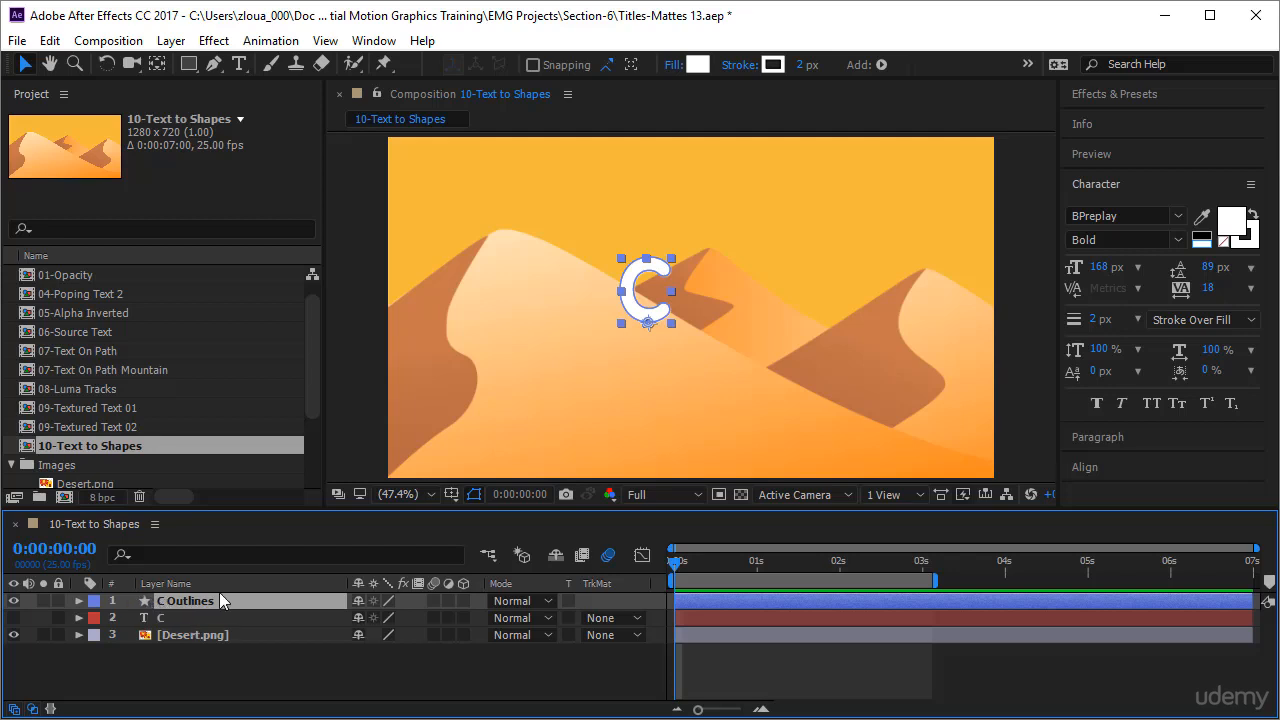
# - Offset the C Outlines shape from the original text and briefly show the hidden C text layer to compare the two
pyautogui.click(176, 617)
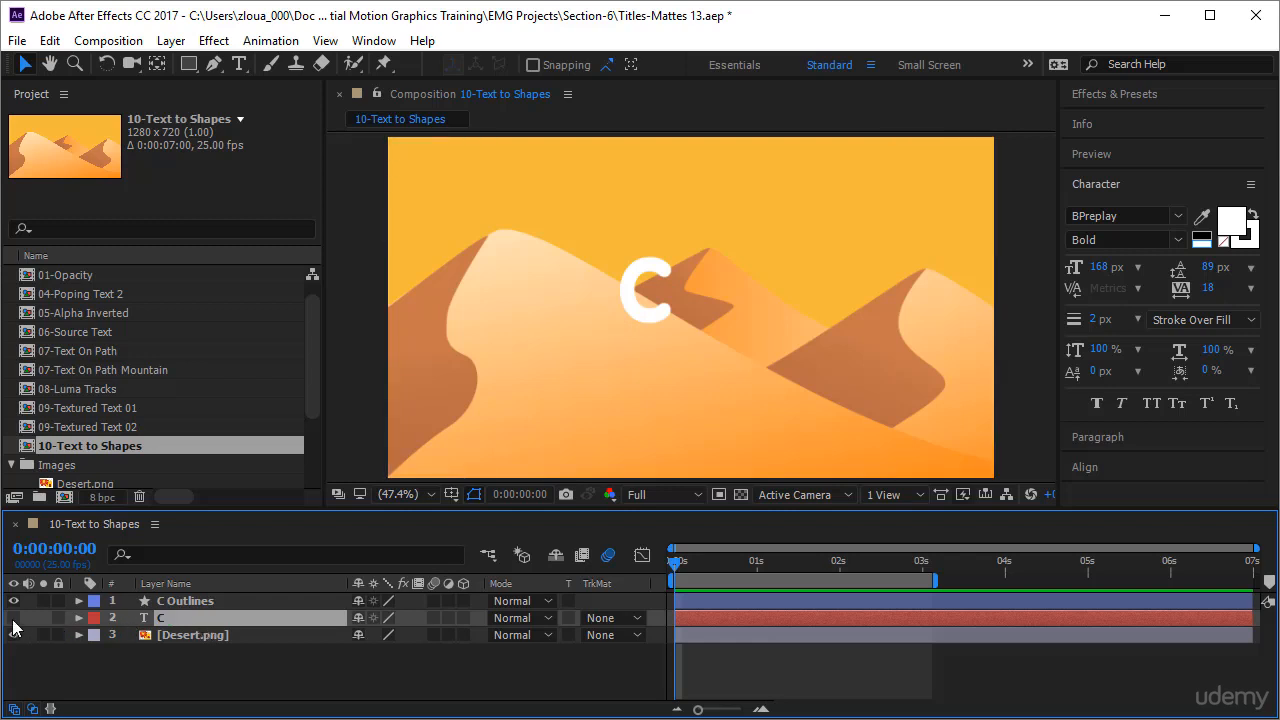
pyautogui.click(192, 602)
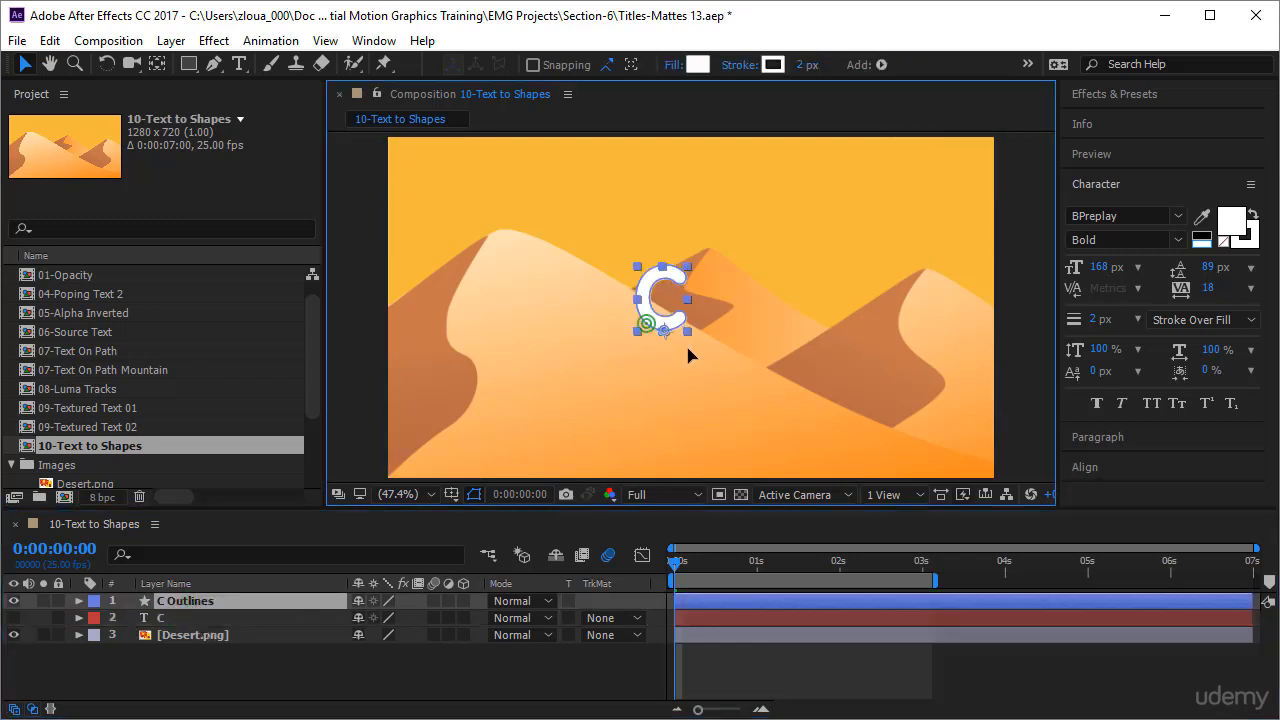
pyautogui.moveTo(688, 348); pyautogui.dragTo(717, 351)
pyautogui.click(13, 617)
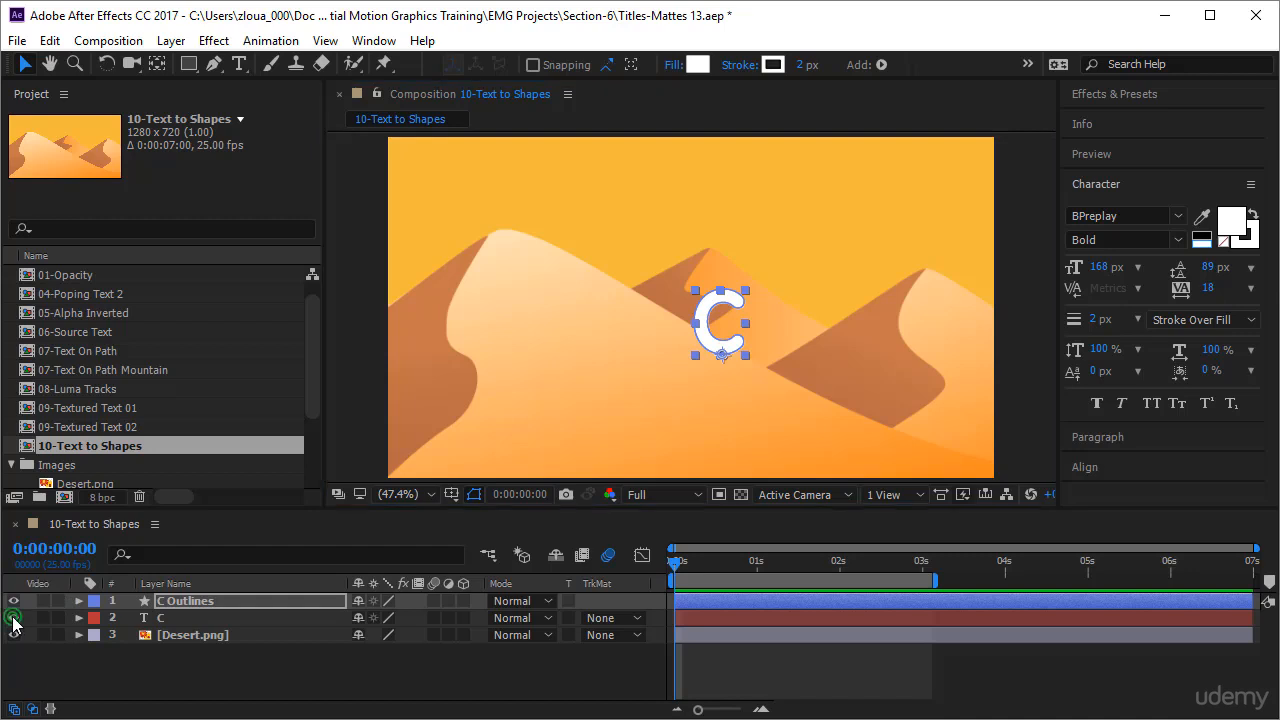
pyautogui.click(652, 290)
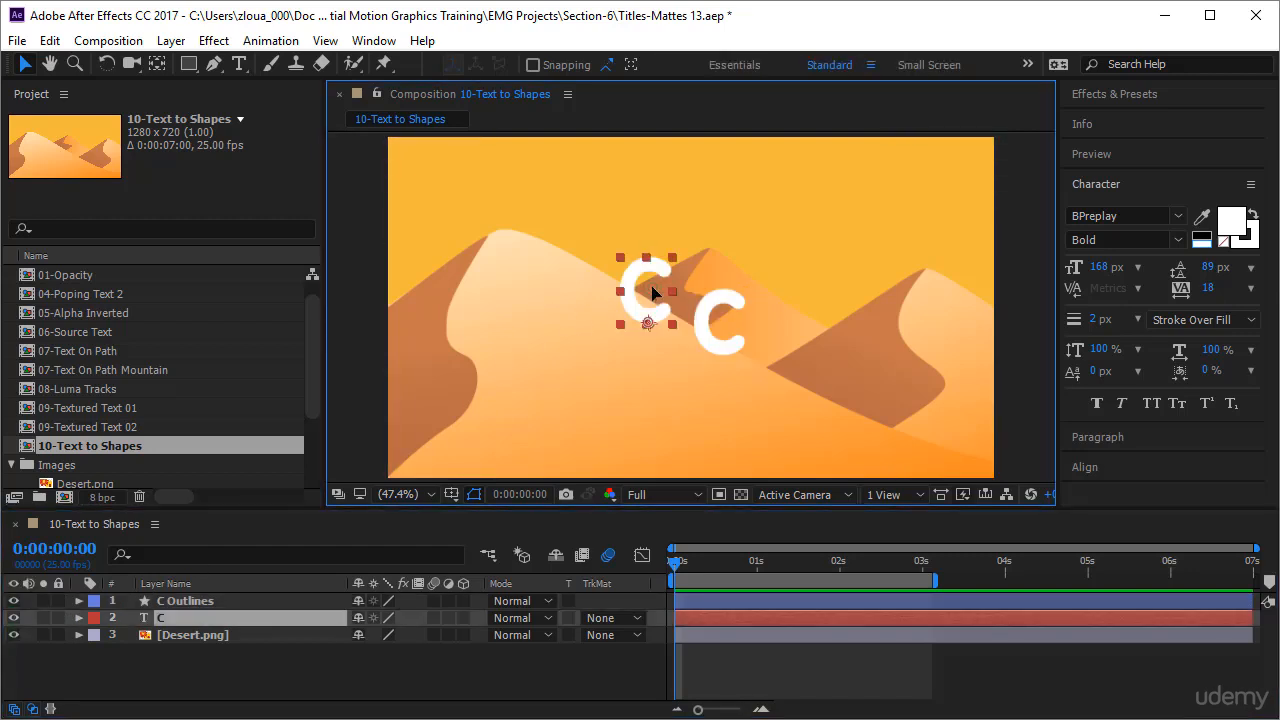
pyautogui.click(13, 617)
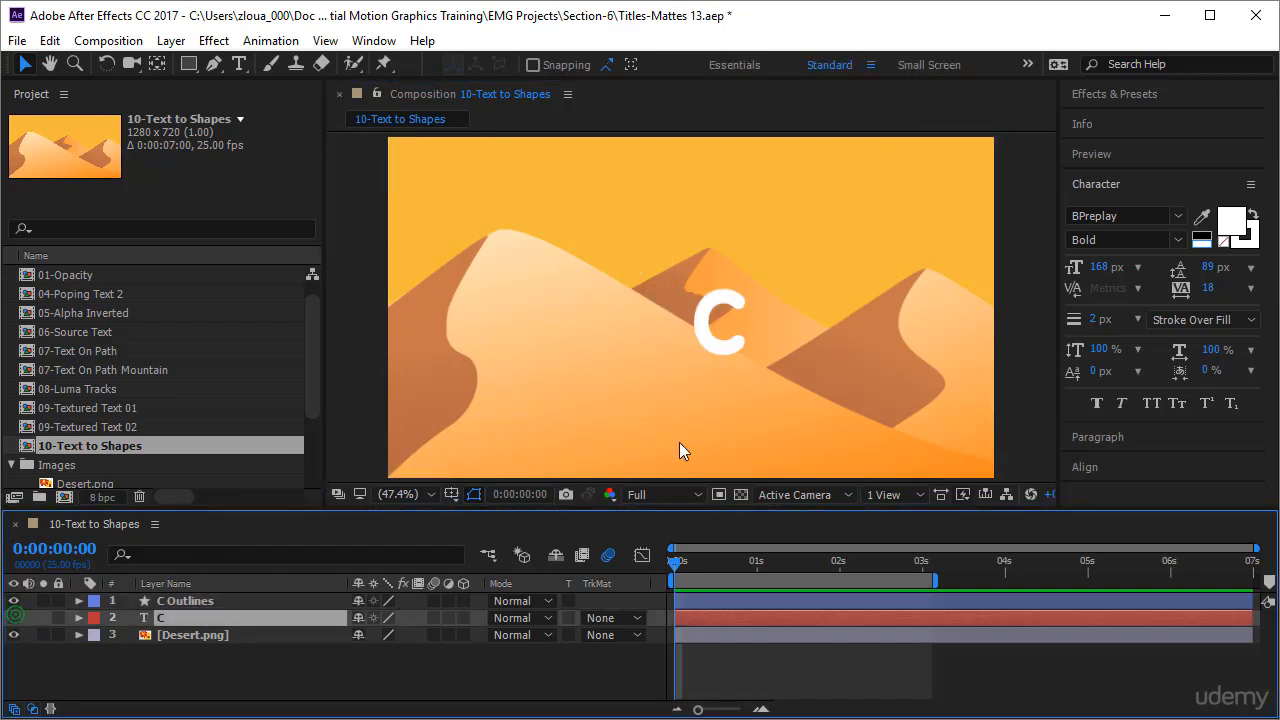
# - Center the C Outlines shape horizontally and vertically in the composition
pyautogui.click(727, 340)
pyautogui.click(1117, 466)
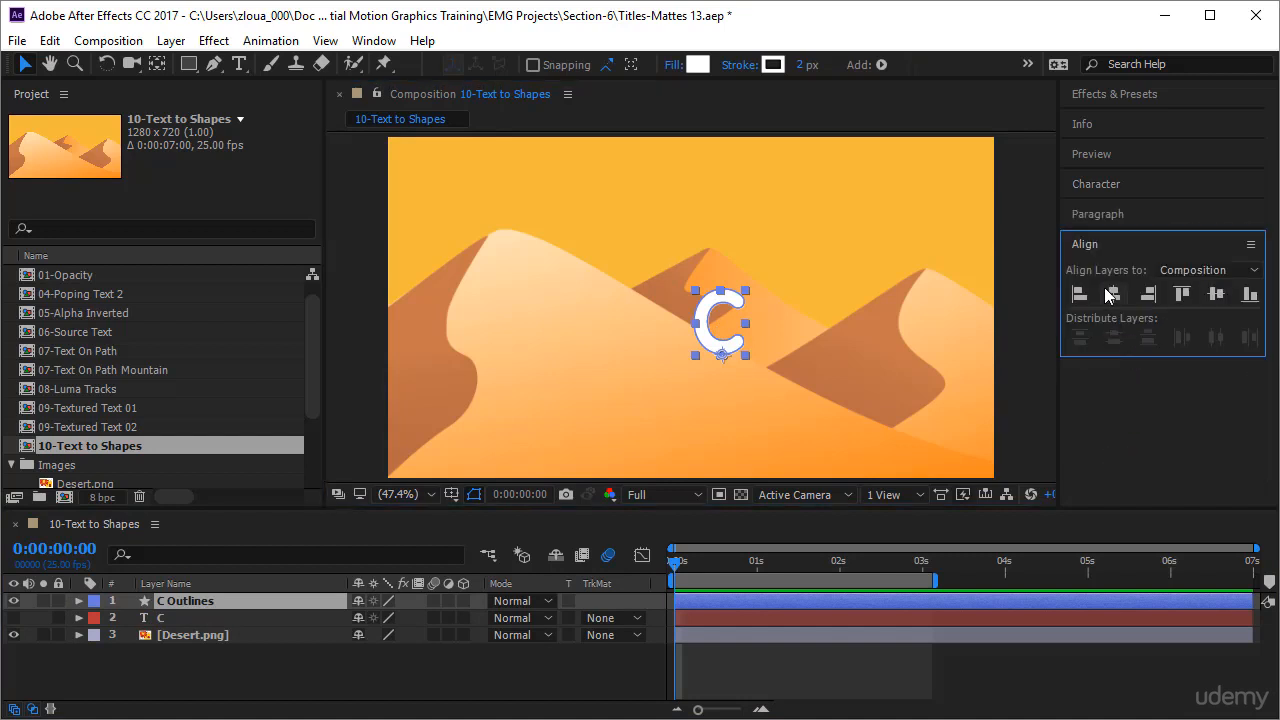
pyautogui.click(1112, 293)
pyautogui.click(1215, 293)
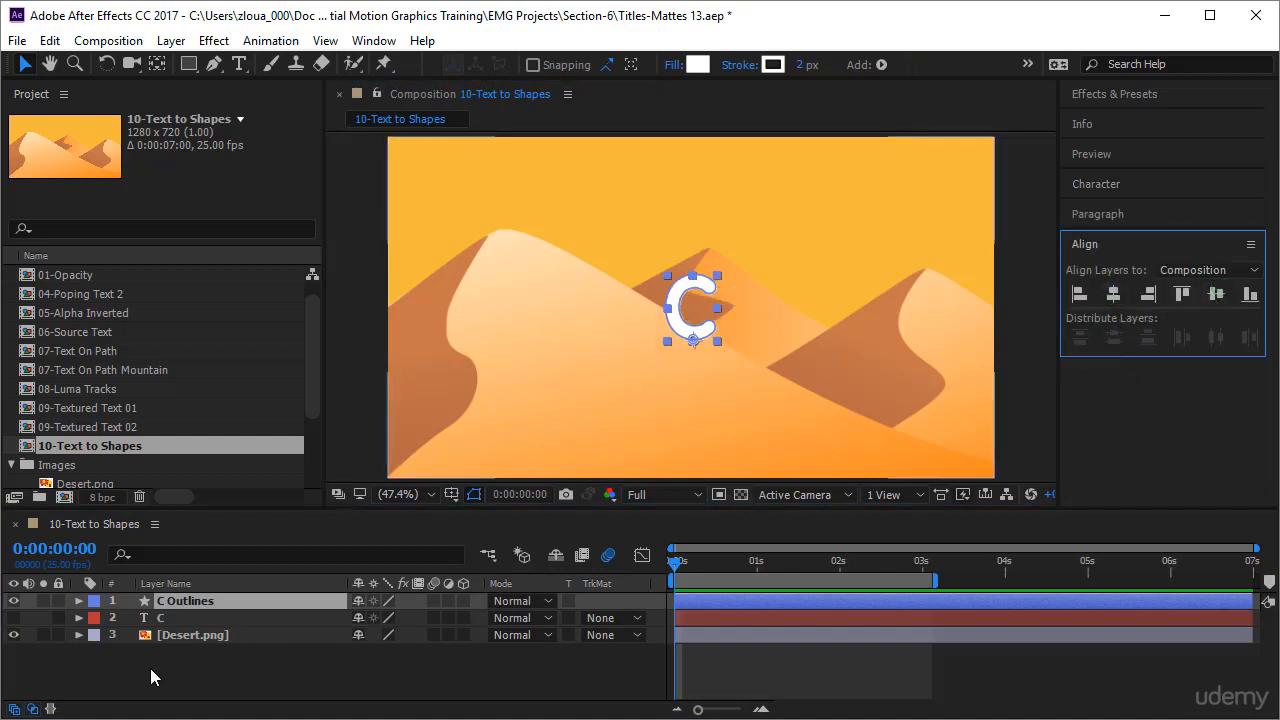
# - Set the fill of the C Outlines shape to None
pyautogui.click(673, 65)
pyautogui.click(538, 314)
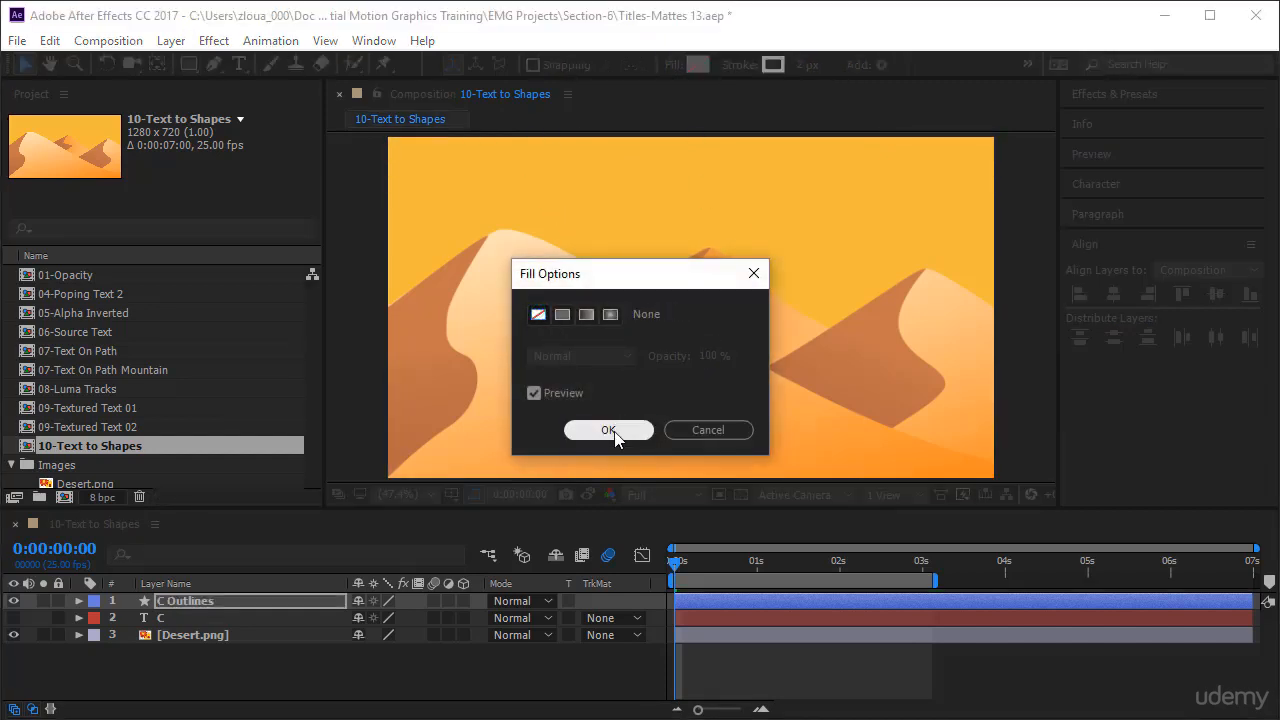
pyautogui.click(610, 430)
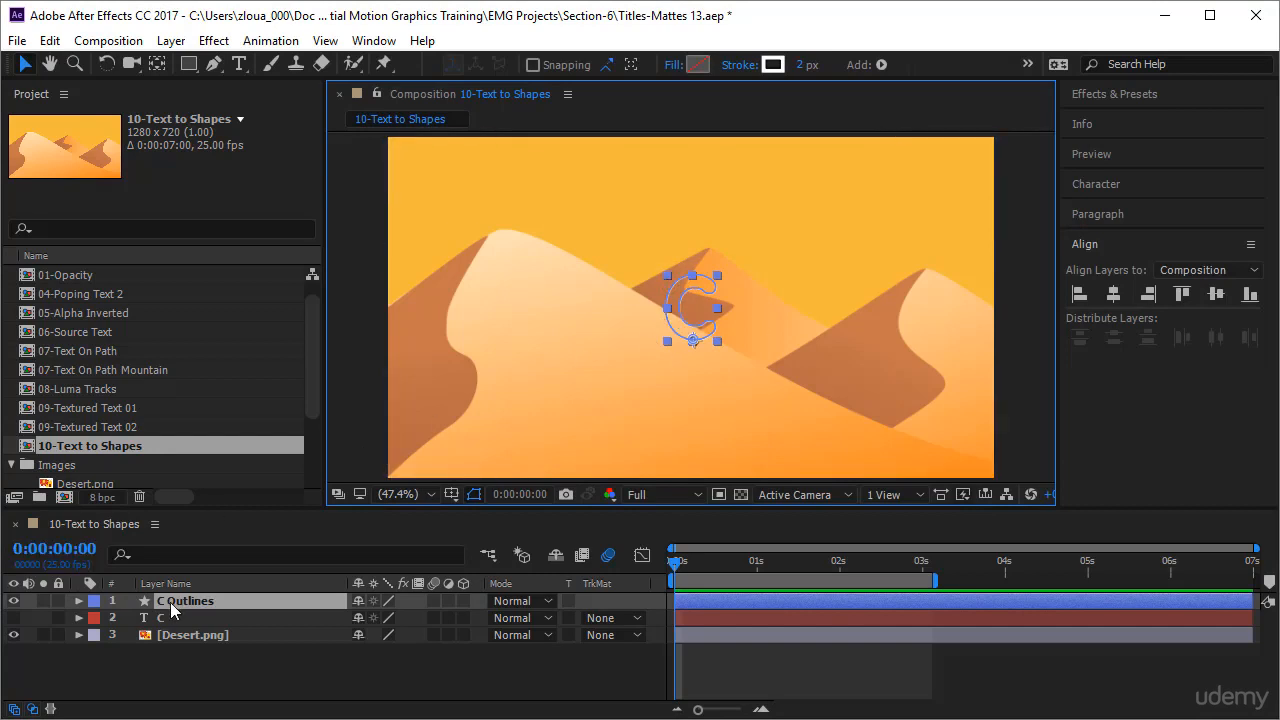
# - Set the stroke width of the C Outlines shape to 5 px and check the outline without its selection handles
pyautogui.click(800, 65)
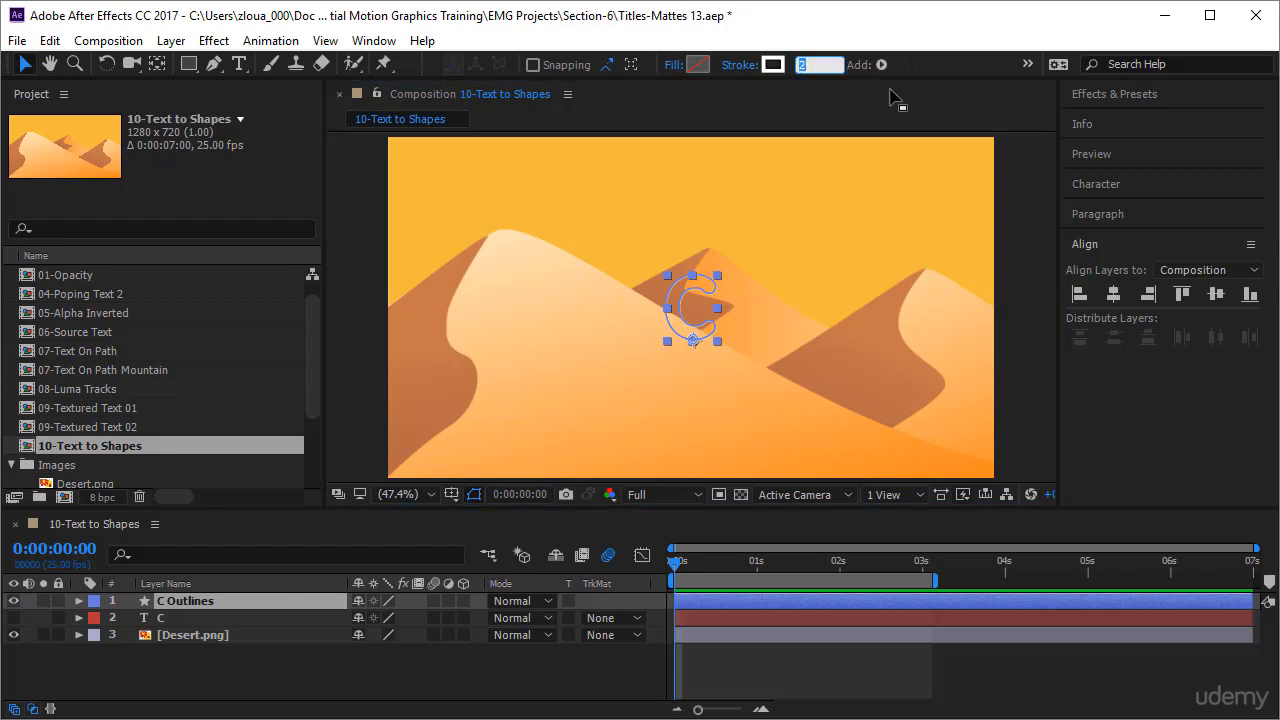
pyautogui.write('5')
pyautogui.press('Return')
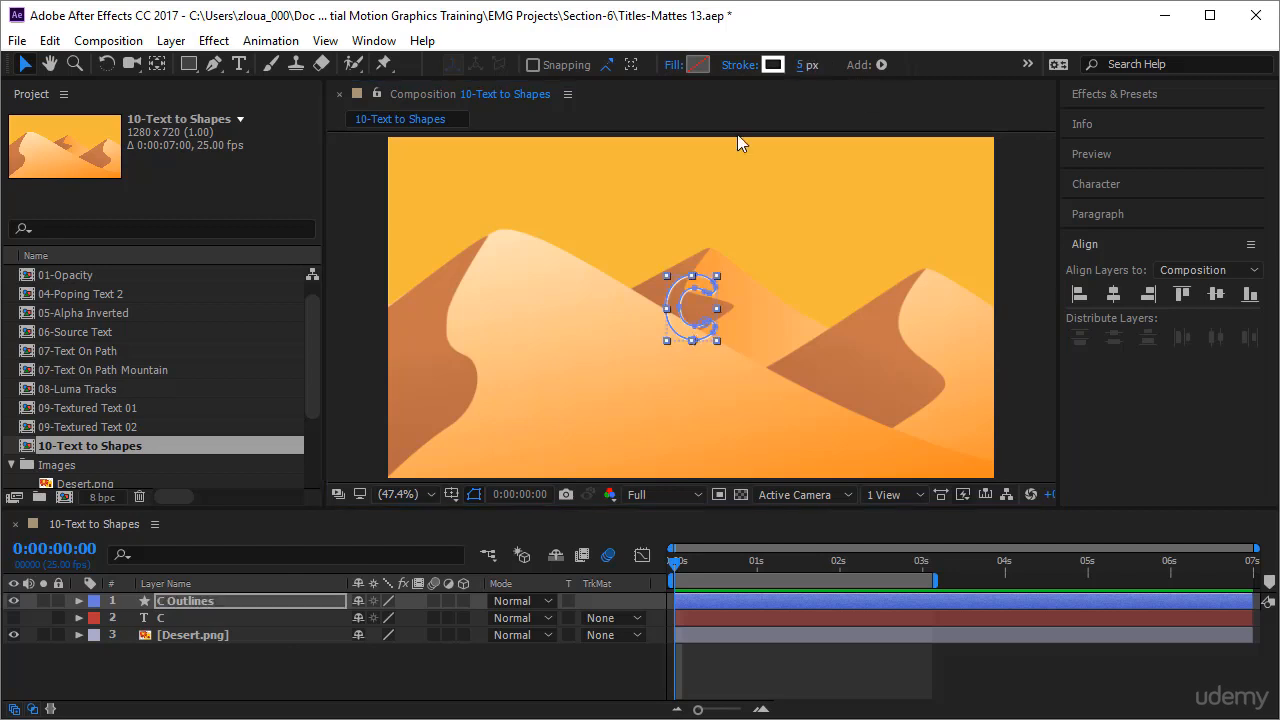
pyautogui.click(700, 660)
pyautogui.click(701, 337)
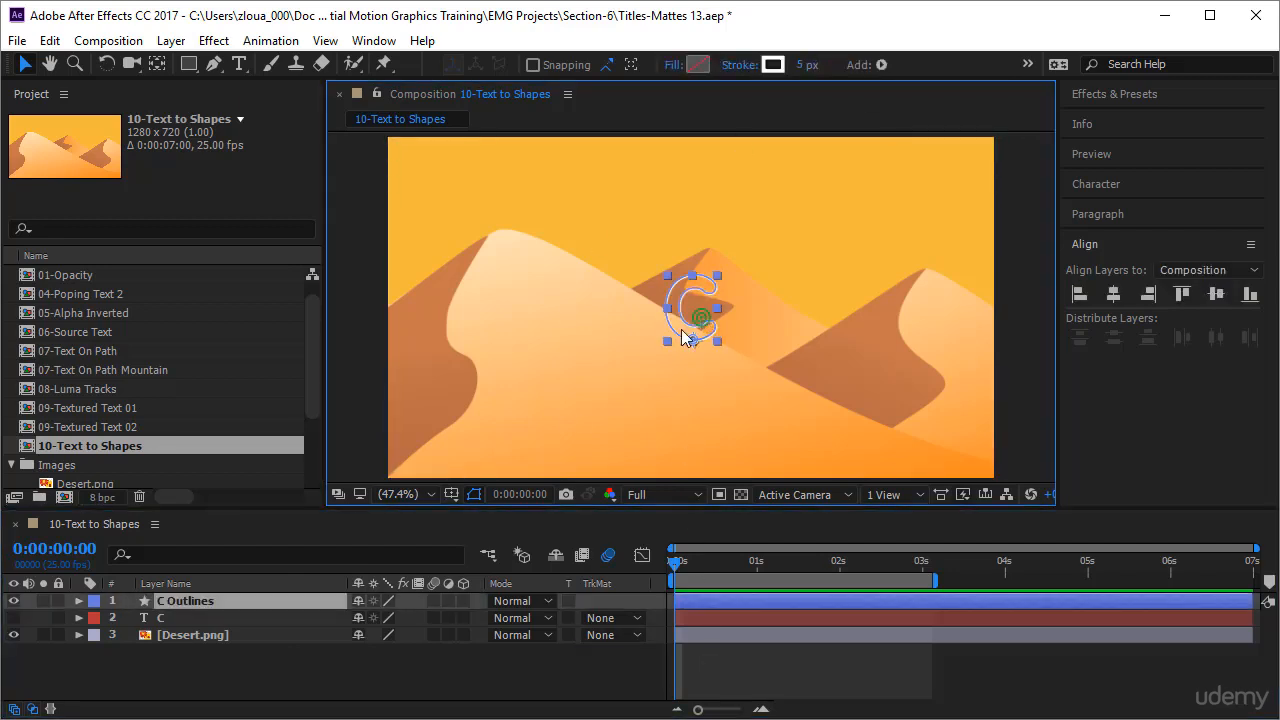
# - Expand the C Outlines contents to inspect the letter's Path property, and toggle Fill 1 on and off
pyautogui.click(79, 601)
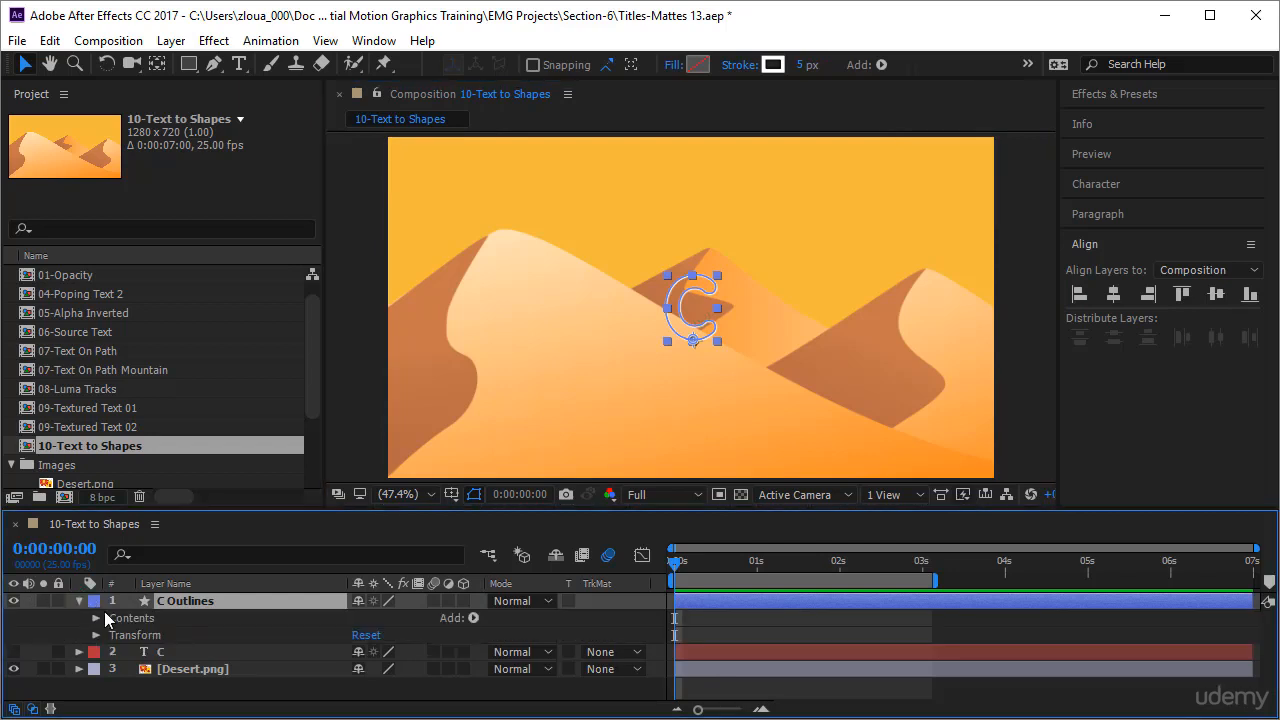
pyautogui.click(95, 619)
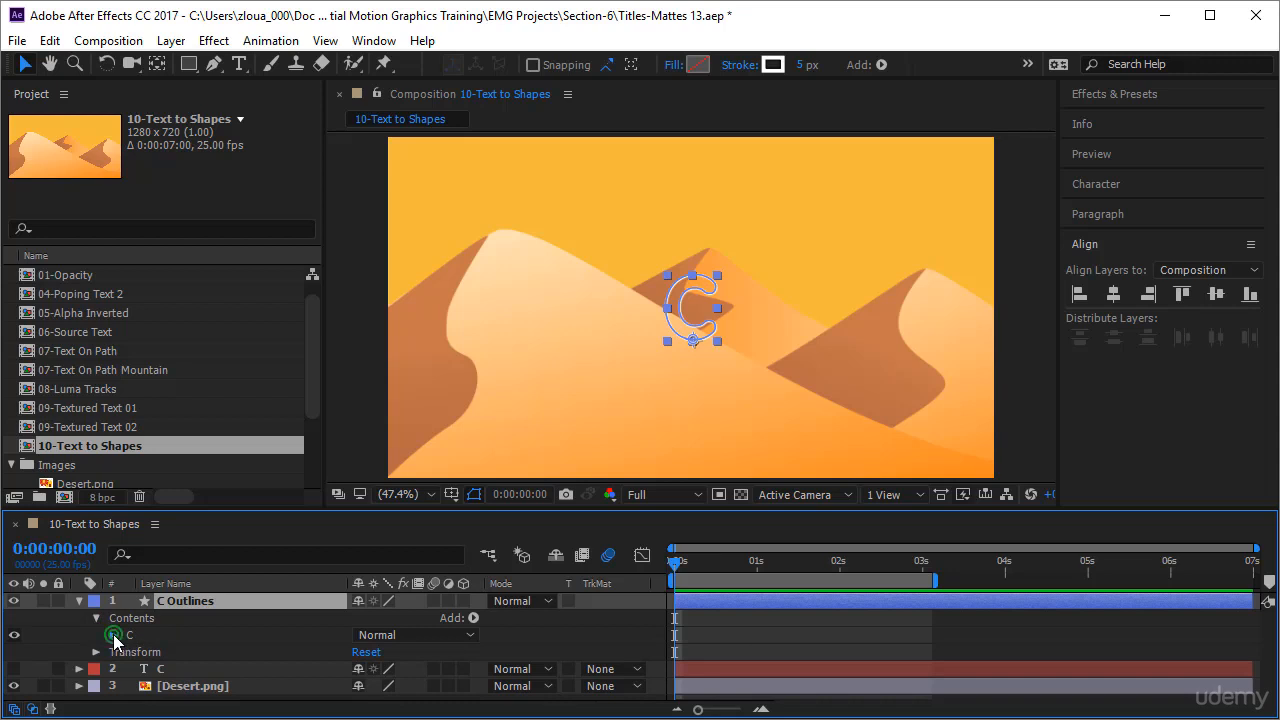
pyautogui.click(113, 634)
pyautogui.click(150, 641)
pyautogui.click(131, 640)
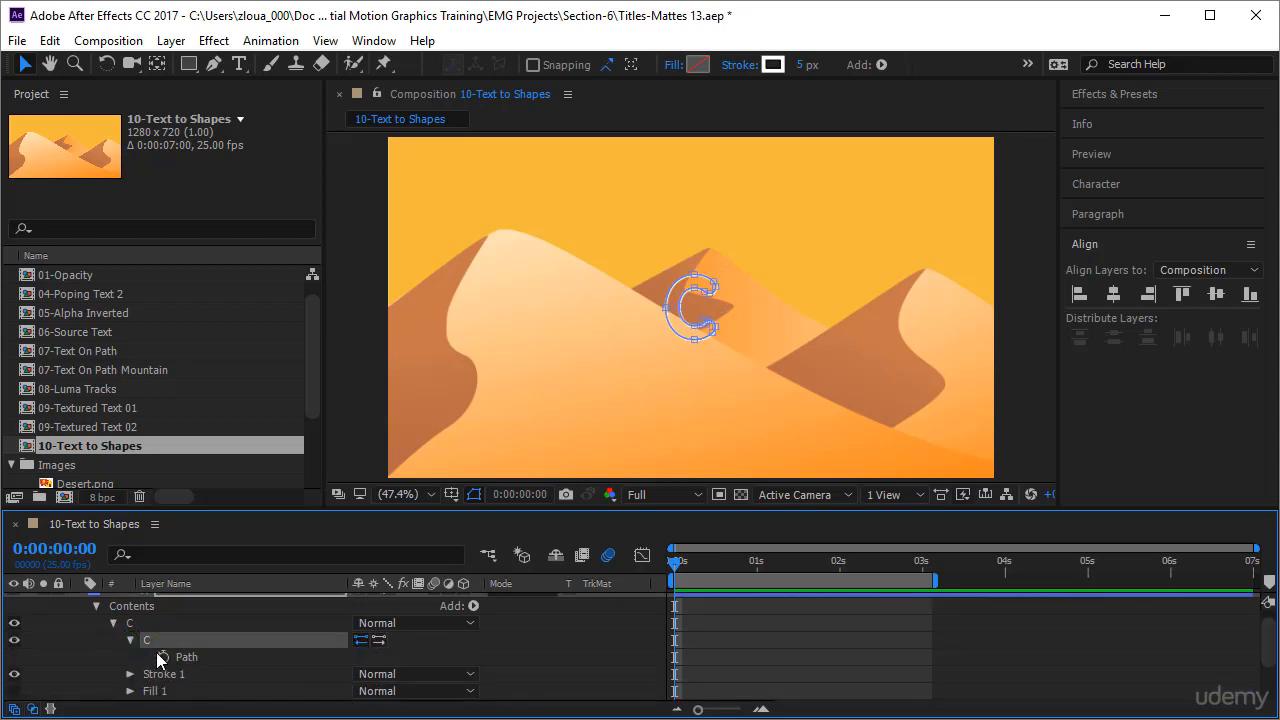
pyautogui.click(182, 656)
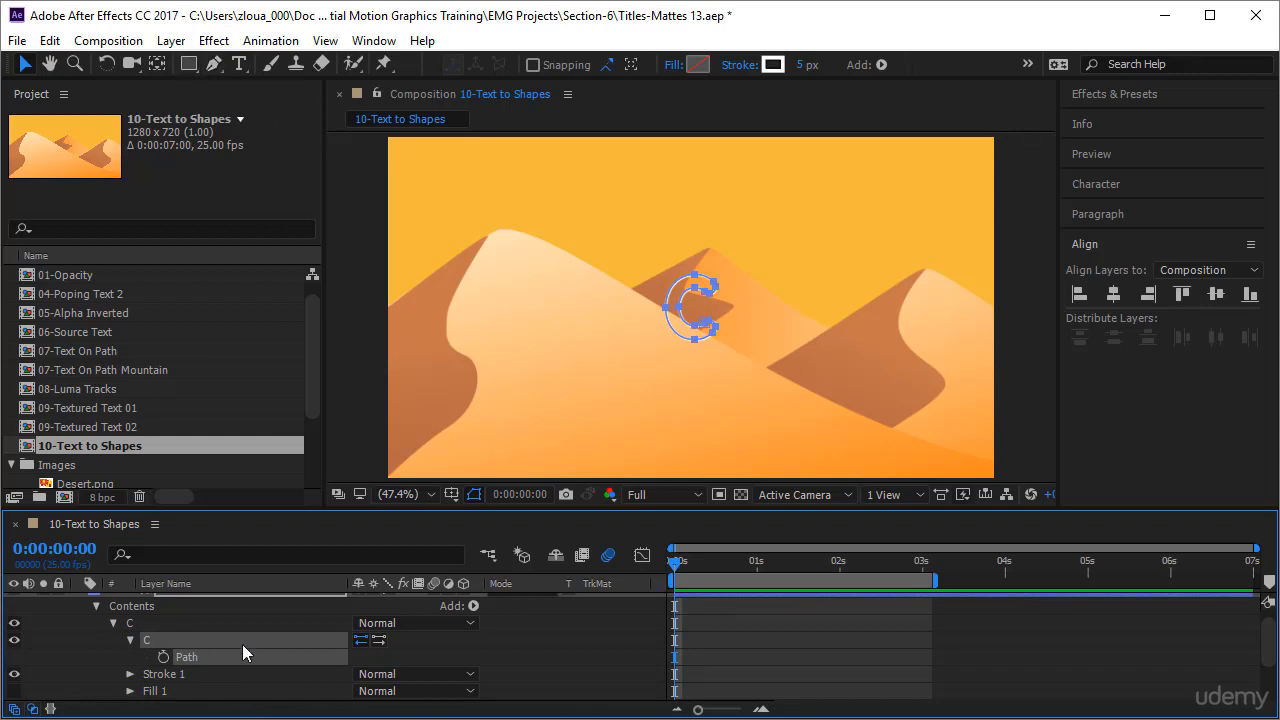
pyautogui.click(130, 640)
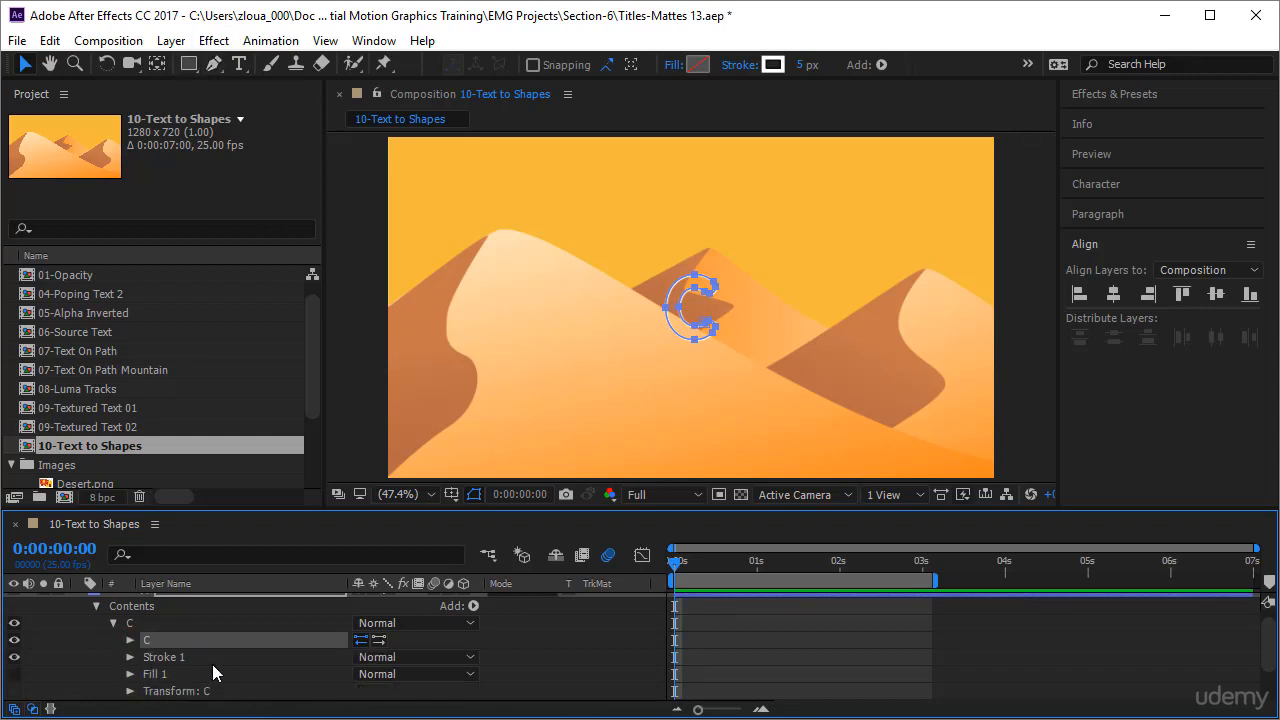
pyautogui.click(14, 677)
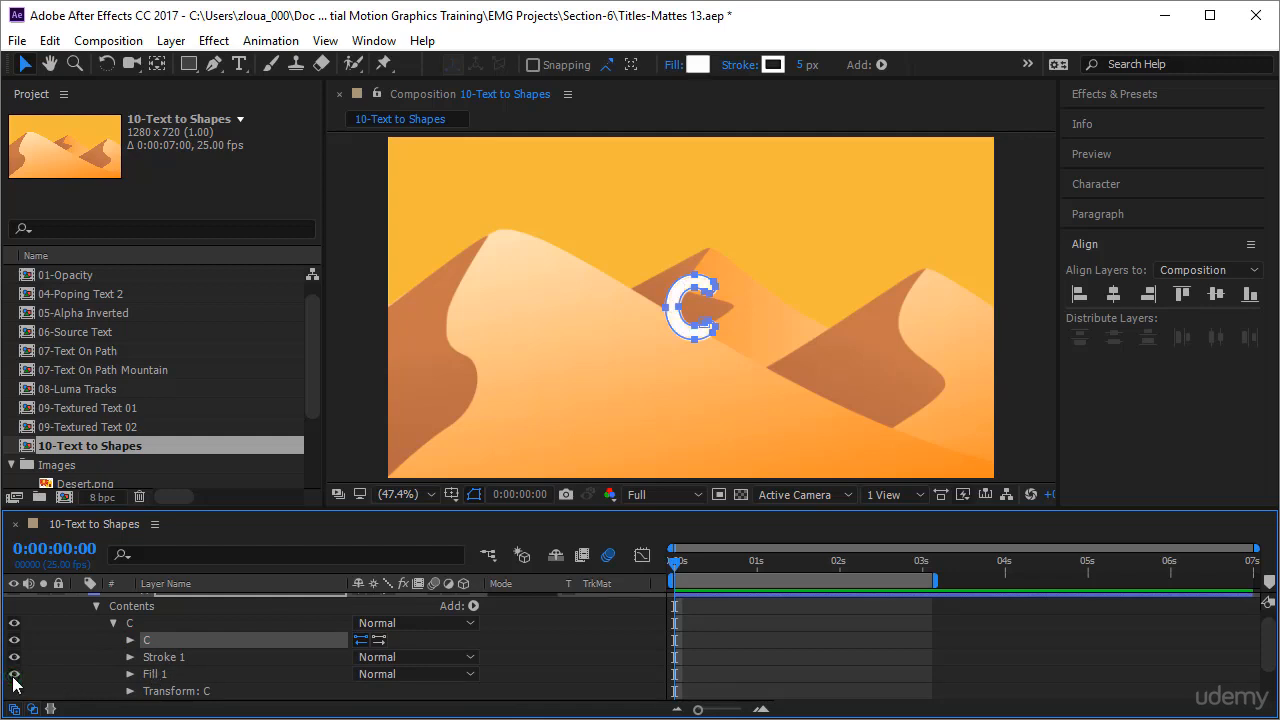
pyautogui.click(166, 675)
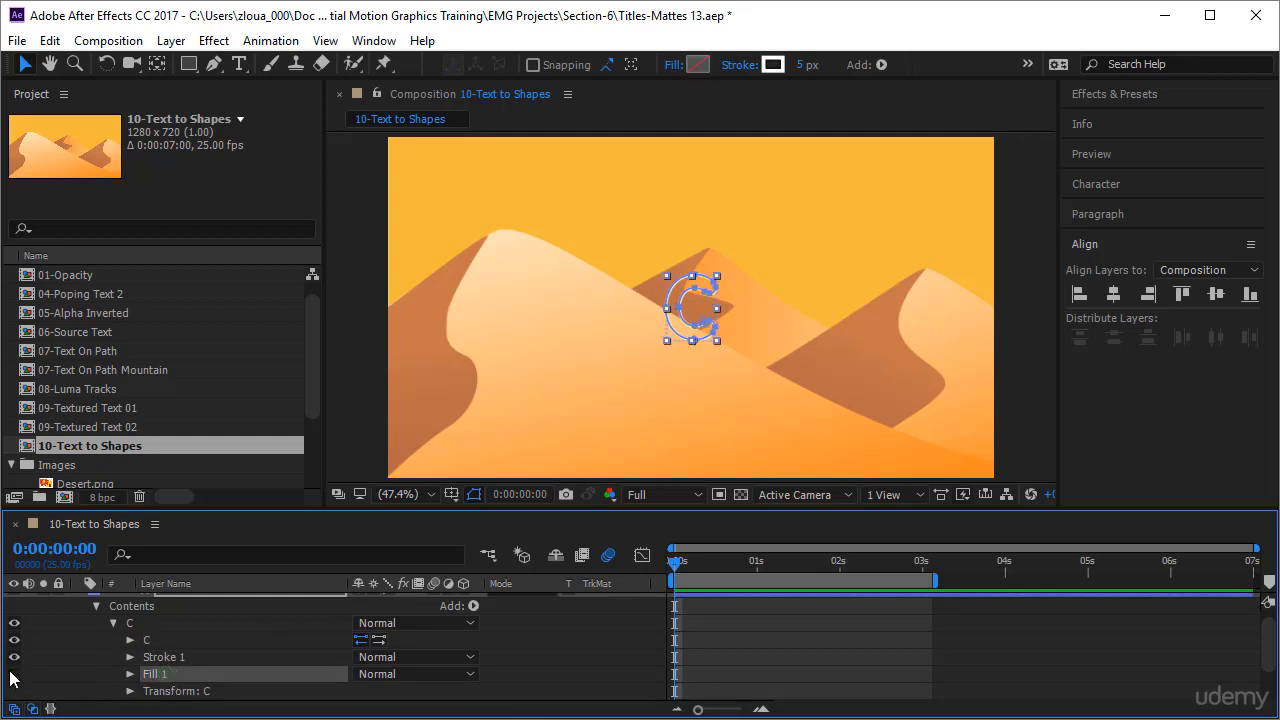
# - Add a dash of 10 to Stroke 1 to preview a dashed outline, and remove the dashes again
pyautogui.click(130, 657)
pyautogui.scroll(-3, 228, 677)
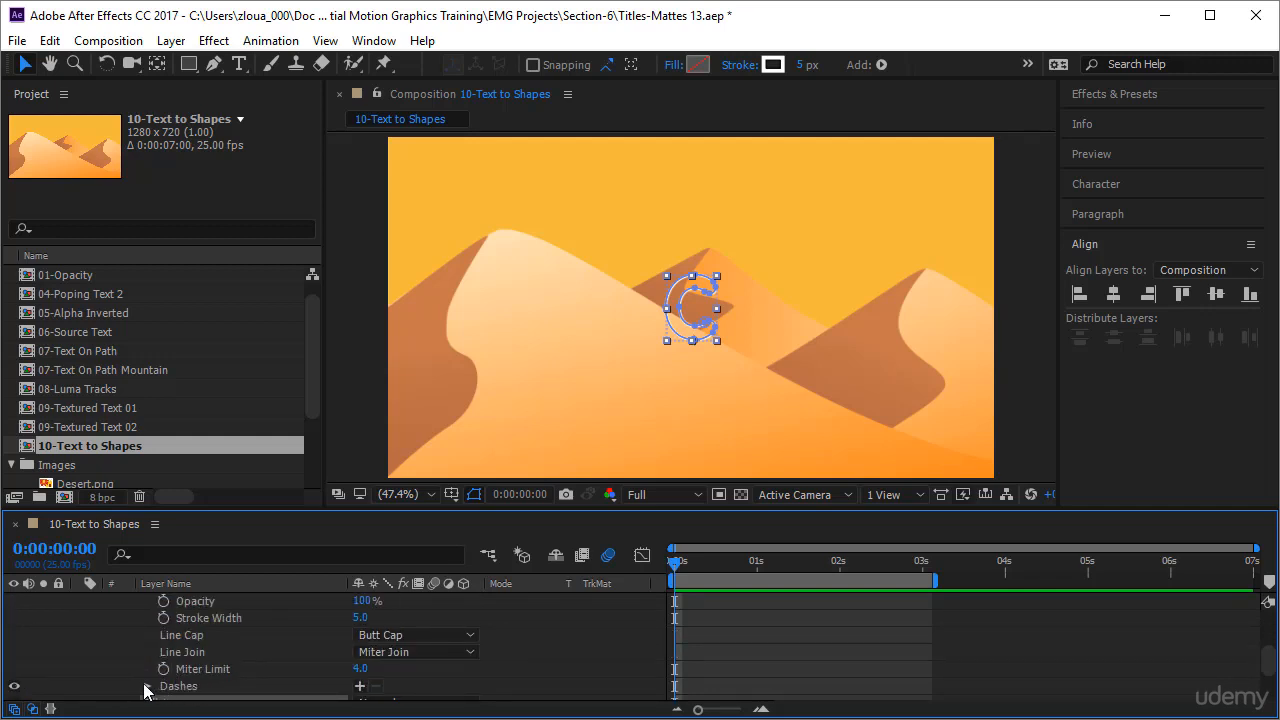
pyautogui.click(146, 687)
pyautogui.click(360, 686)
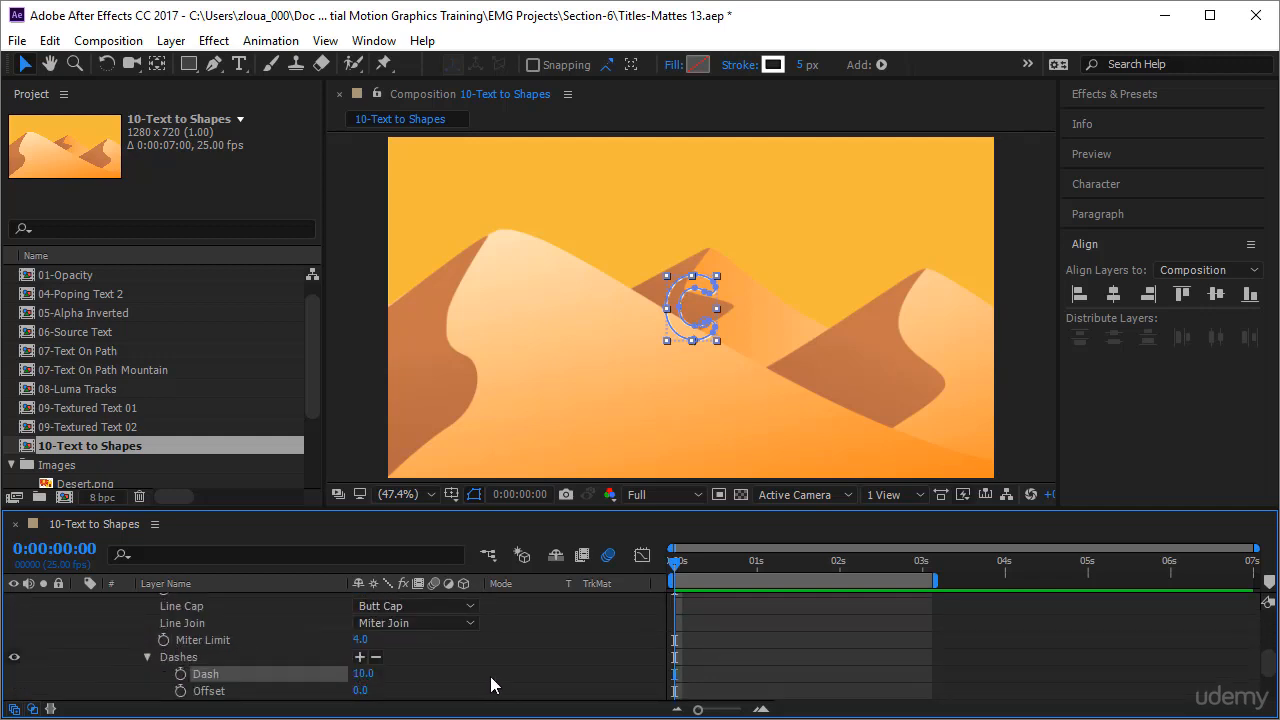
pyautogui.click(764, 668)
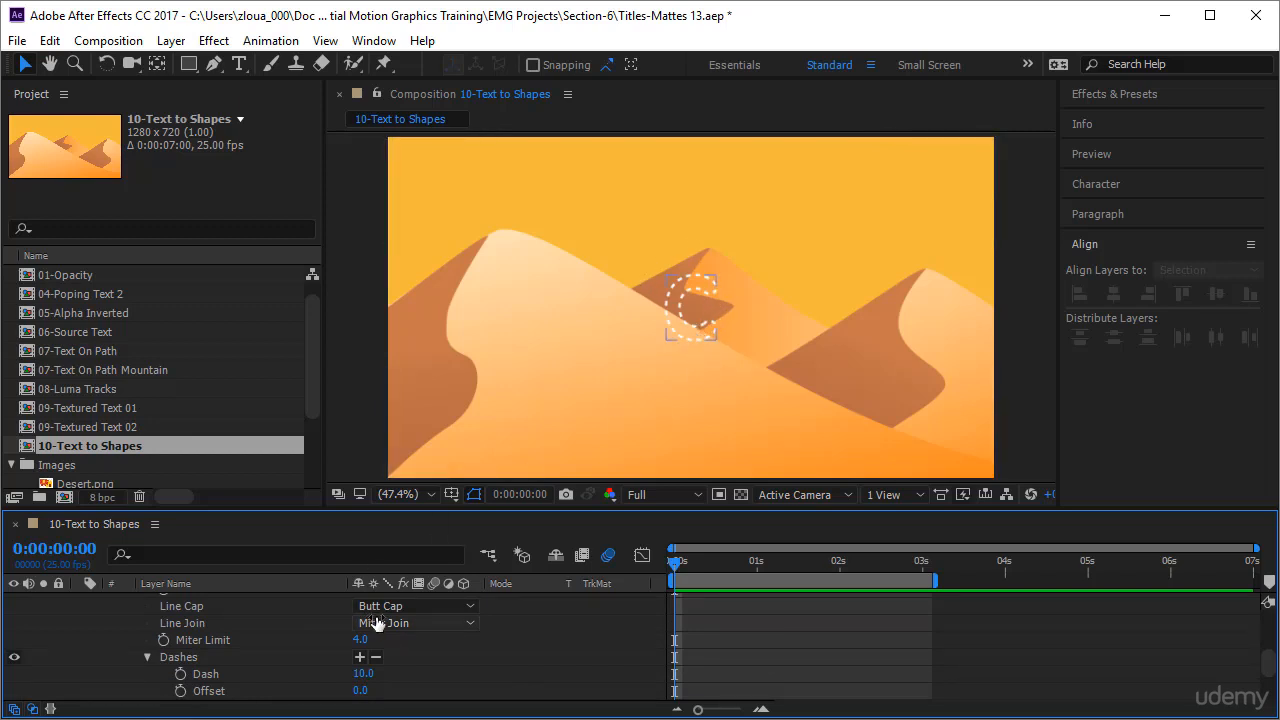
pyautogui.click(376, 657)
pyautogui.click(718, 650)
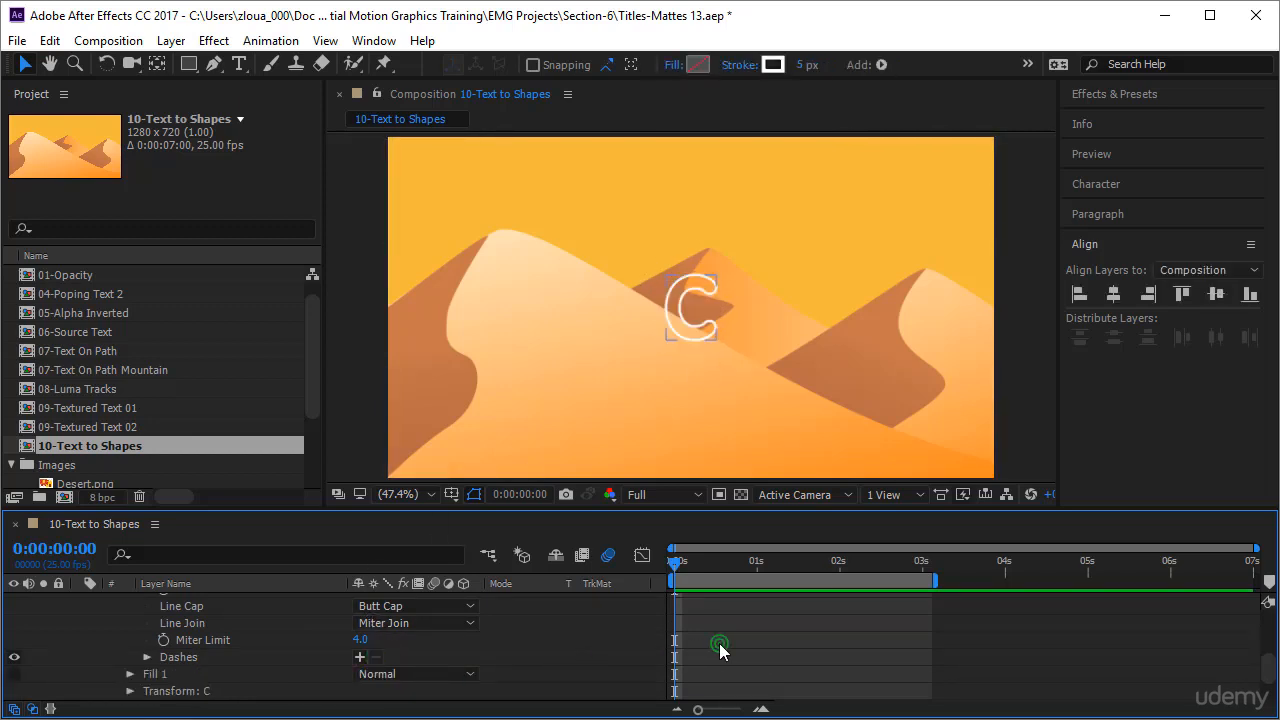
# - Collapse Stroke 1 and expand Transform: C to examine the letter group's own transform properties, selecting Position
pyautogui.scroll(3, 462, 673)
pyautogui.scroll(6, 462, 673)
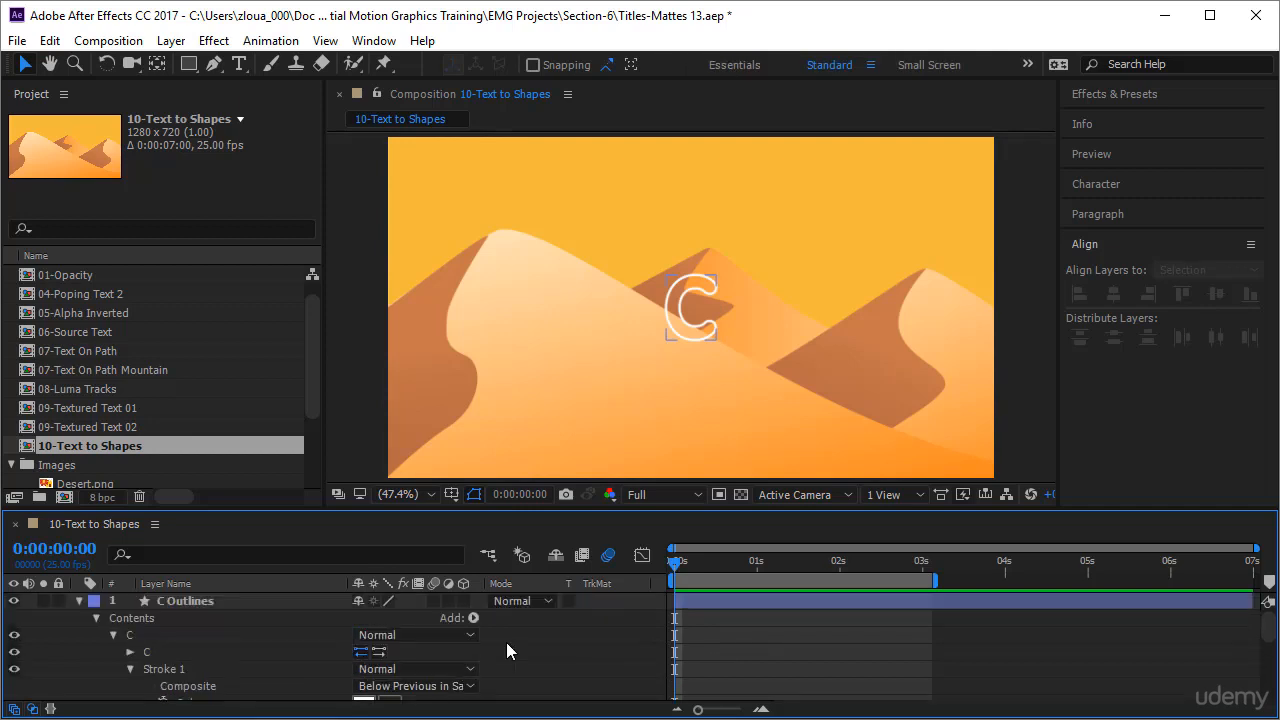
pyautogui.click(130, 669)
pyautogui.scroll(-3, 197, 654)
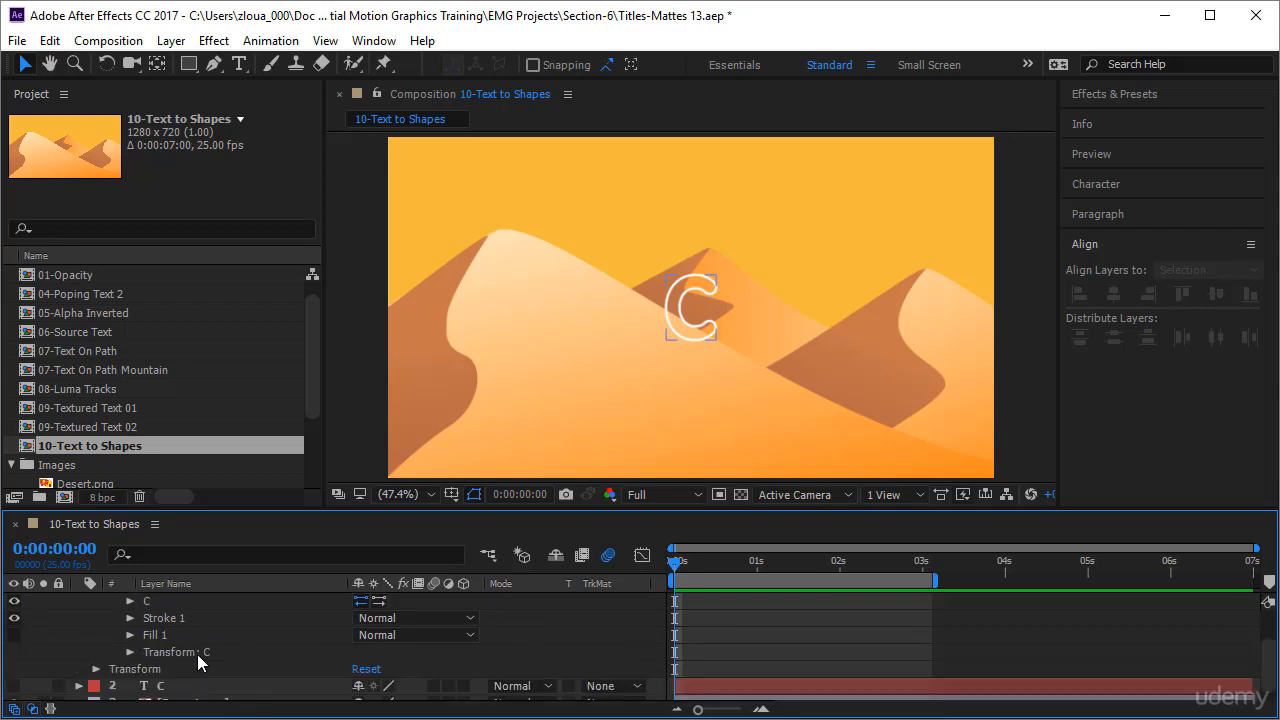
pyautogui.click(129, 652)
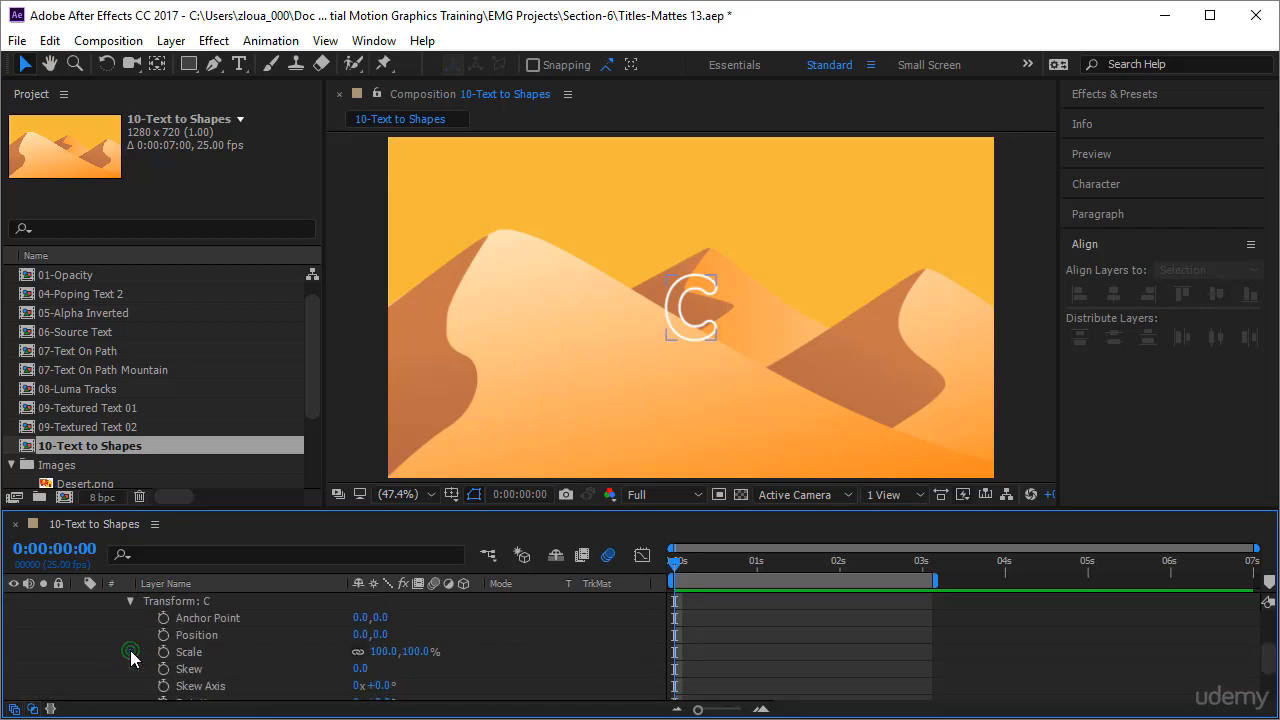
pyautogui.click(213, 634)
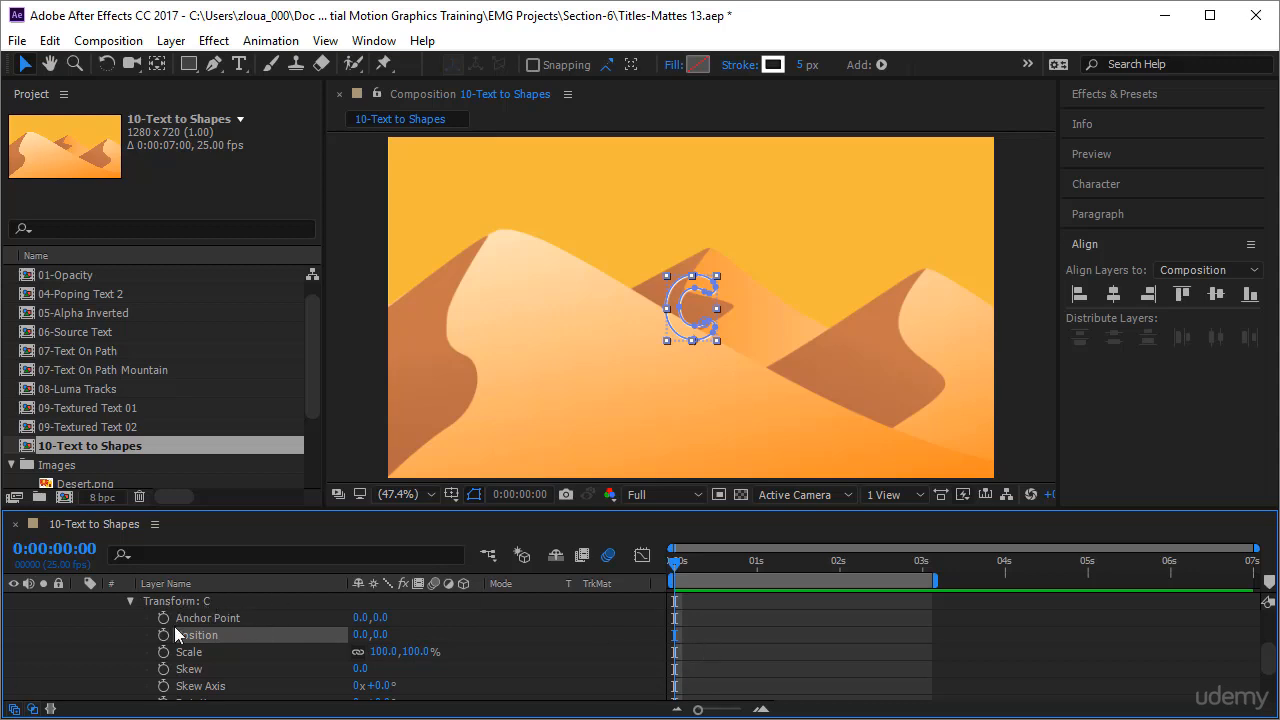
# - Delete the C Outlines shape layer and make the original C text layer visible again
pyautogui.scroll(3, 176, 634)
pyautogui.click(211, 607)
pyautogui.press('Delete')
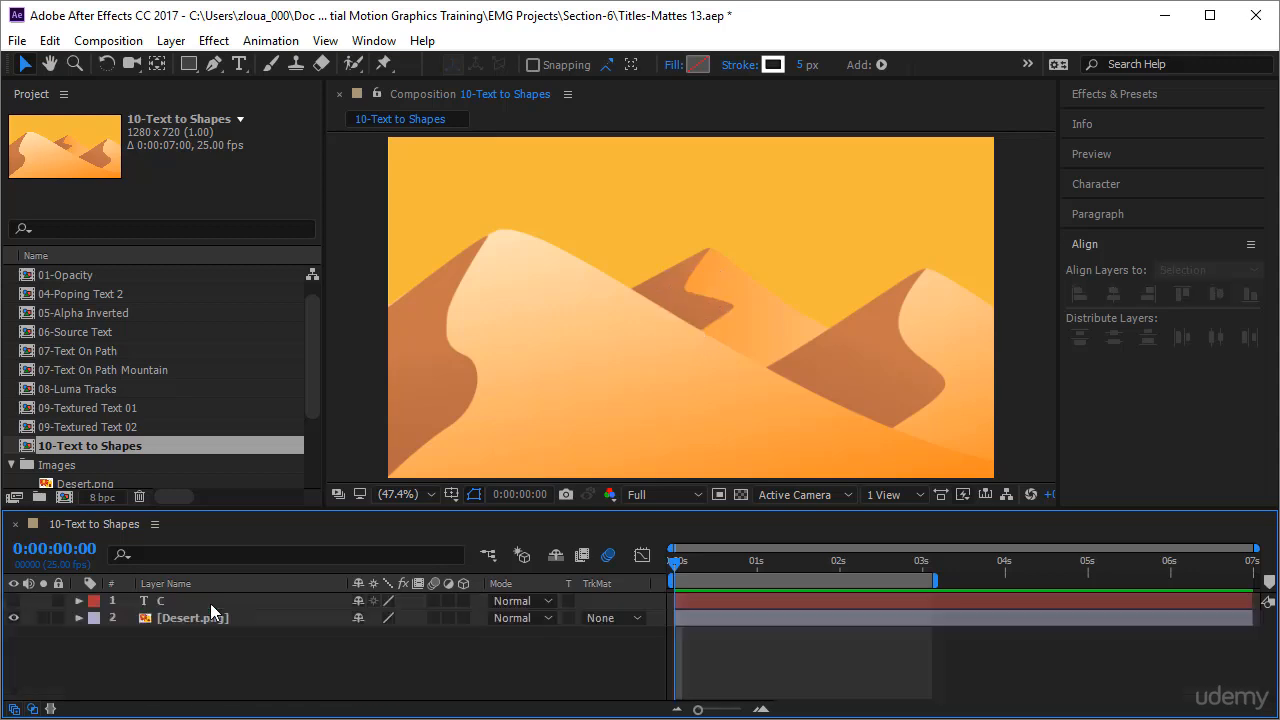
pyautogui.click(14, 600)
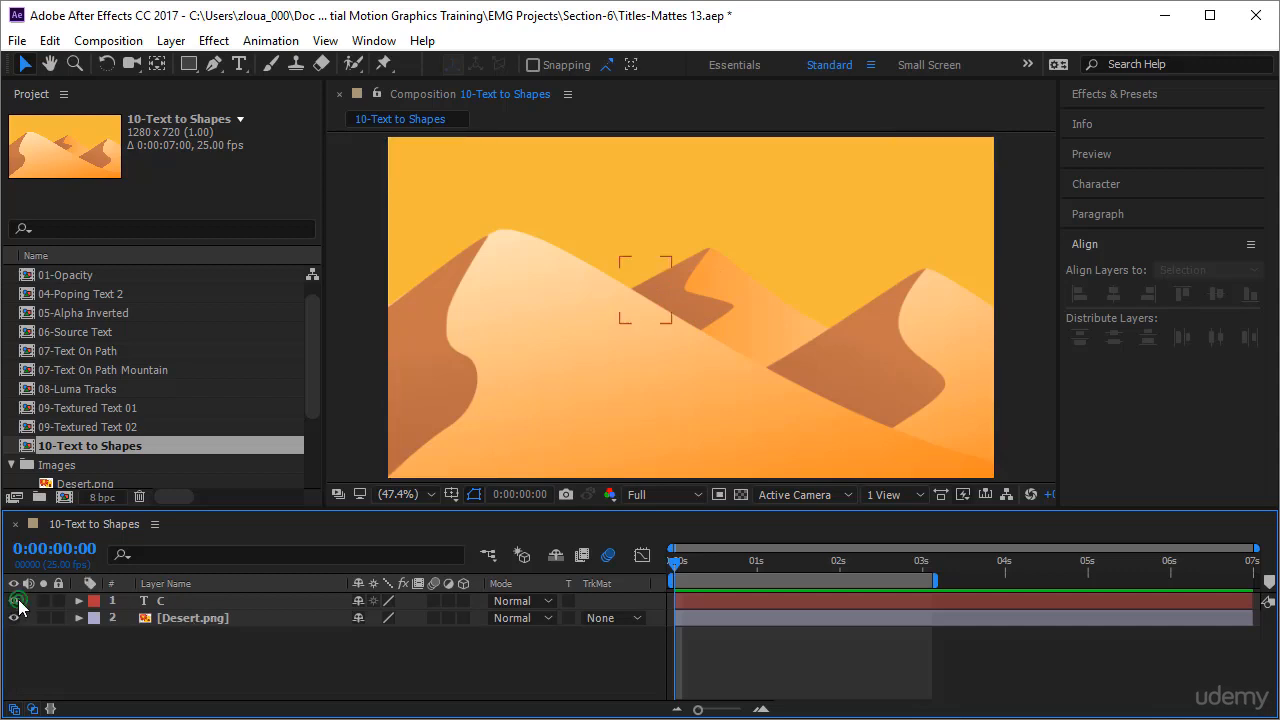
# - Replace the C text with COLORS and move the word toward the lower right, over the middle dune
pyautogui.doubleClick(662, 283)
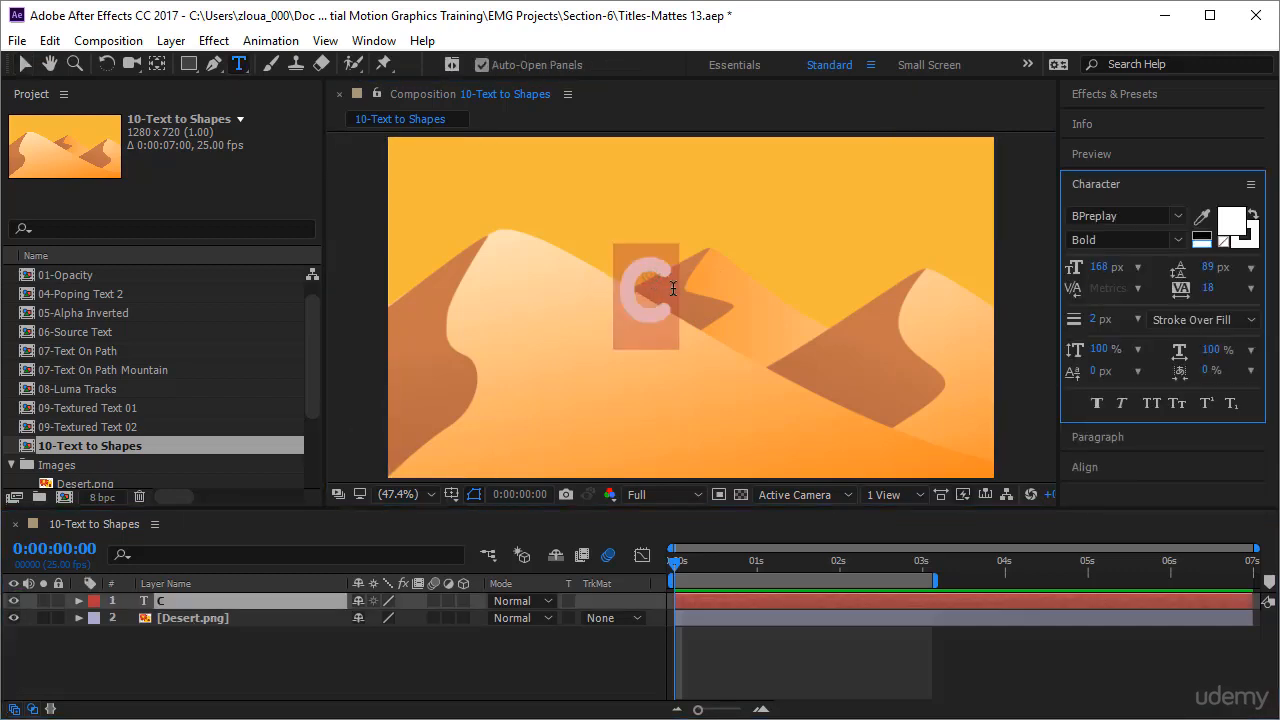
pyautogui.write('COLORS')
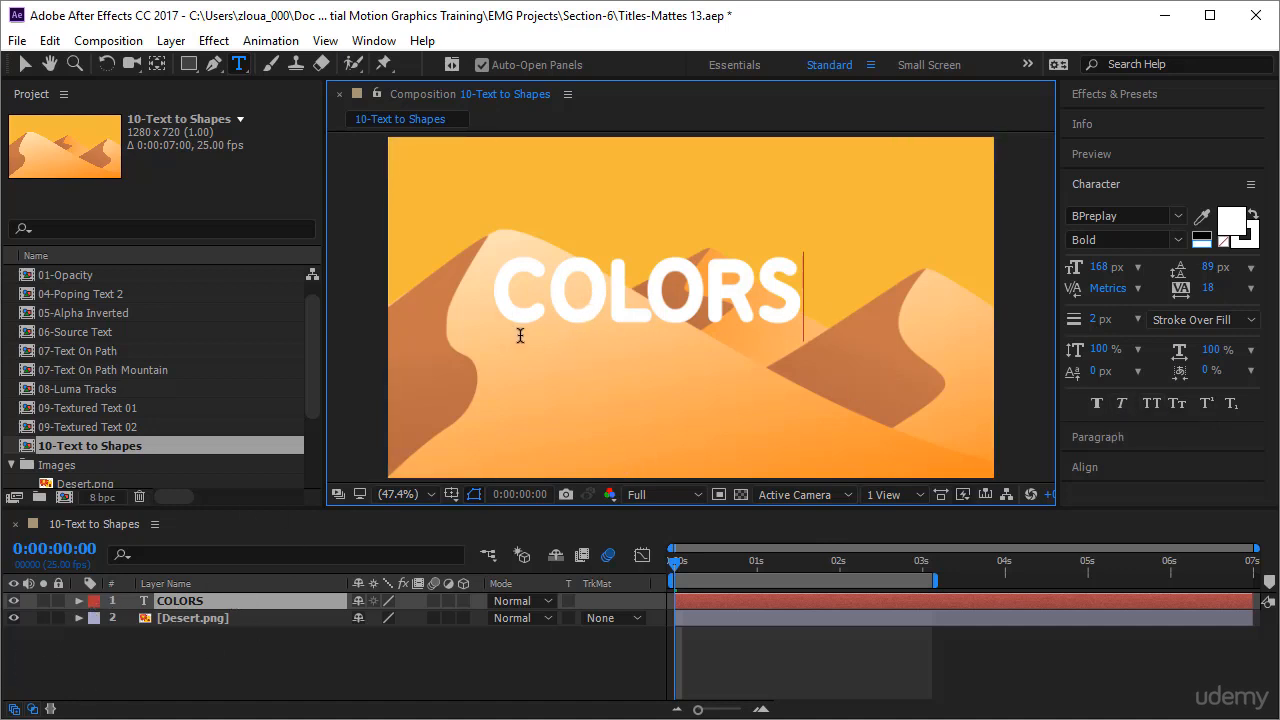
pyautogui.click(24, 64)
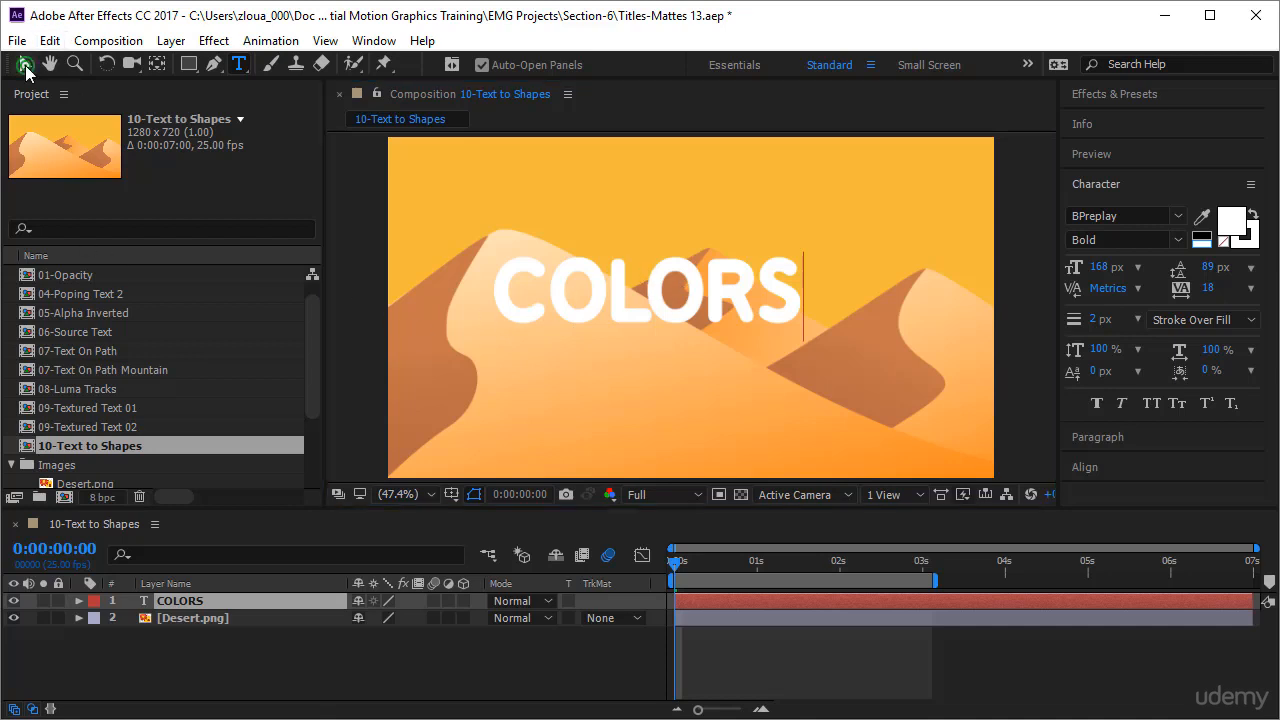
pyautogui.moveTo(683, 302); pyautogui.dragTo(737, 319)
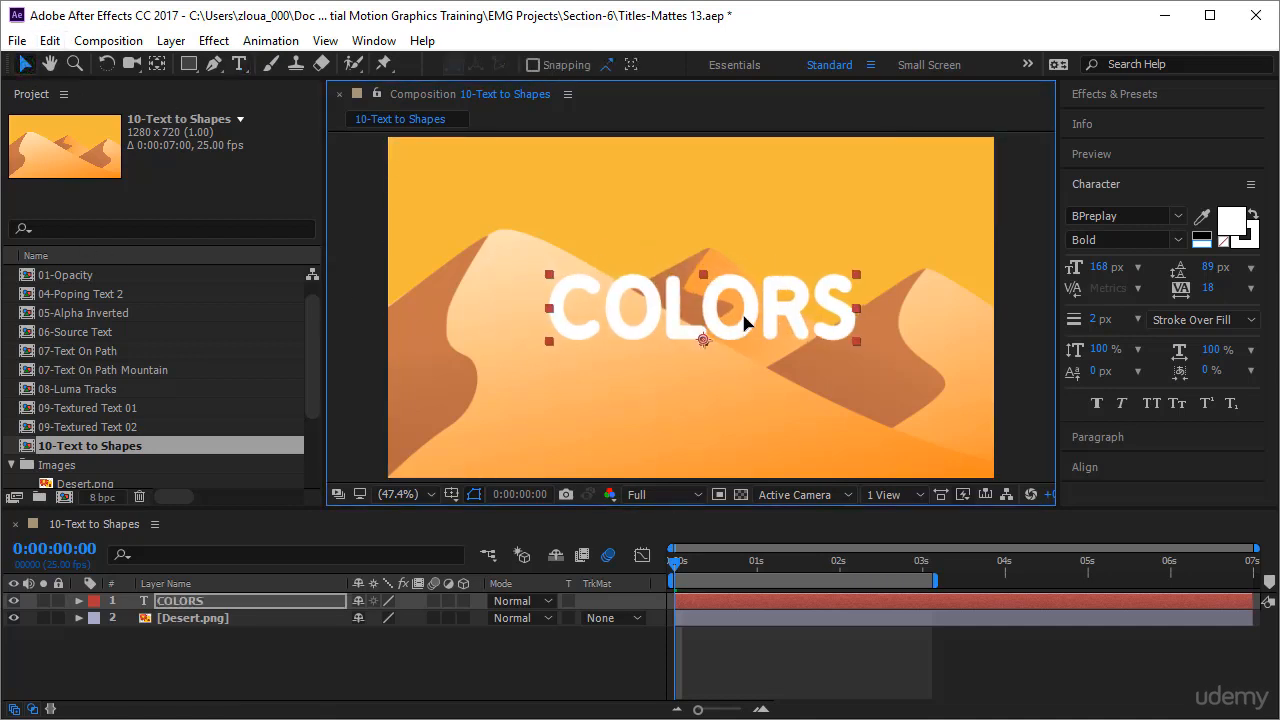
# - Create shapes from the COLORS text layer and set the fill of the resulting outlines to None
pyautogui.rightClick(169, 603)
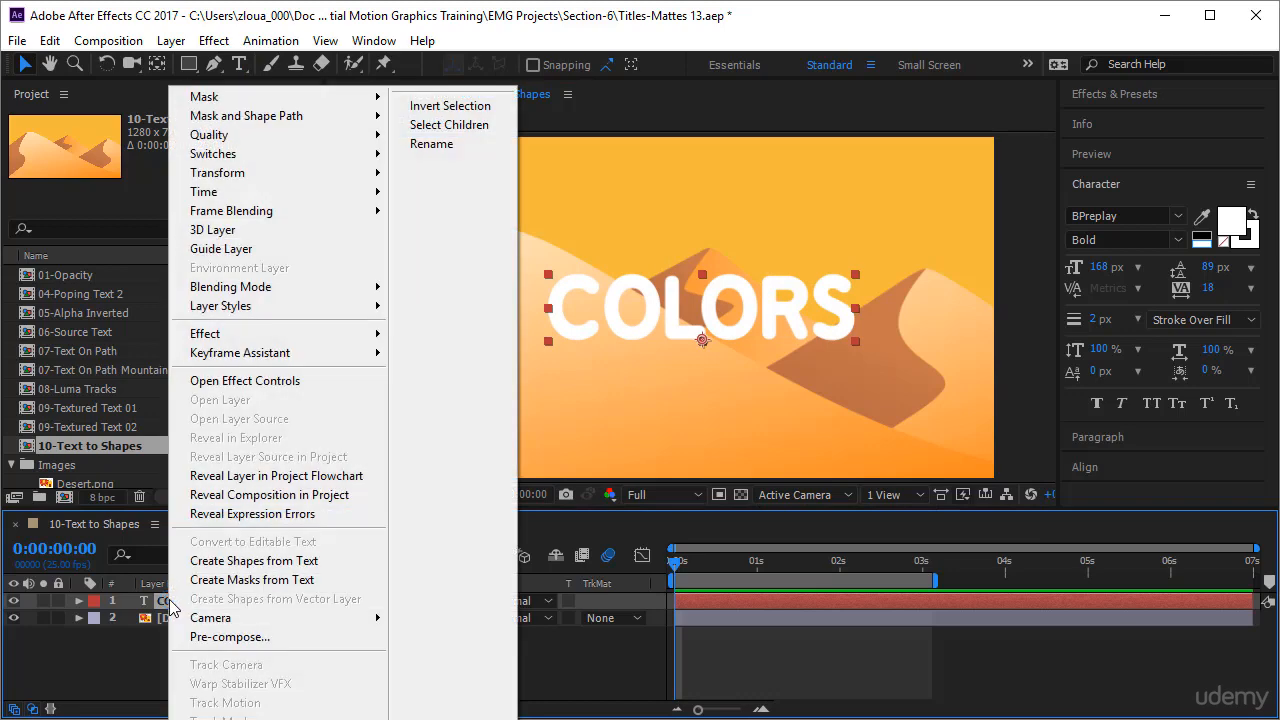
pyautogui.click(254, 564)
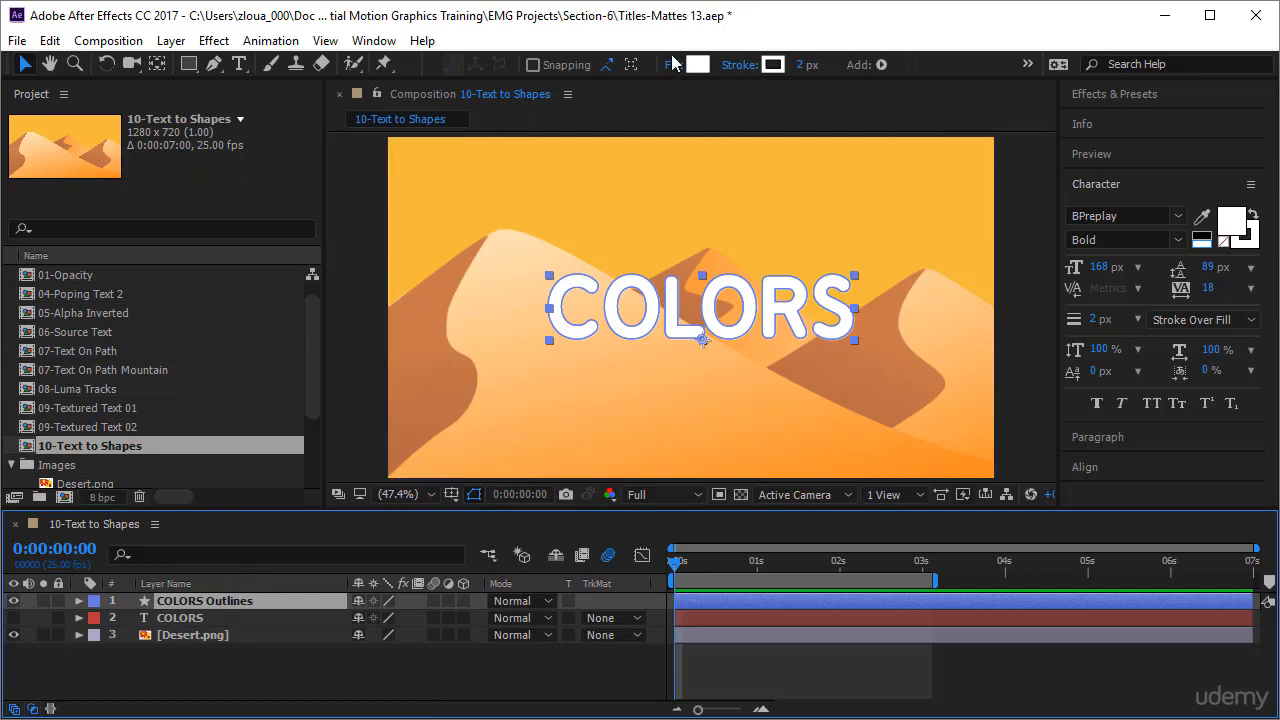
pyautogui.click(672, 63)
pyautogui.click(538, 314)
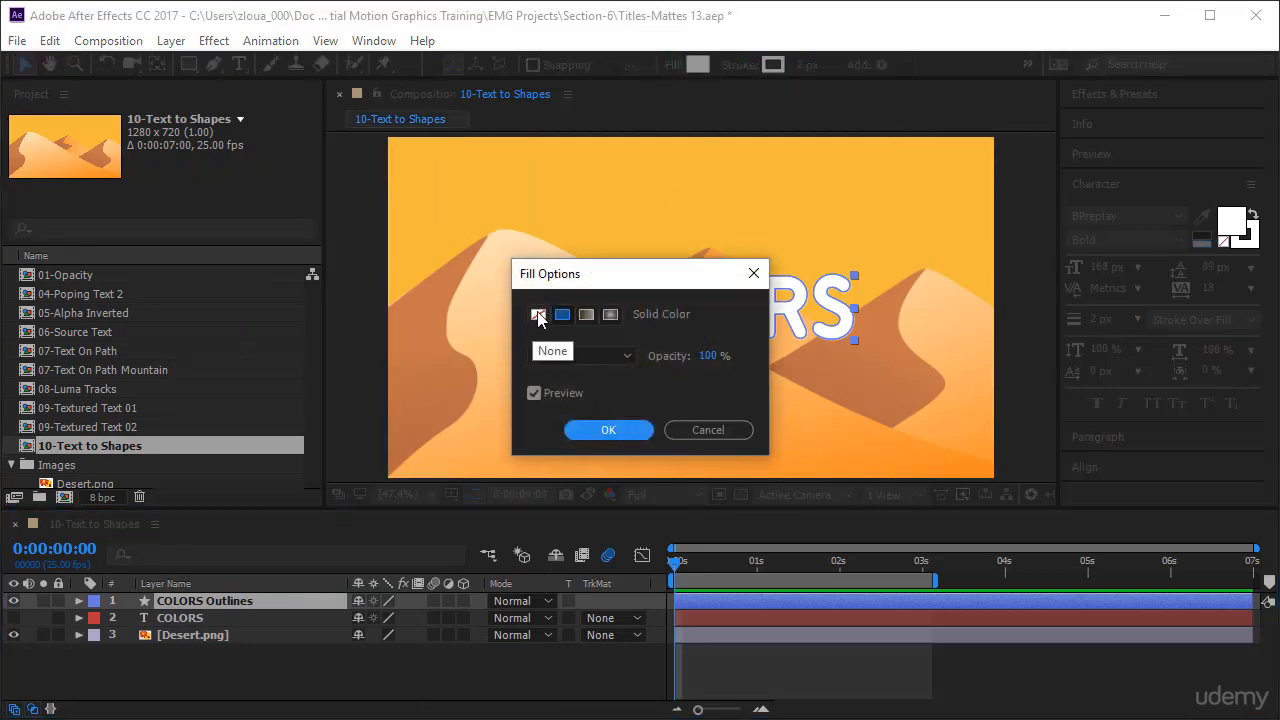
pyautogui.click(608, 429)
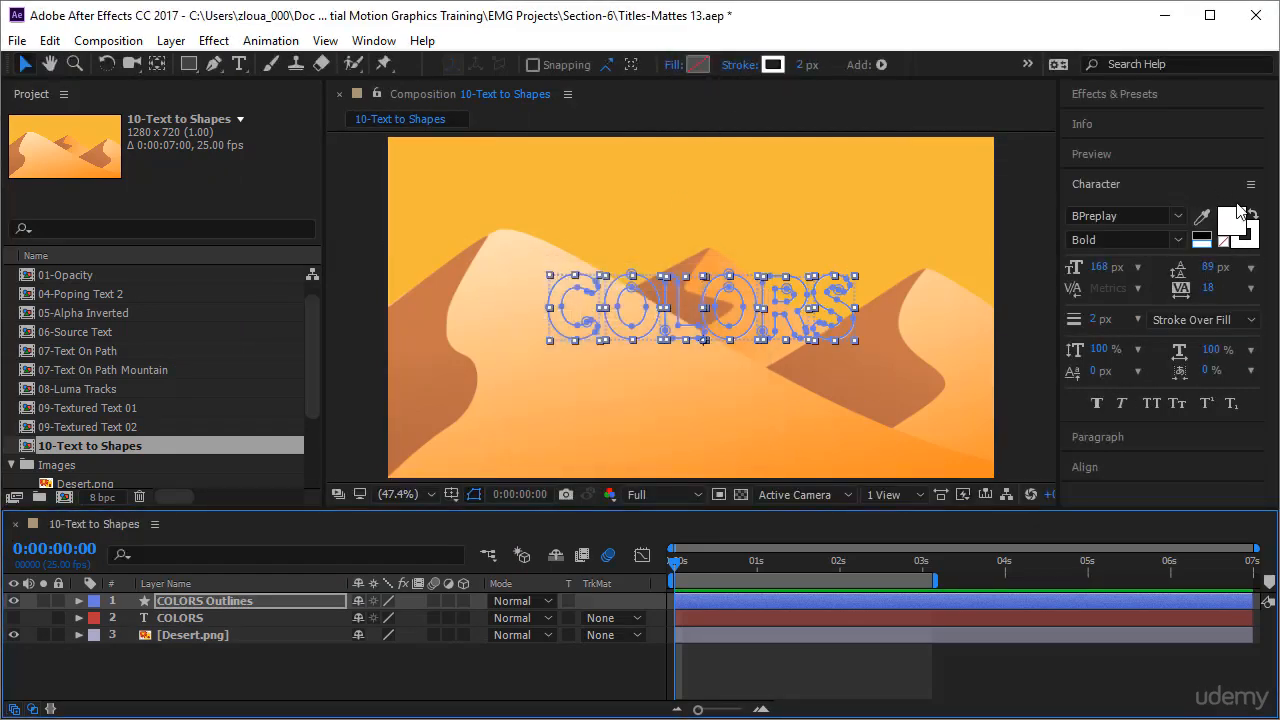
# - Set the stroke width of the COLORS Outlines layer to 5 px and reselect the whole layer
pyautogui.click(801, 64)
pyautogui.write('5')
pyautogui.press('Return')
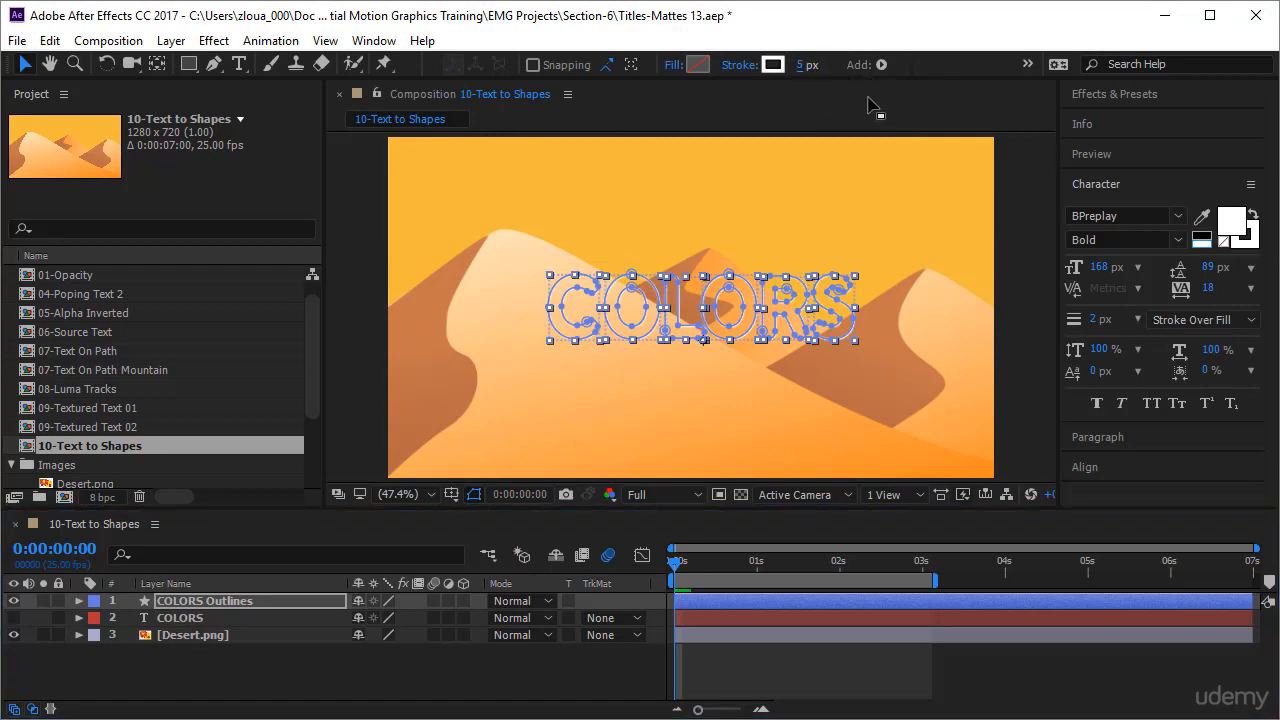
pyautogui.click(835, 645)
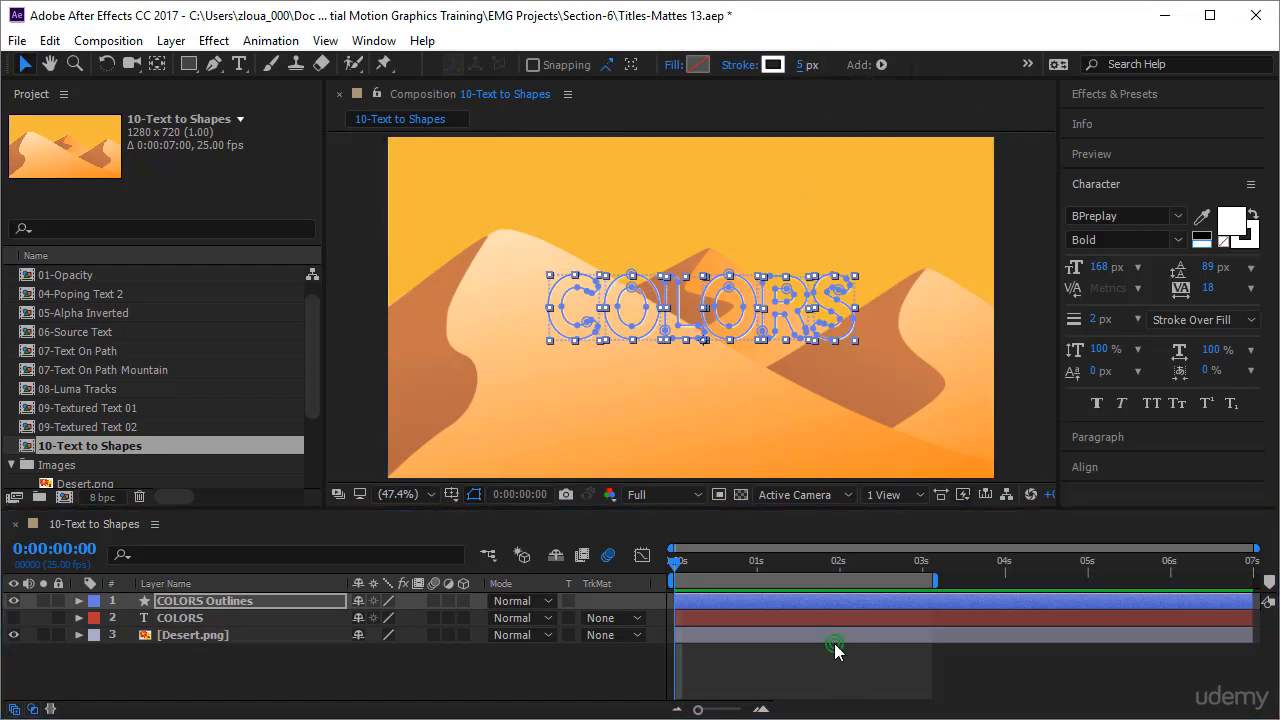
pyautogui.click(795, 321)
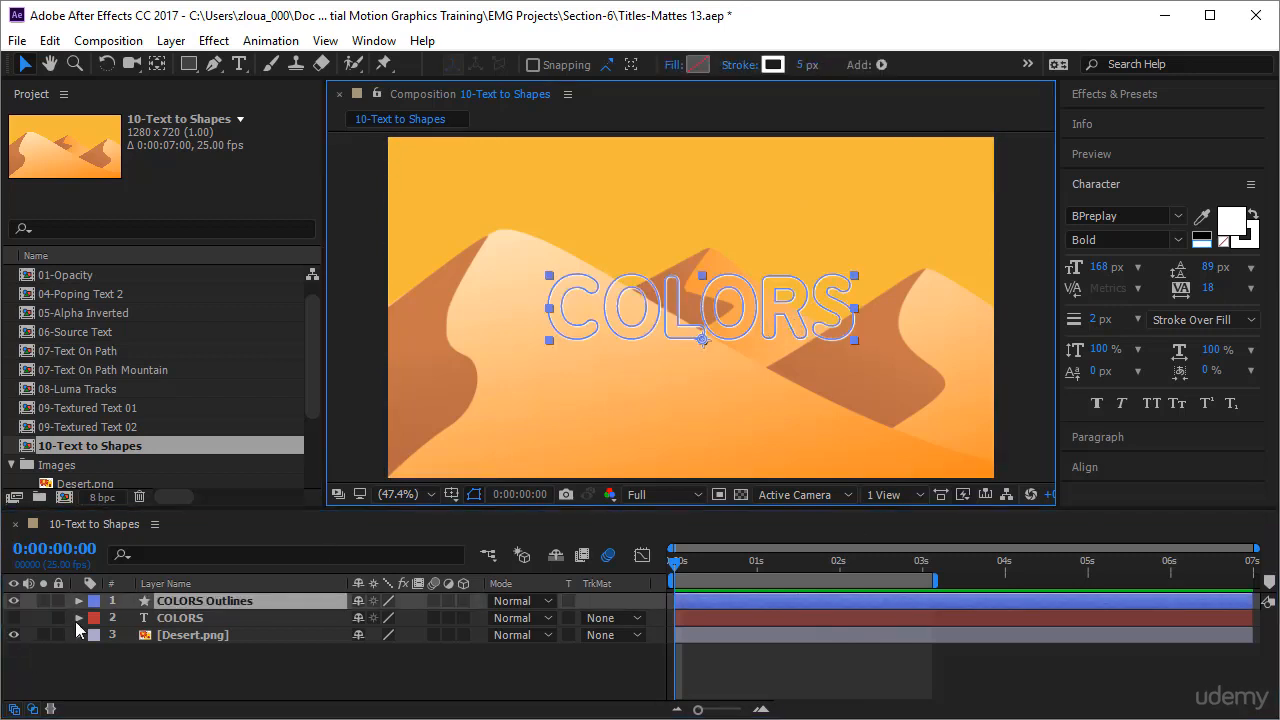
# - Enlarge the timeline, expand the COLORS Outlines contents, and select each letter group in turn from C to S
pyautogui.click(79, 601)
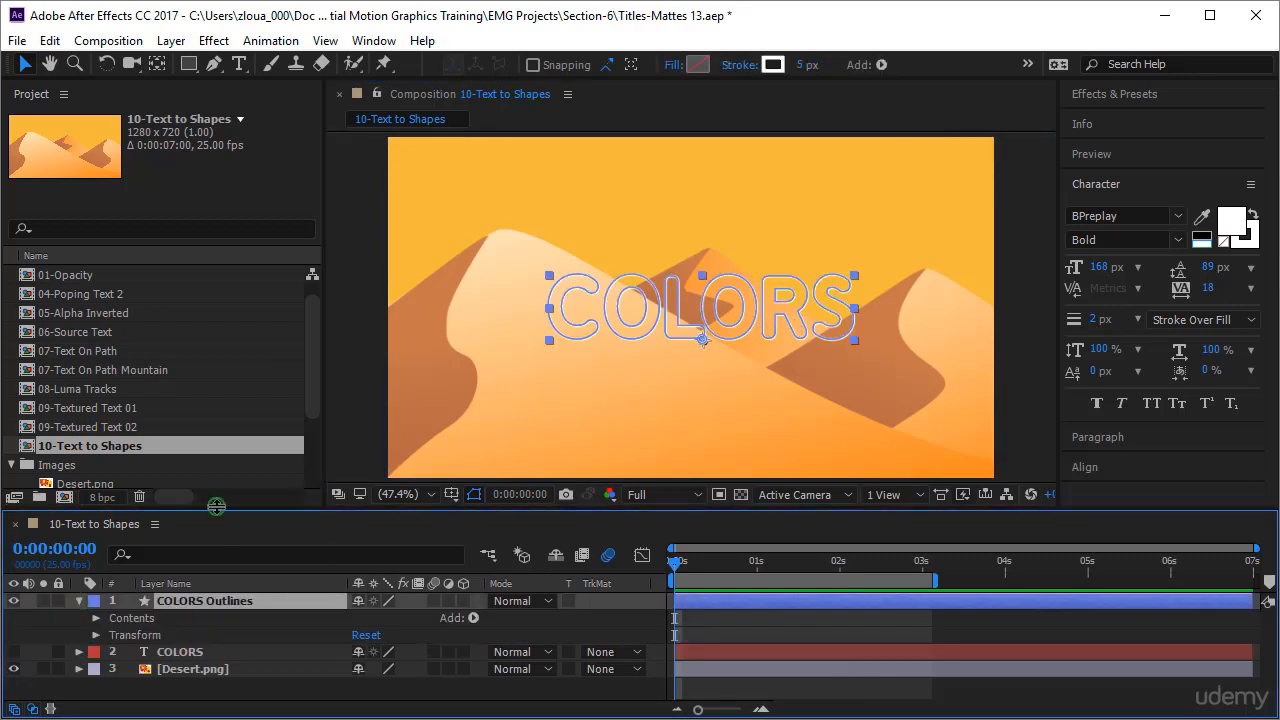
pyautogui.moveTo(216, 507); pyautogui.dragTo(216, 418)
pyautogui.click(96, 529)
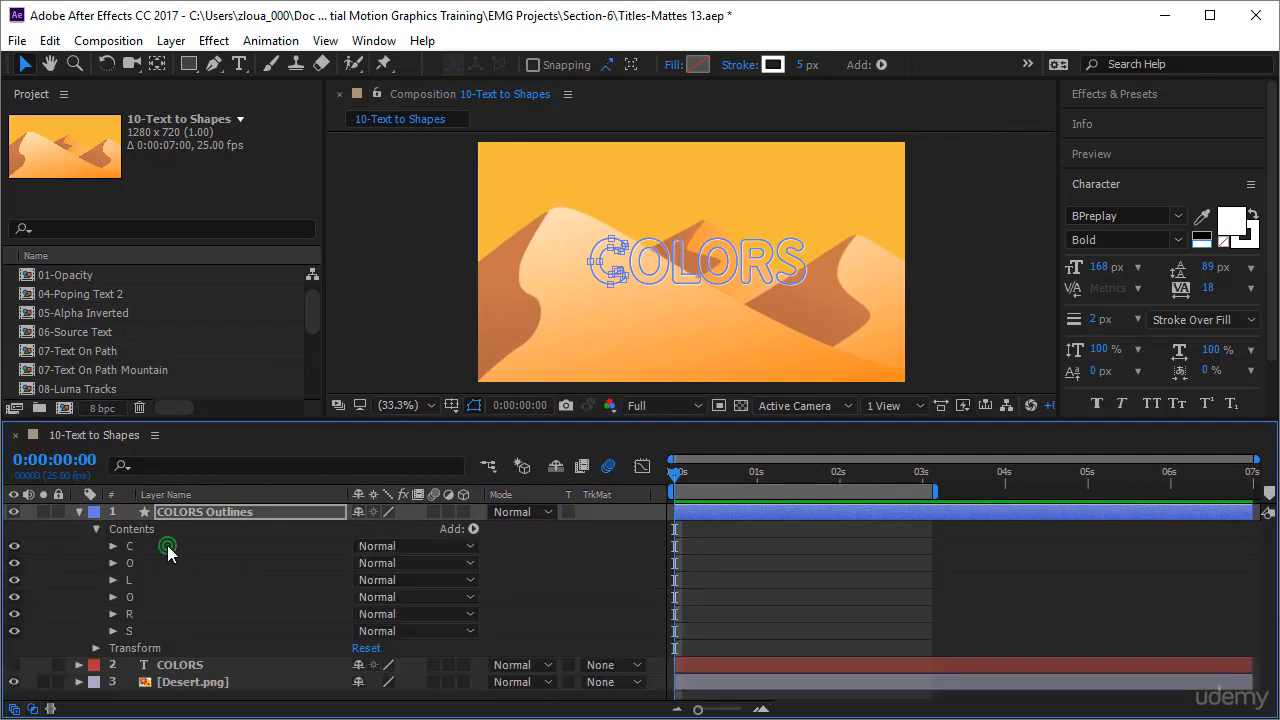
pyautogui.click(166, 546)
pyautogui.click(169, 563)
pyautogui.click(169, 583)
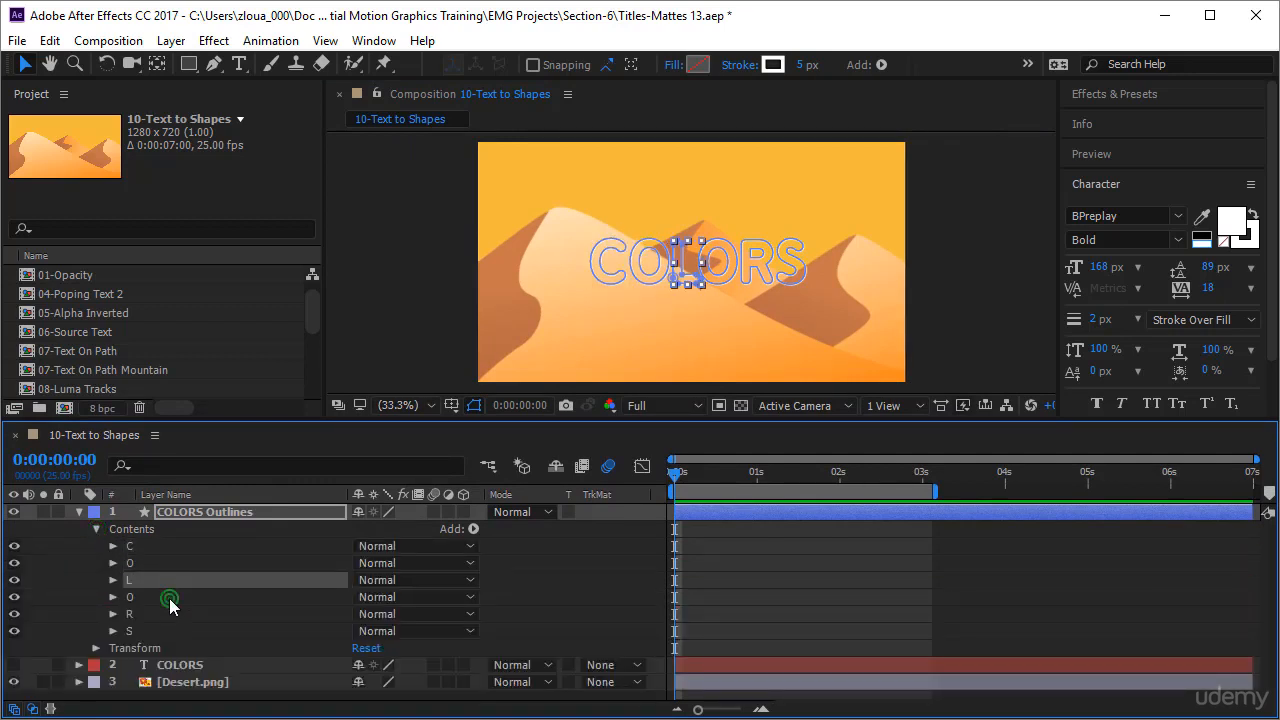
pyautogui.click(168, 597)
pyautogui.click(167, 614)
pyautogui.click(167, 631)
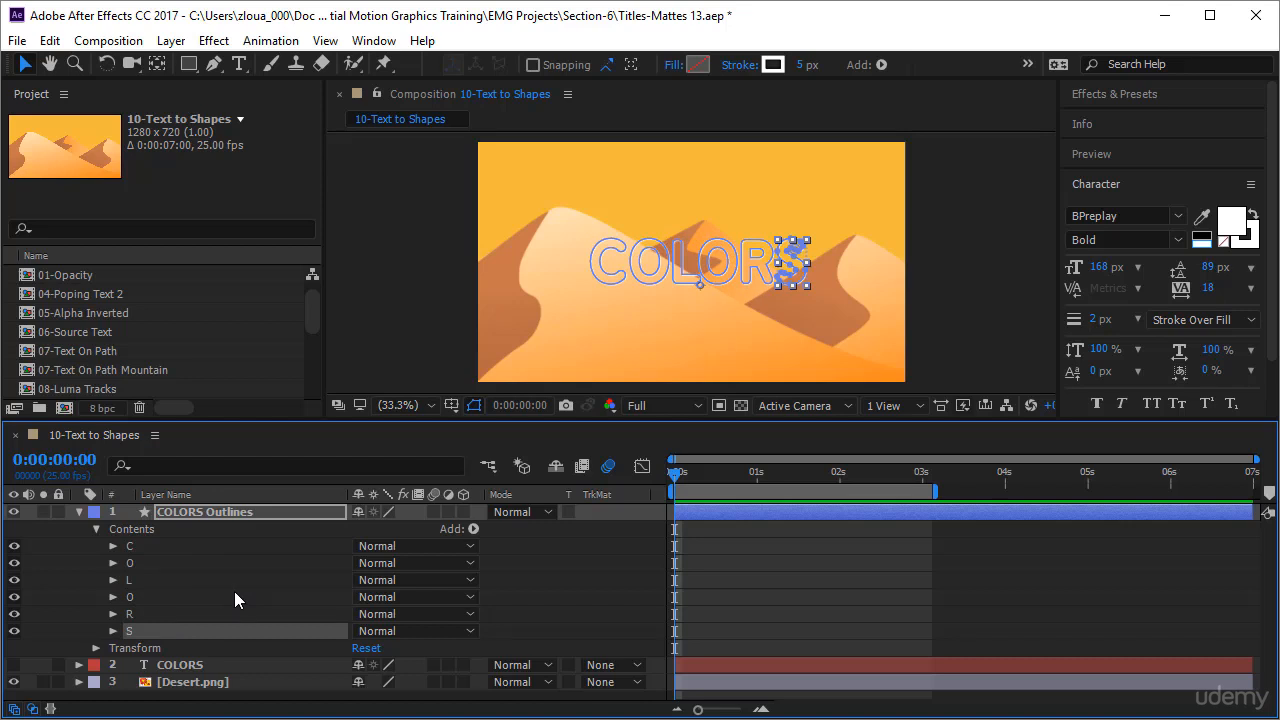
# - Expand the C group to inspect its Path property, and collapse the group again
pyautogui.click(112, 546)
pyautogui.click(136, 564)
pyautogui.click(131, 564)
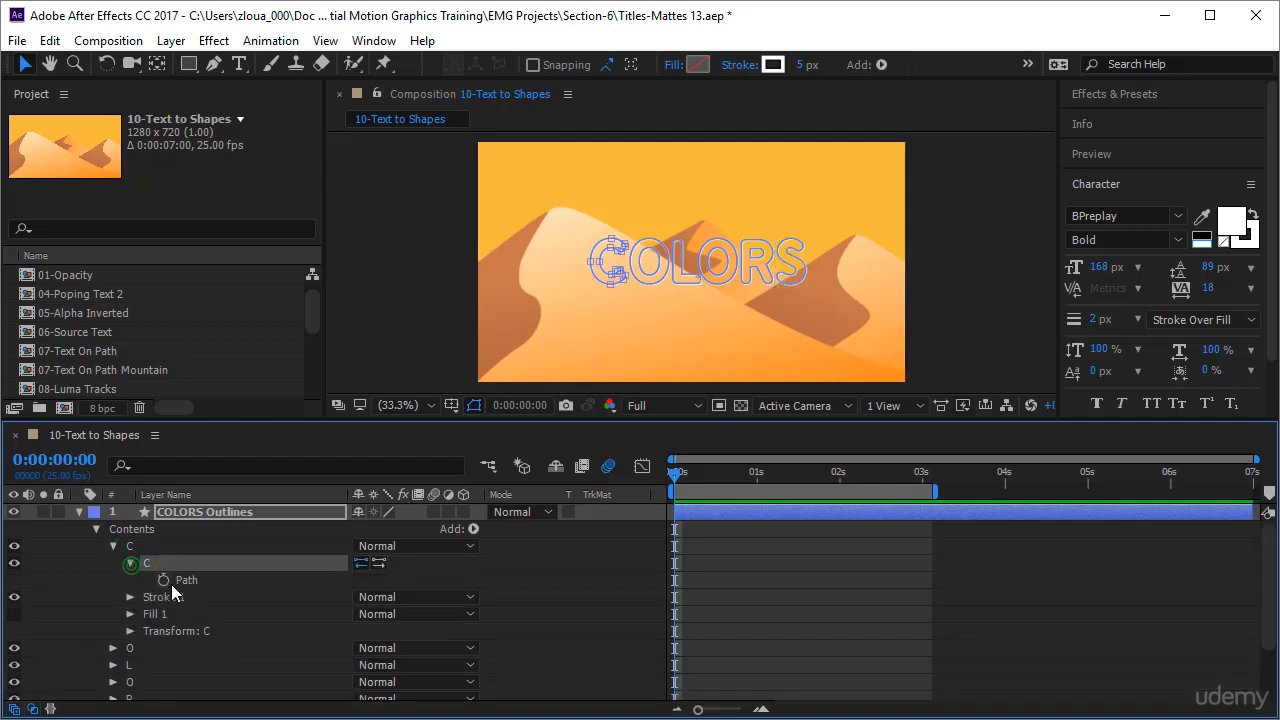
pyautogui.click(112, 546)
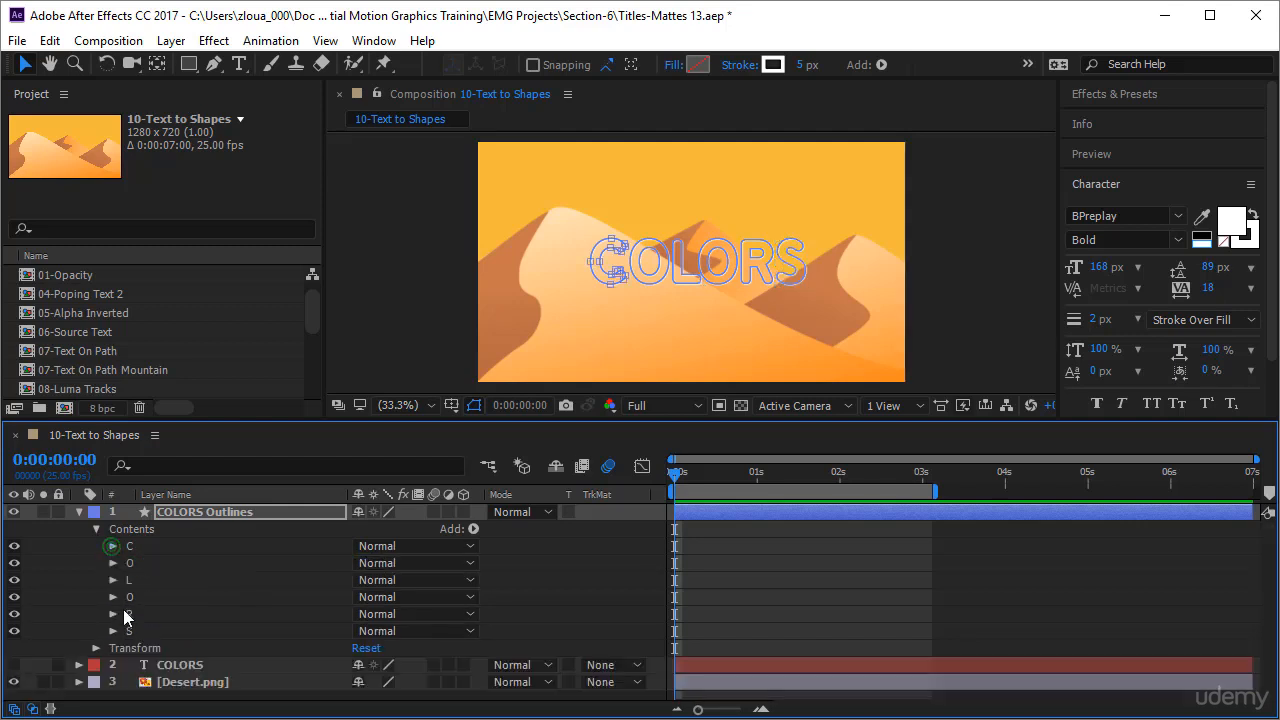
# - Expand the first O group and compare its outer and inner paths by selecting them alternately
pyautogui.click(113, 563)
pyautogui.click(183, 579)
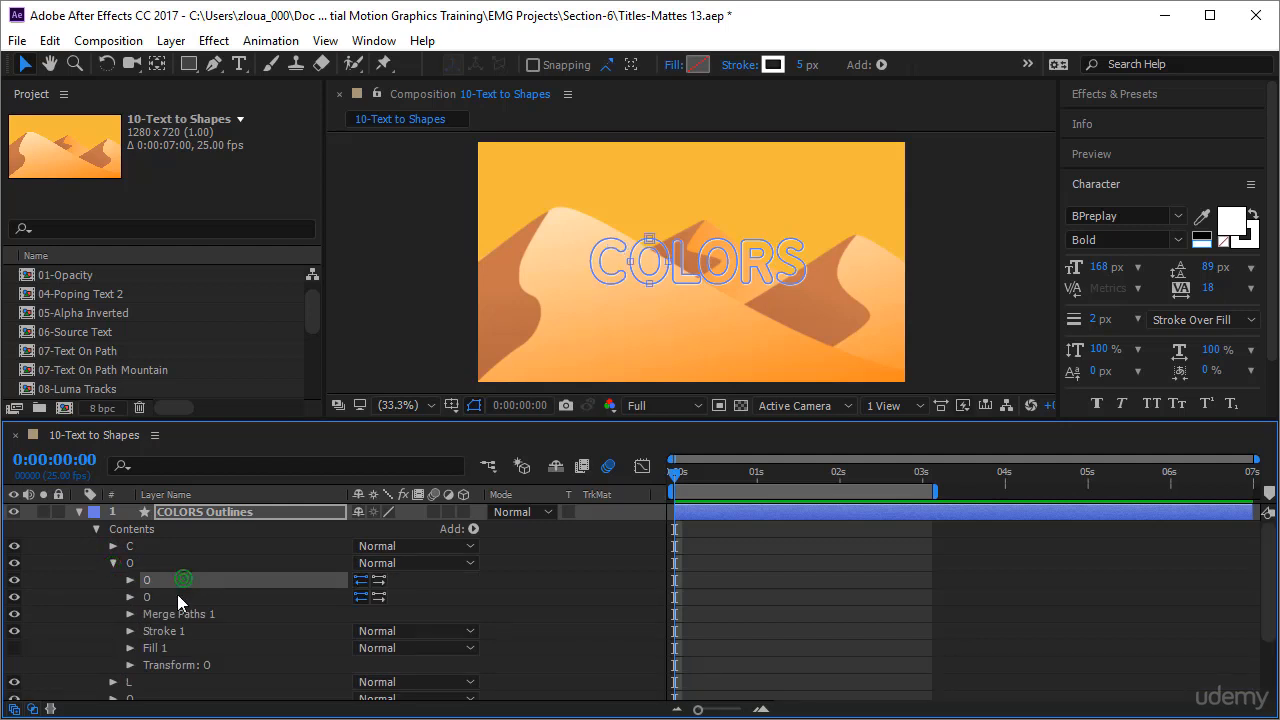
pyautogui.click(178, 596)
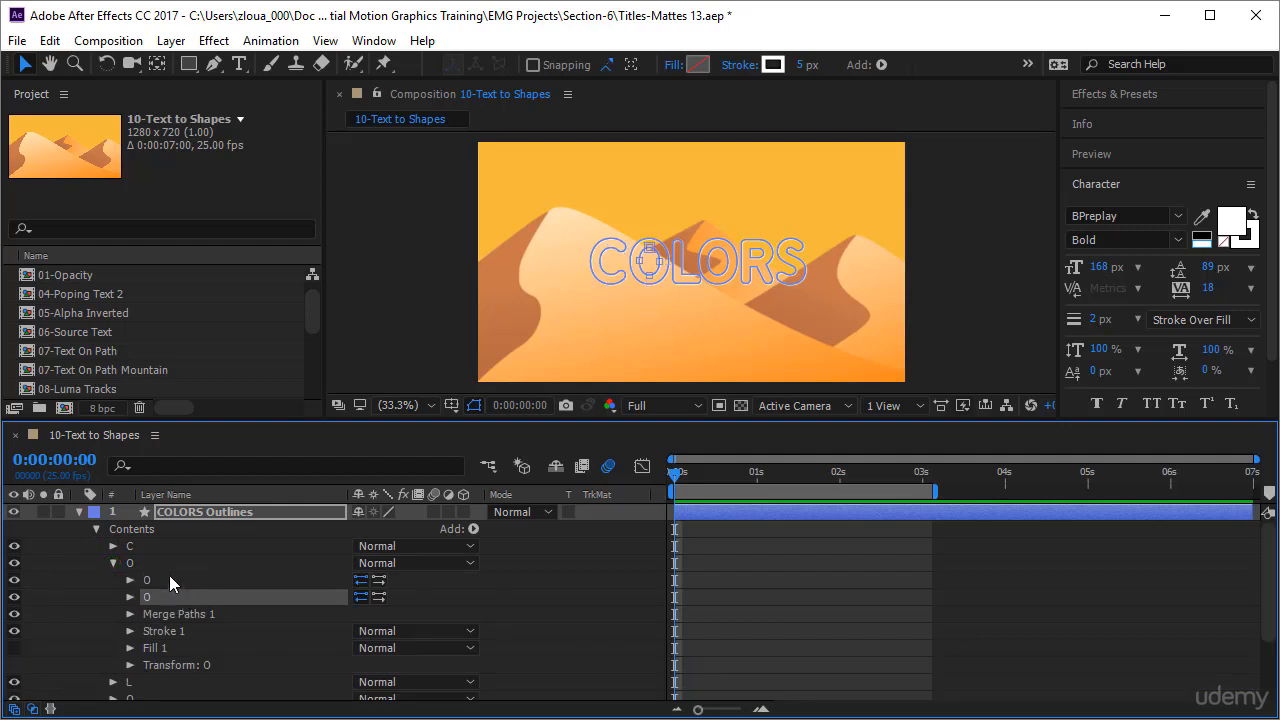
pyautogui.click(170, 579)
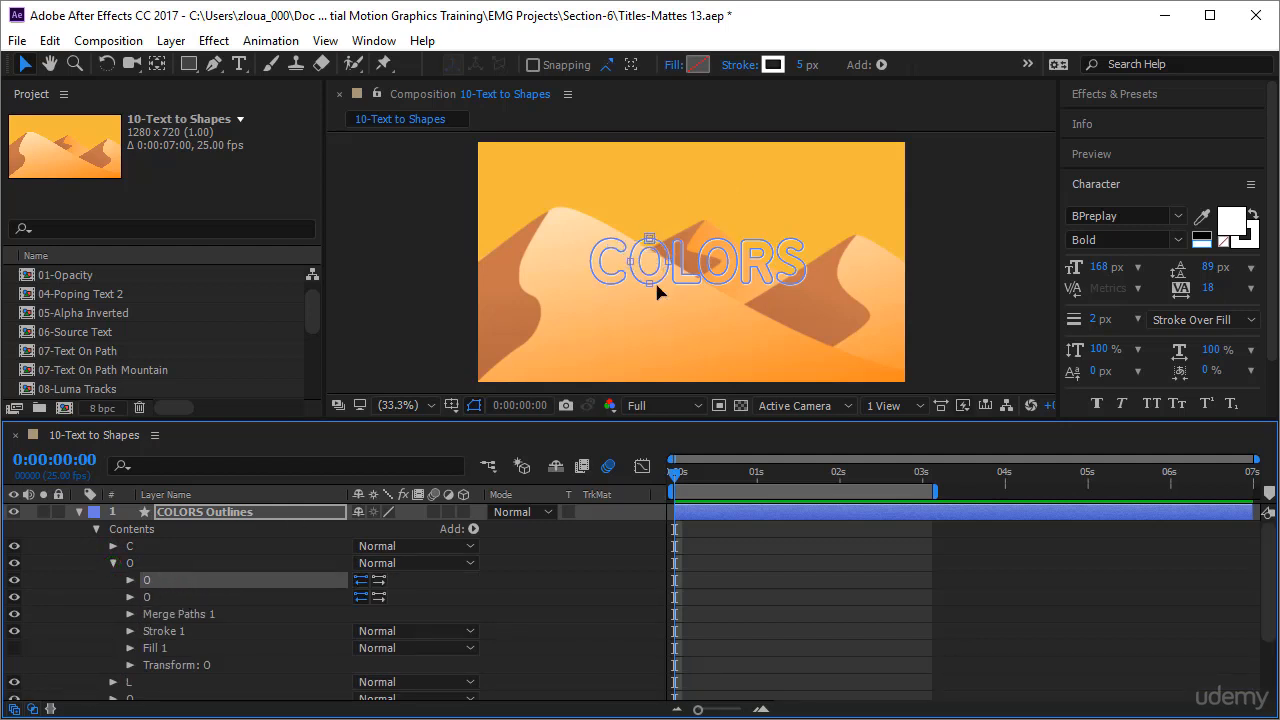
pyautogui.click(233, 597)
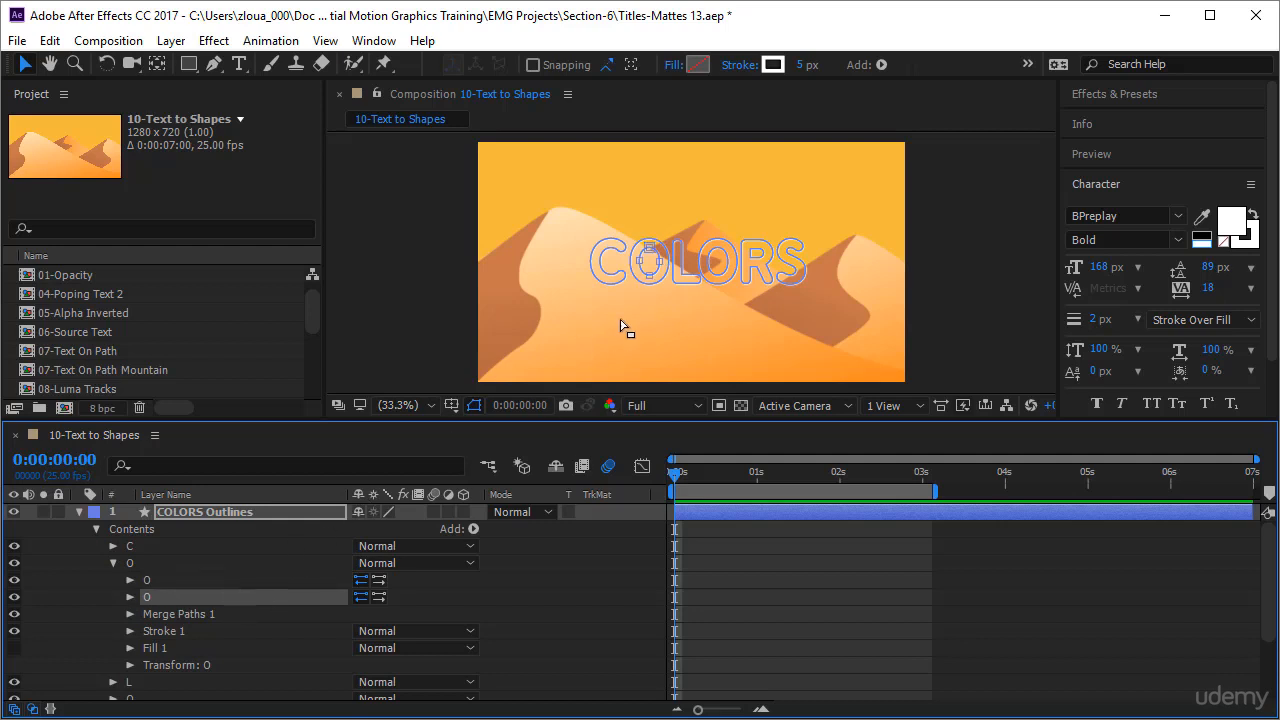
pyautogui.click(147, 563)
pyautogui.click(113, 563)
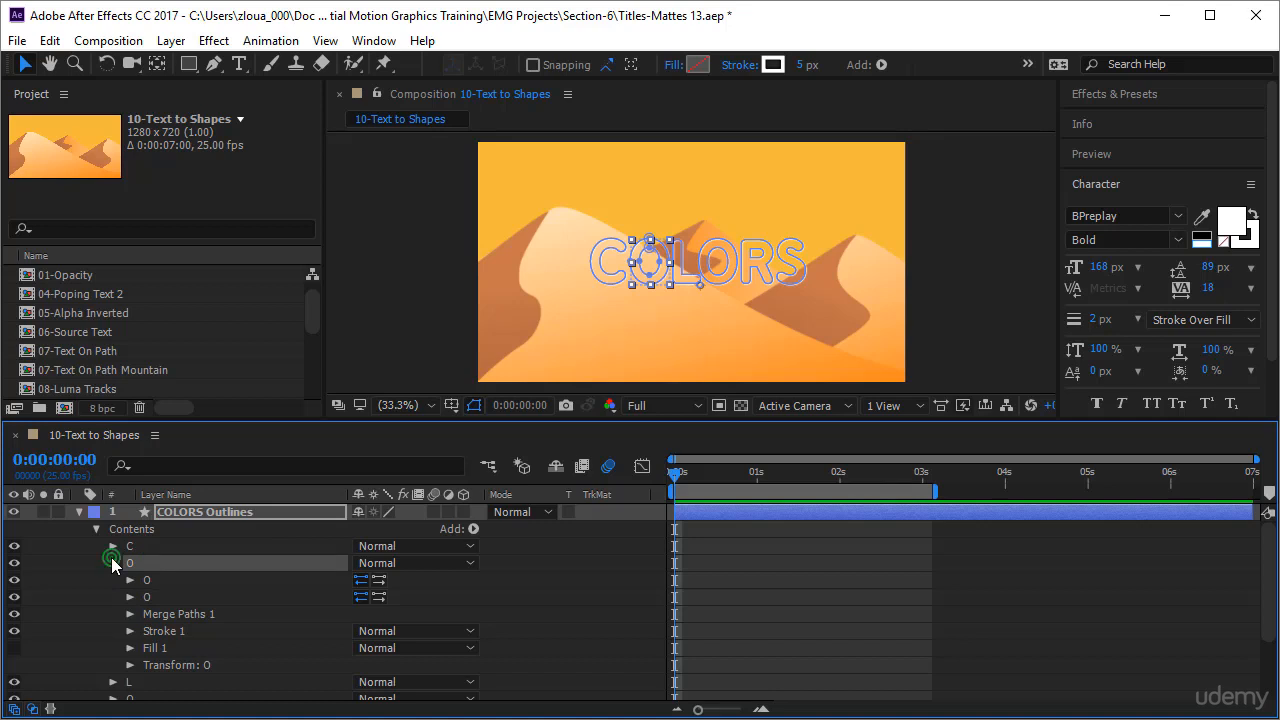
pyautogui.click(112, 563)
# - Try the Add mode on Merge Paths 1 of the first O, restore Merge, and collapse its properties
pyautogui.click(170, 665)
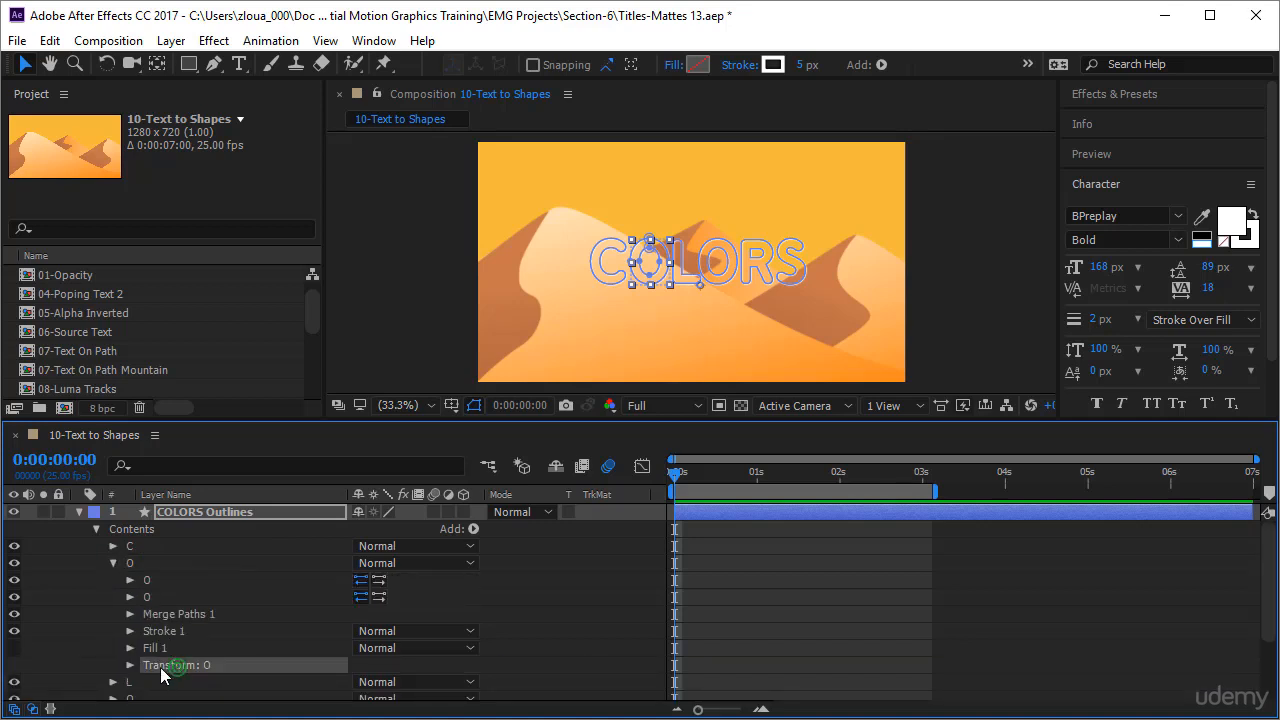
pyautogui.click(205, 613)
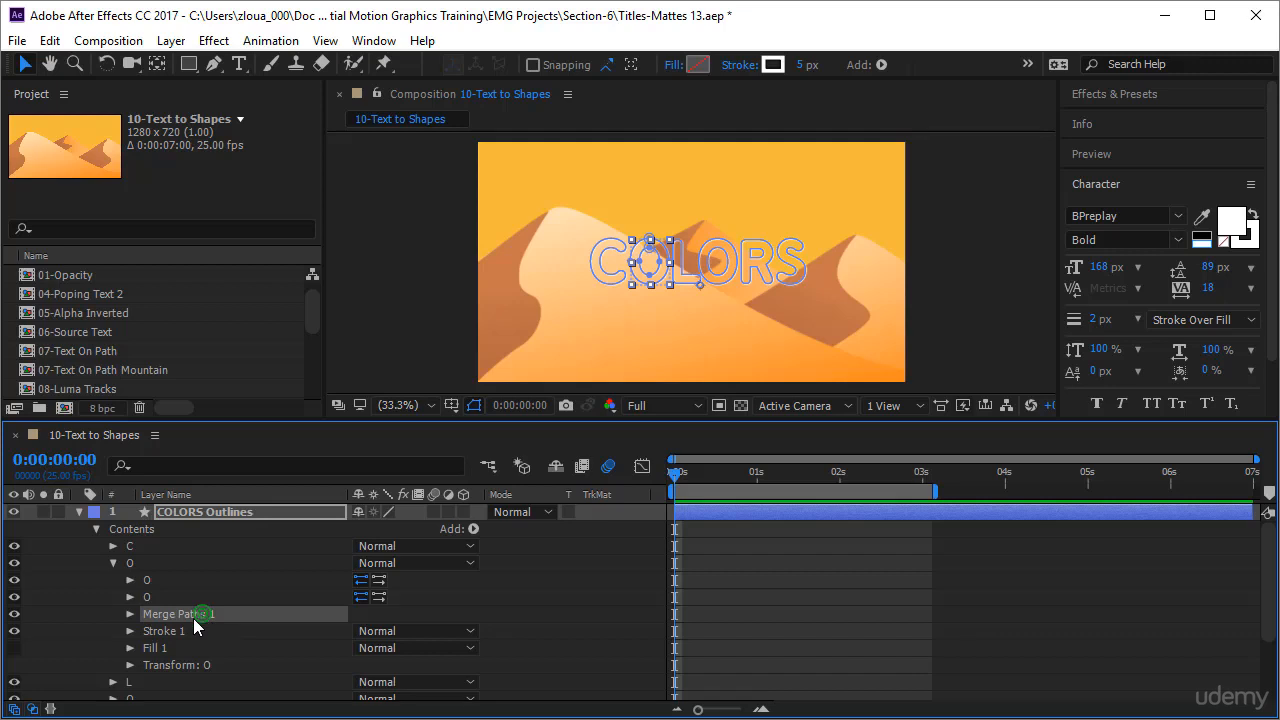
pyautogui.click(131, 614)
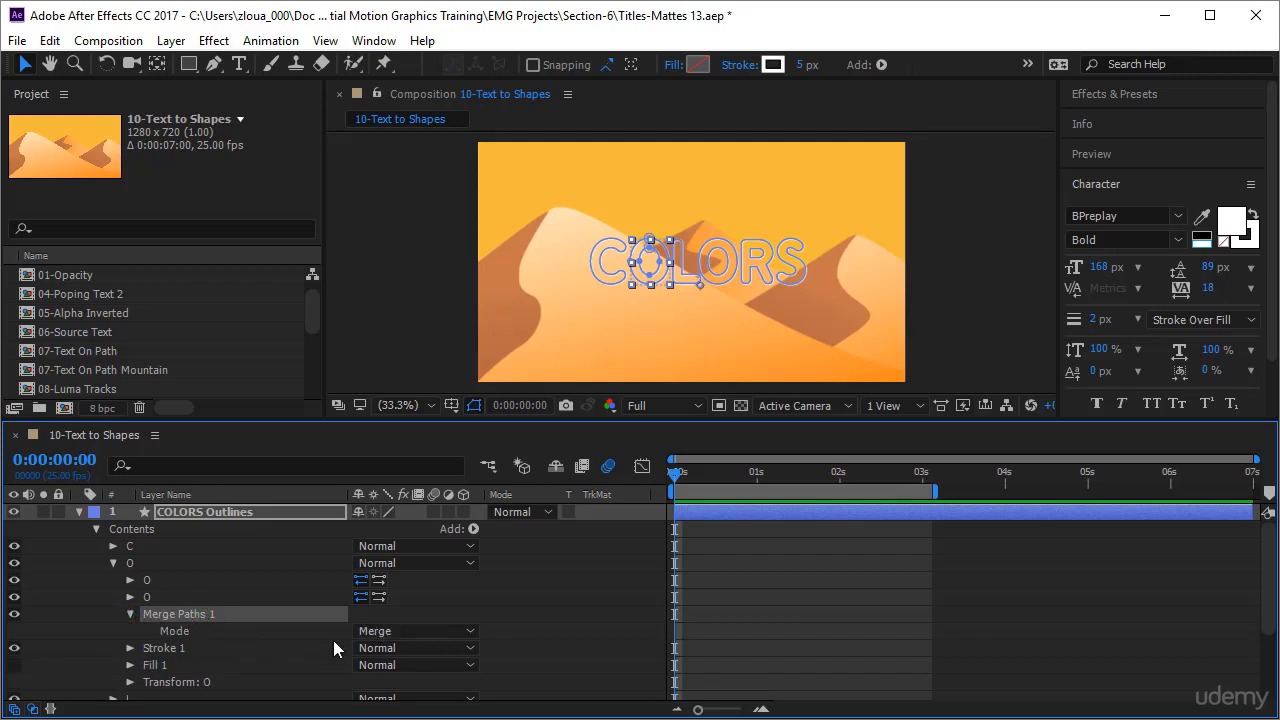
pyautogui.click(413, 631)
pyautogui.click(446, 543)
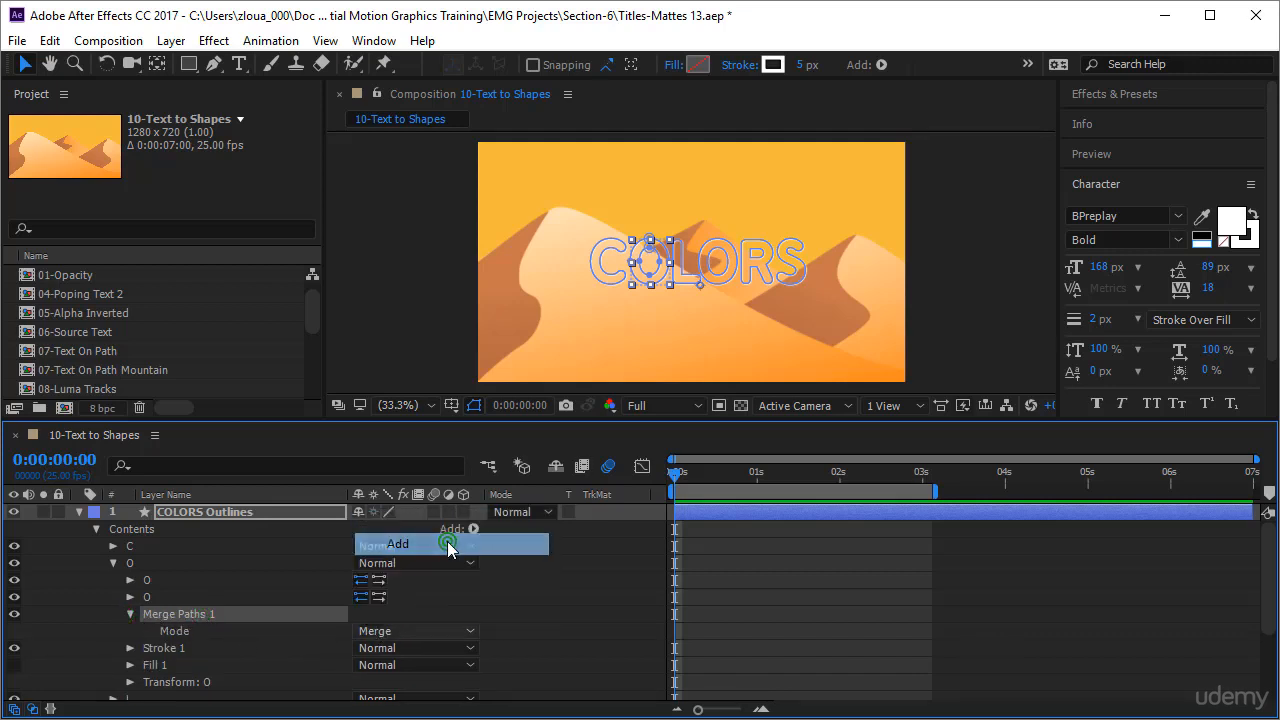
pyautogui.click(370, 631)
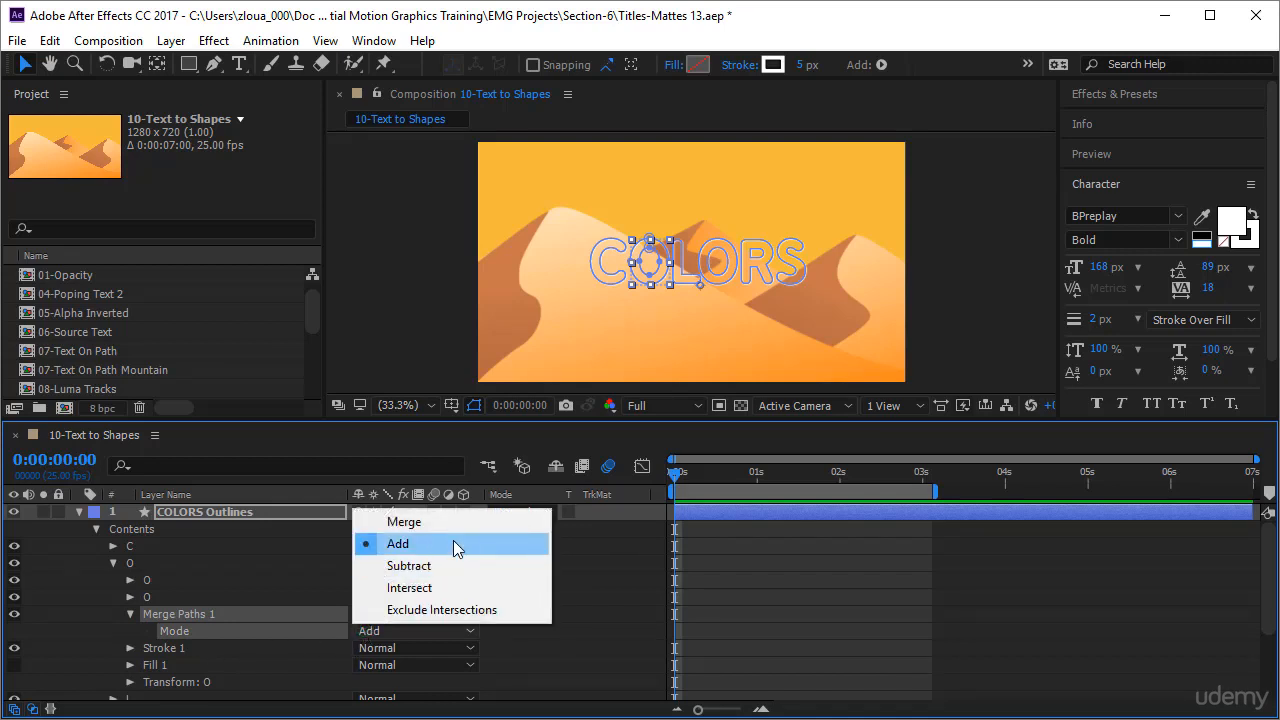
pyautogui.click(420, 521)
pyautogui.click(131, 614)
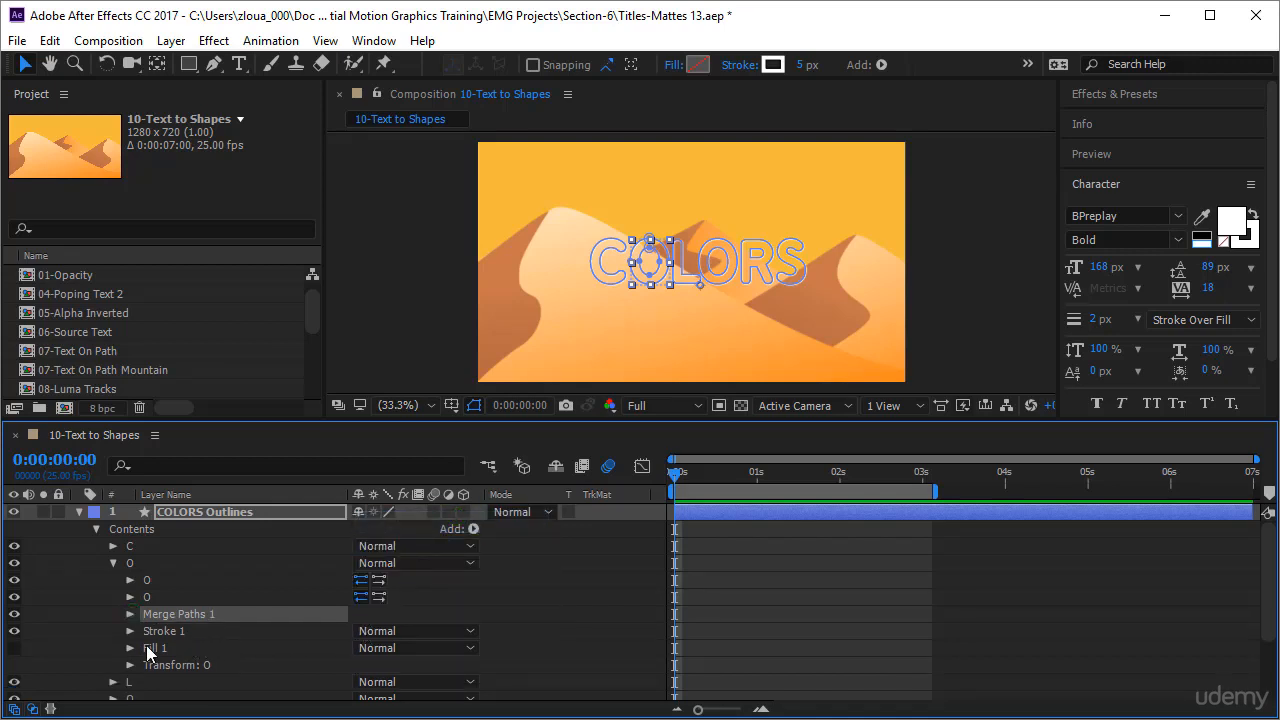
# - Expand the L, second O and R groups to examine their paths, selecting the L path and the first R path
pyautogui.scroll(-1, 164, 680)
pyautogui.click(114, 632)
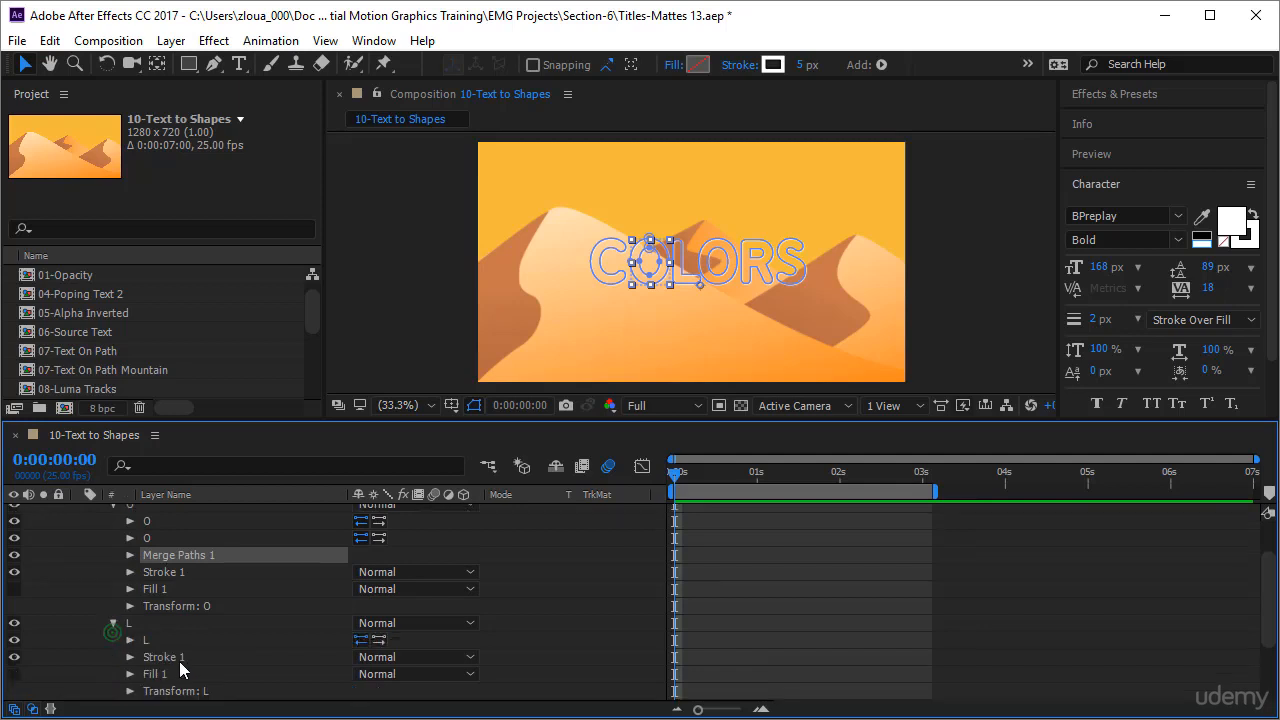
pyautogui.click(172, 645)
pyautogui.scroll(-2, 189, 659)
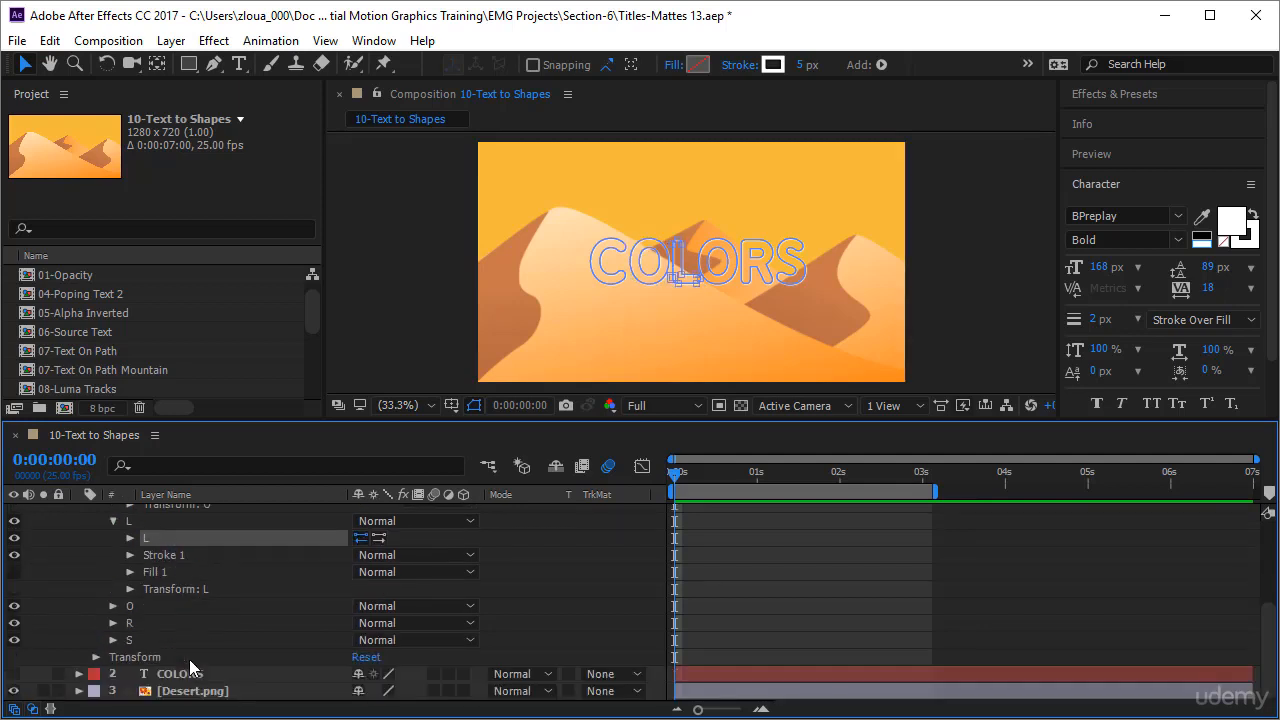
pyautogui.click(112, 605)
pyautogui.scroll(-2, 232, 650)
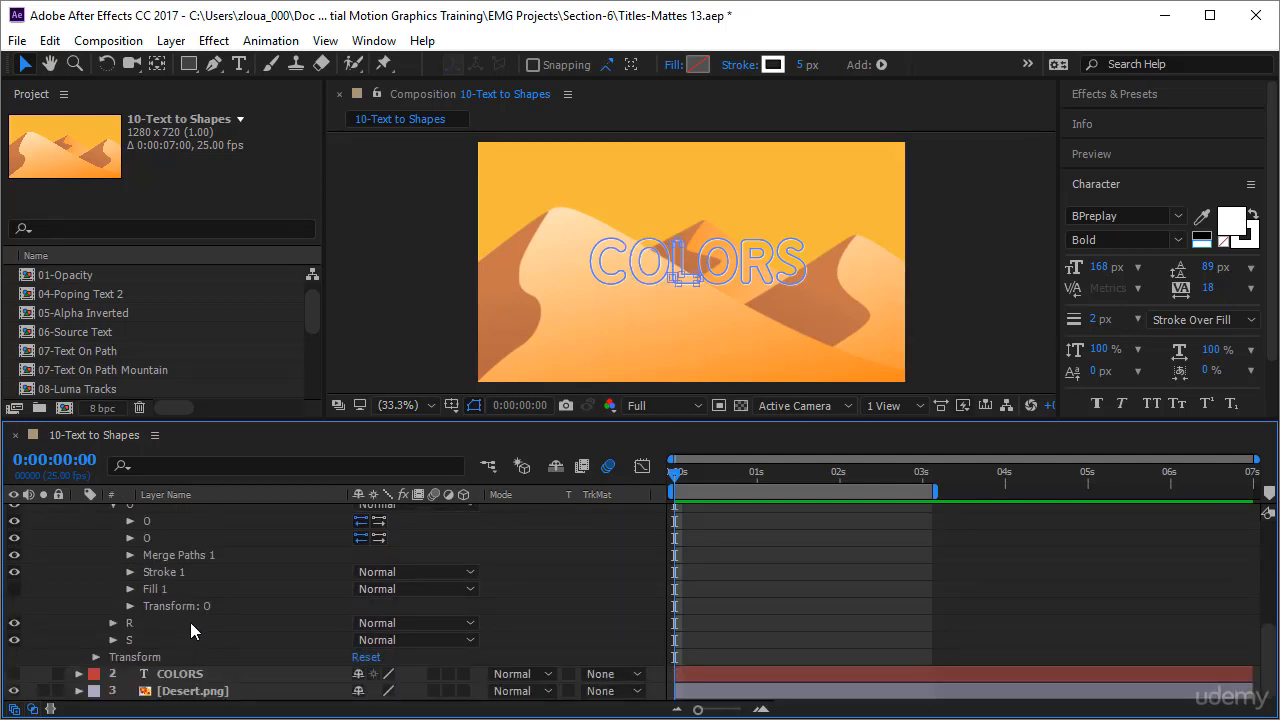
pyautogui.click(113, 622)
pyautogui.scroll(-1, 157, 624)
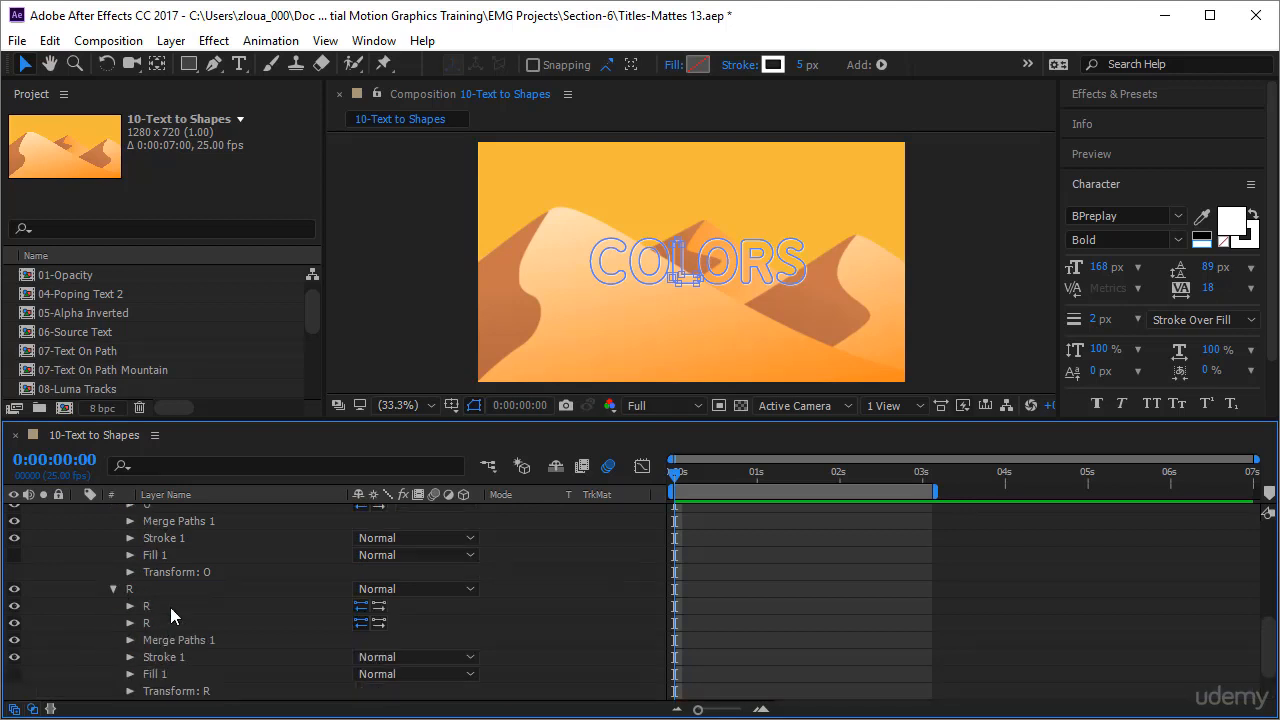
pyautogui.click(170, 607)
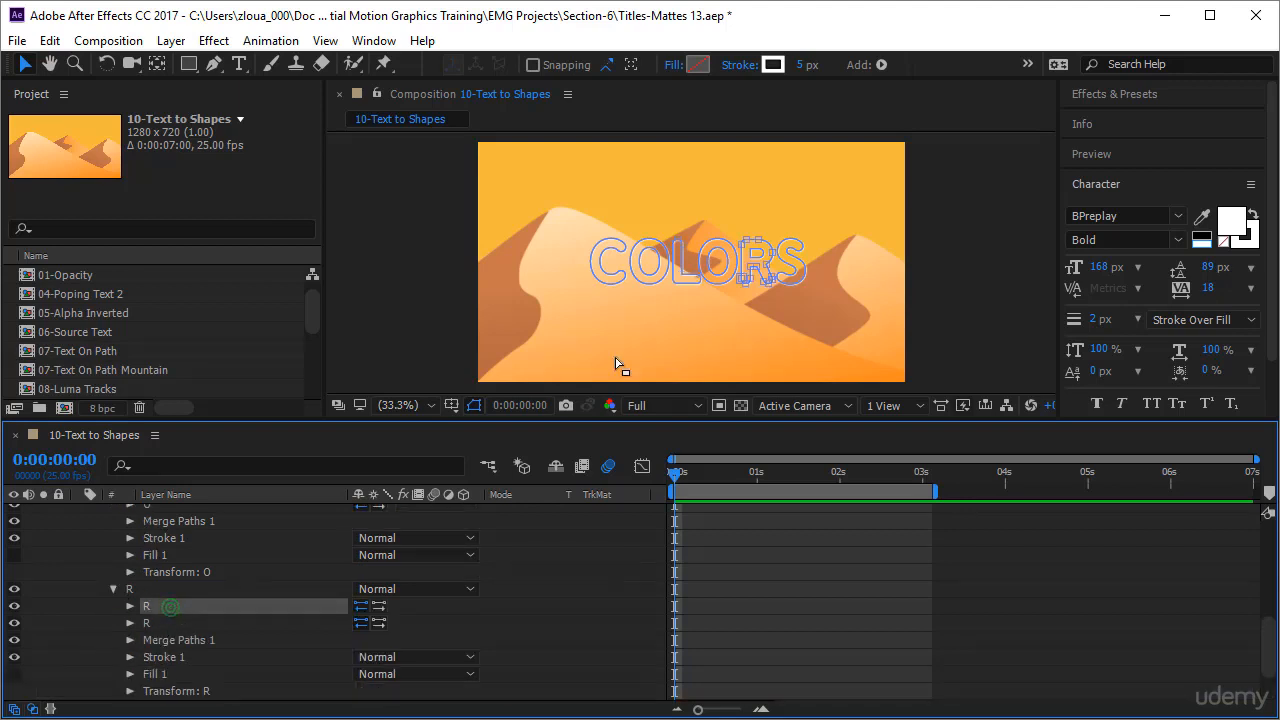
# - Check the second R path, deselect it, and collapse all the letter groups of the COLORS Outlines layer
pyautogui.click(247, 622)
pyautogui.click(708, 630)
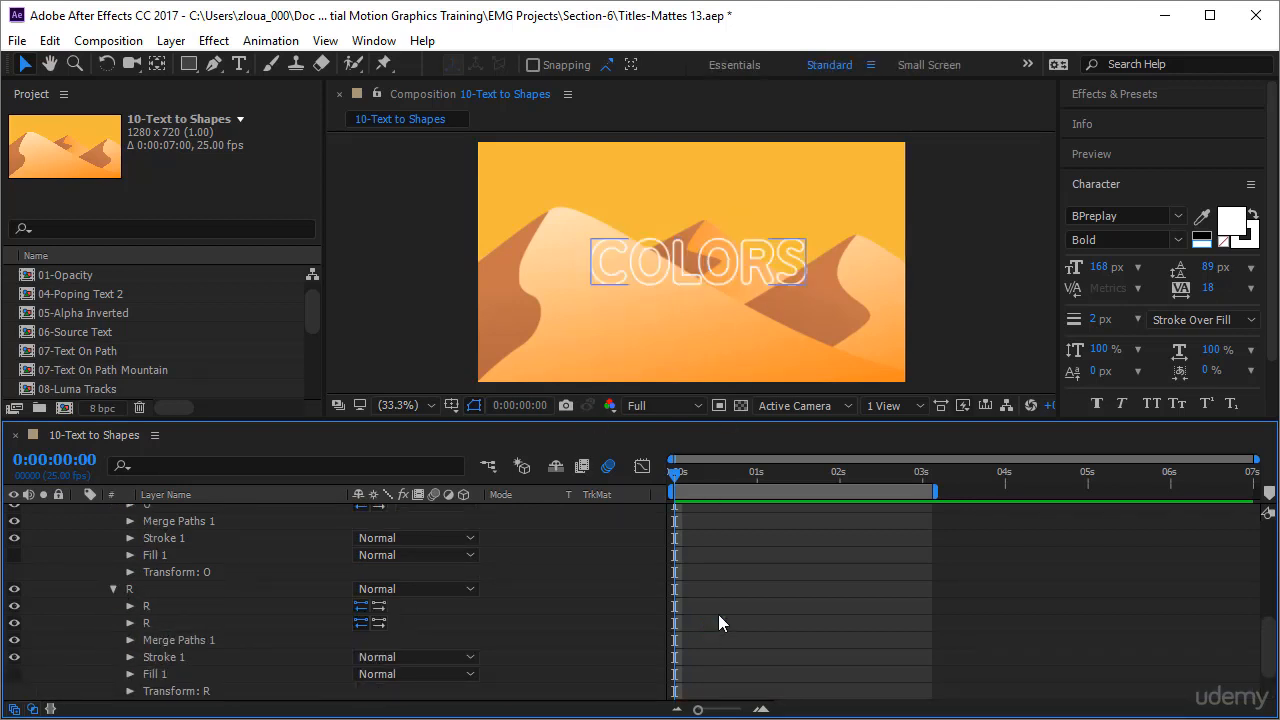
pyautogui.scroll(6, 293, 579)
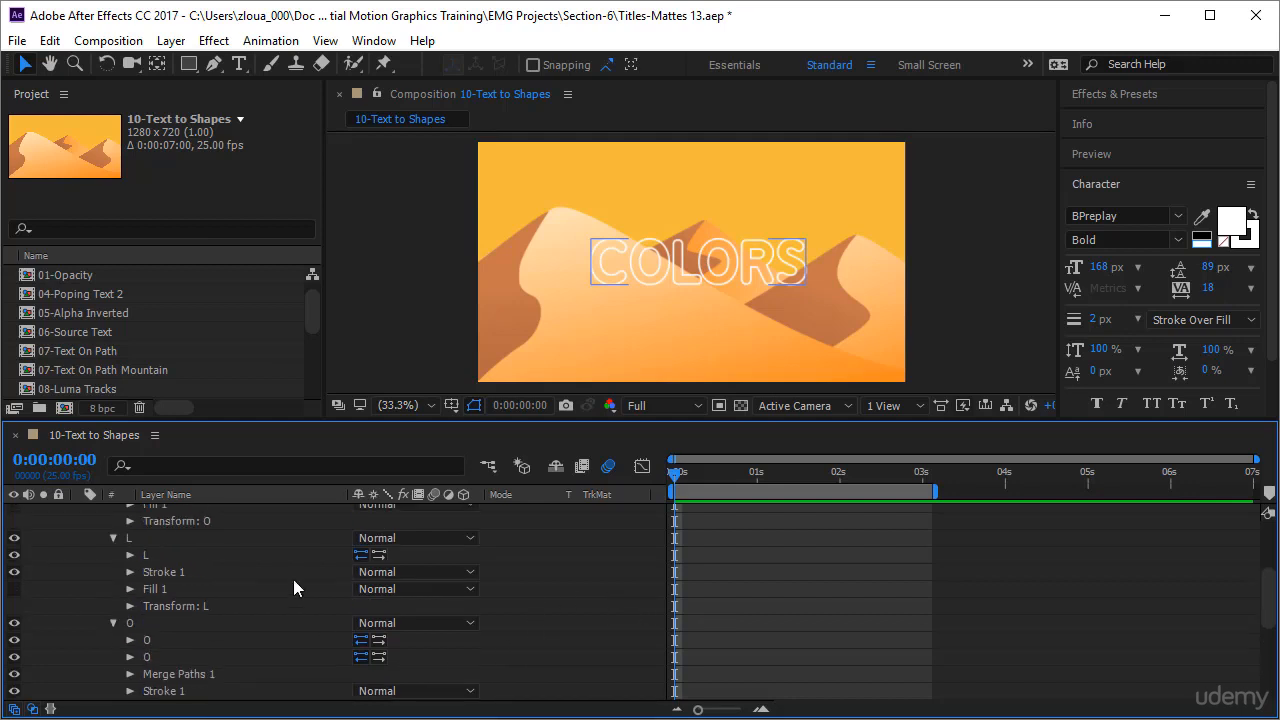
pyautogui.click(113, 562)
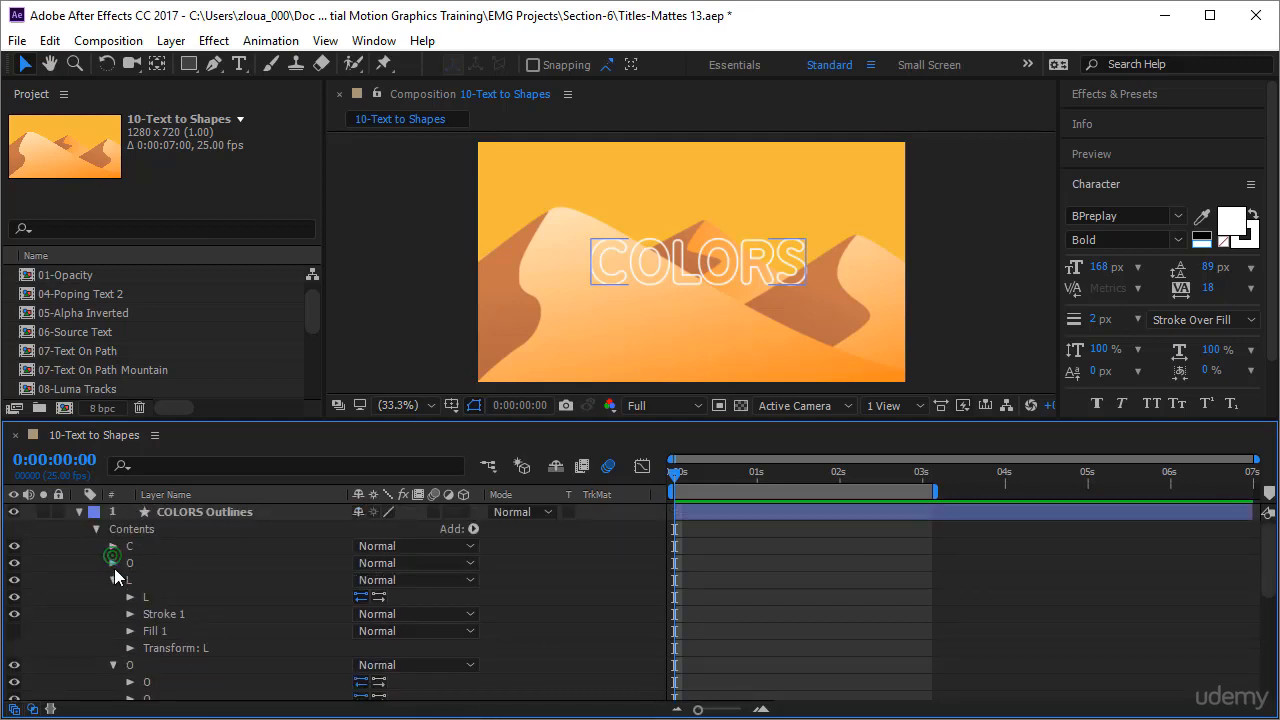
pyautogui.click(156, 546)
pyautogui.hotkey('ctrl', 'a')
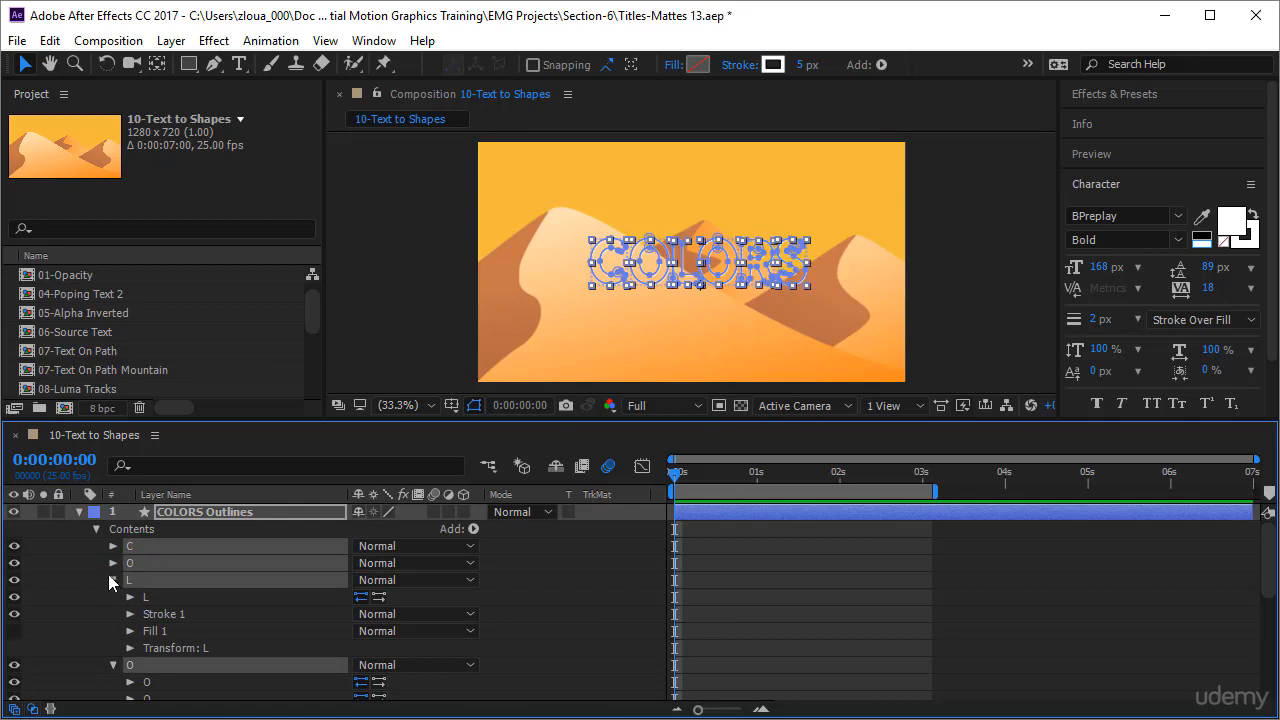
pyautogui.click(113, 580)
# - Animate the C group's Transform Position from -460,0 at 0:00:00:00 to 0,0 at 0:00:00:14
pyautogui.click(178, 545)
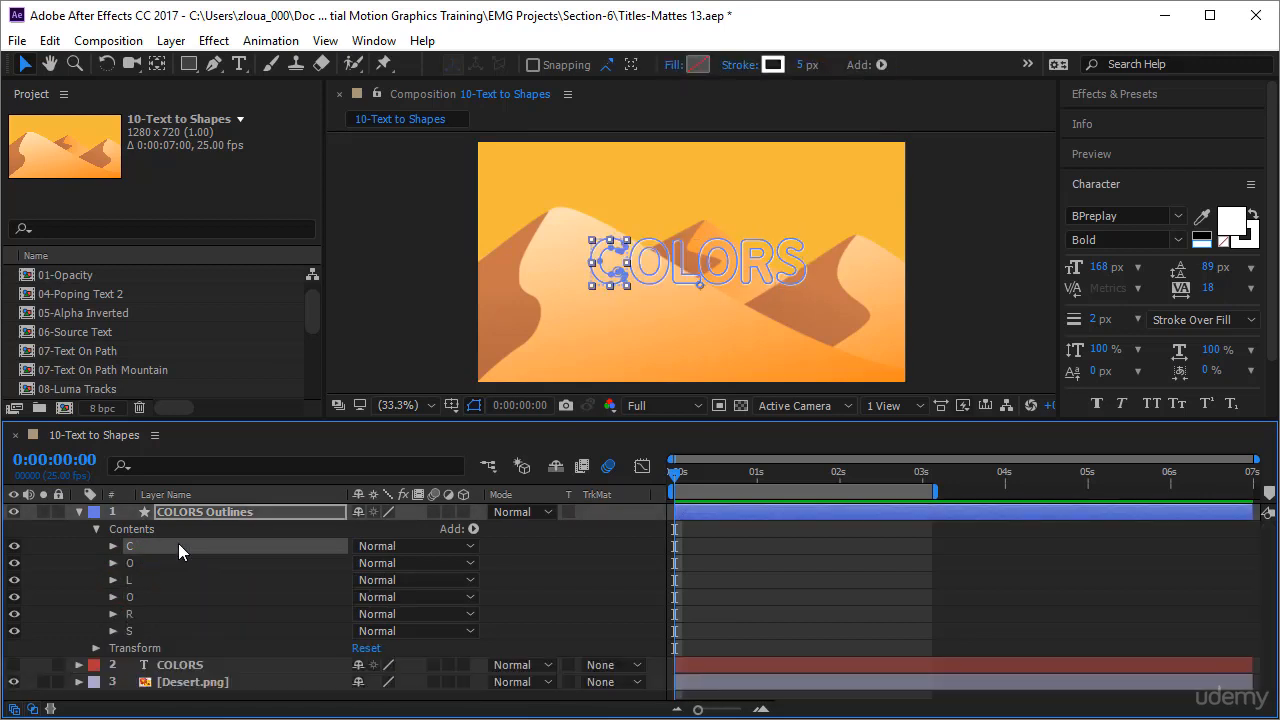
pyautogui.click(112, 546)
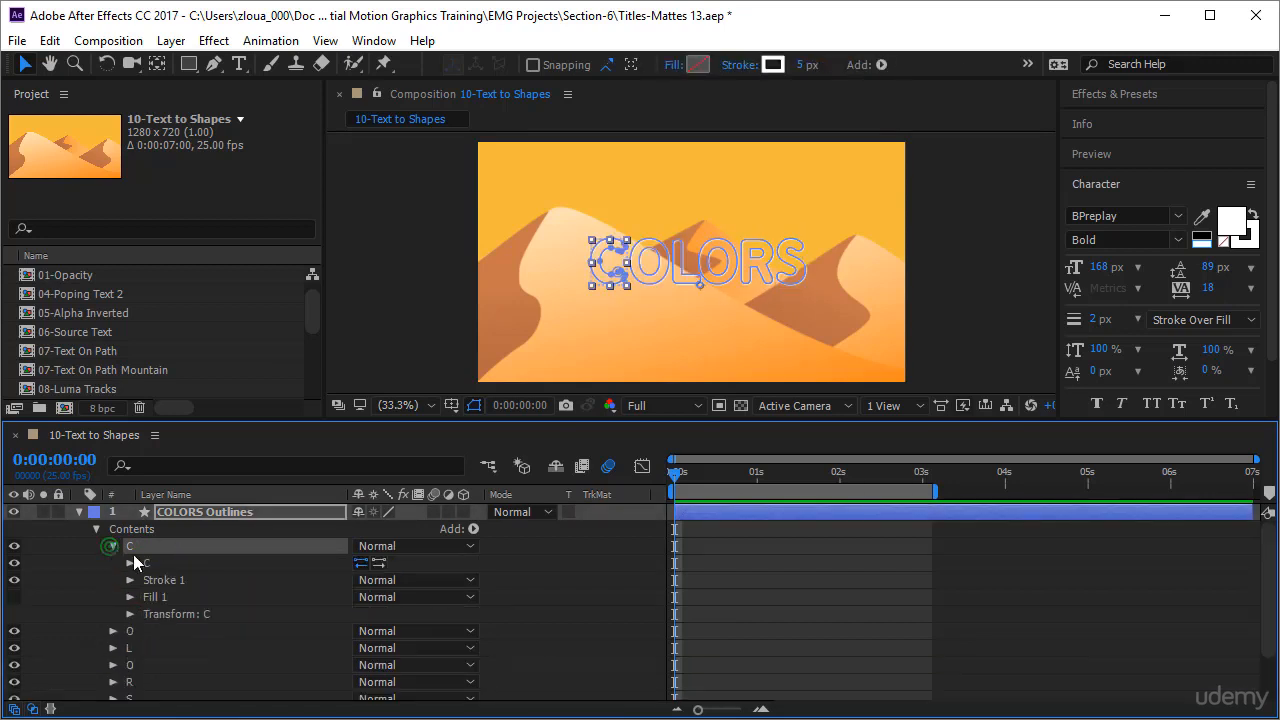
pyautogui.click(204, 616)
pyautogui.click(130, 613)
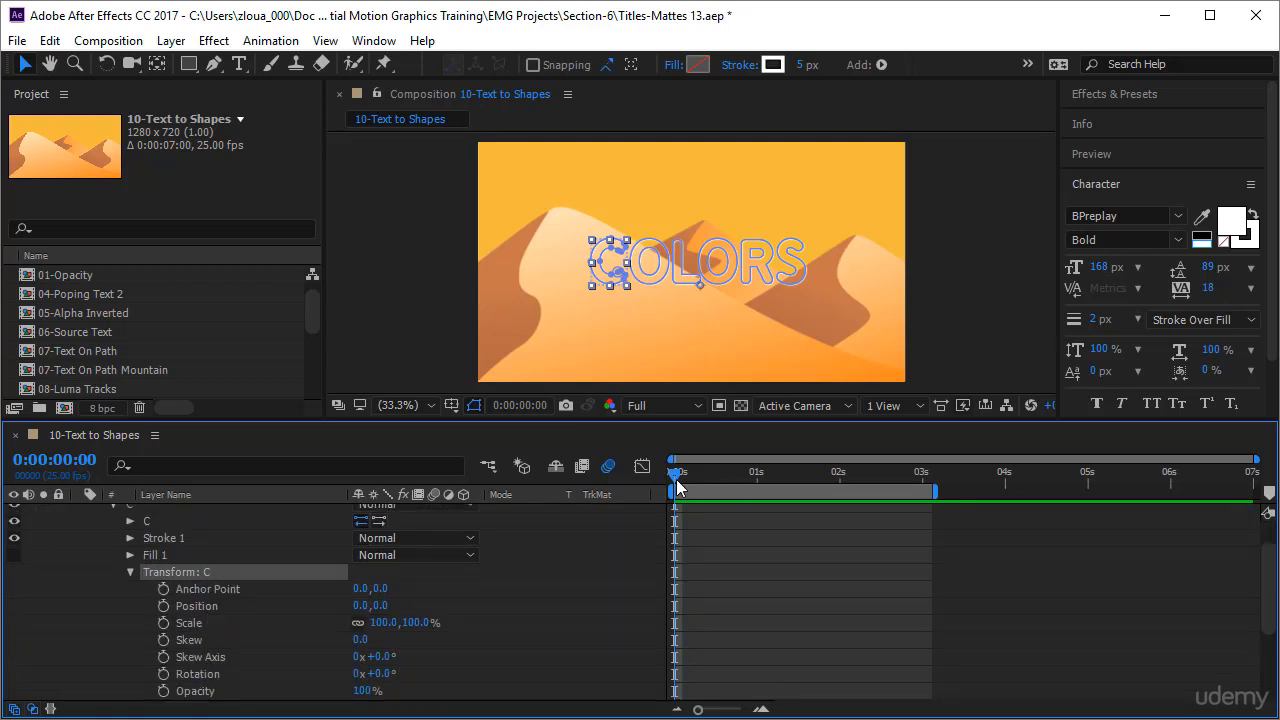
pyautogui.moveTo(676, 479); pyautogui.dragTo(721, 478)
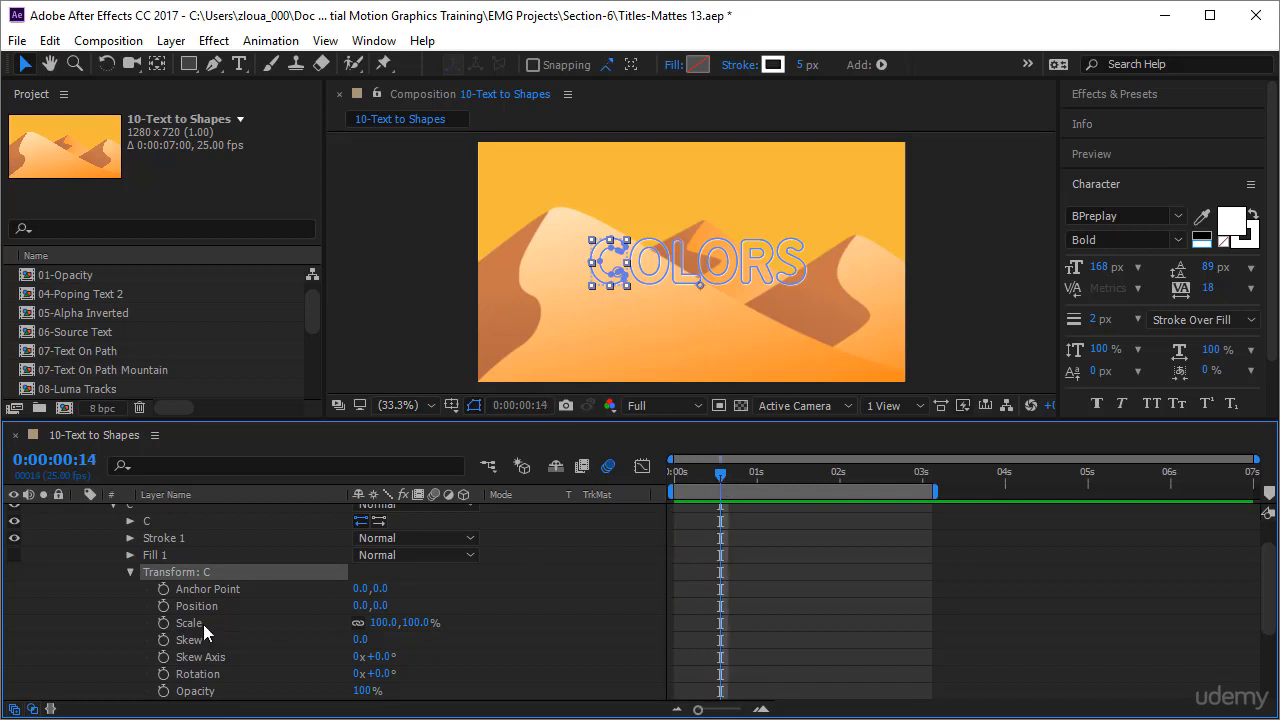
pyautogui.click(165, 605)
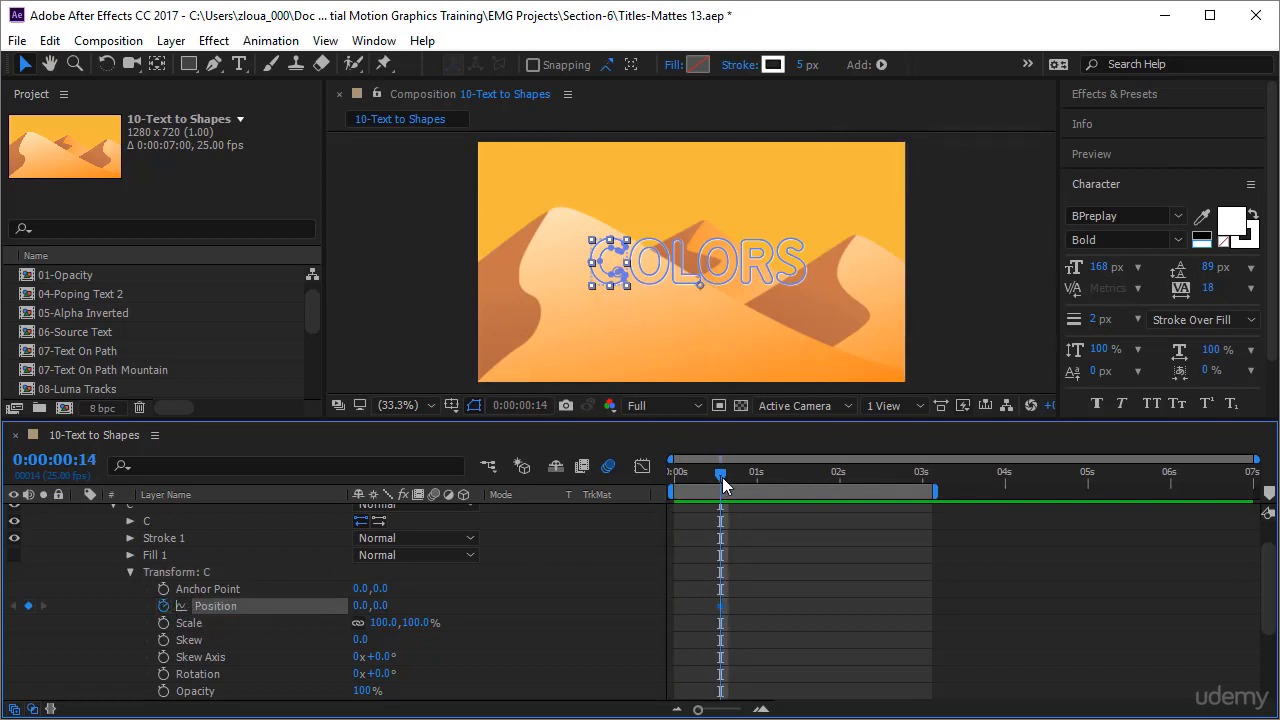
pyautogui.moveTo(724, 480); pyautogui.dragTo(650, 479)
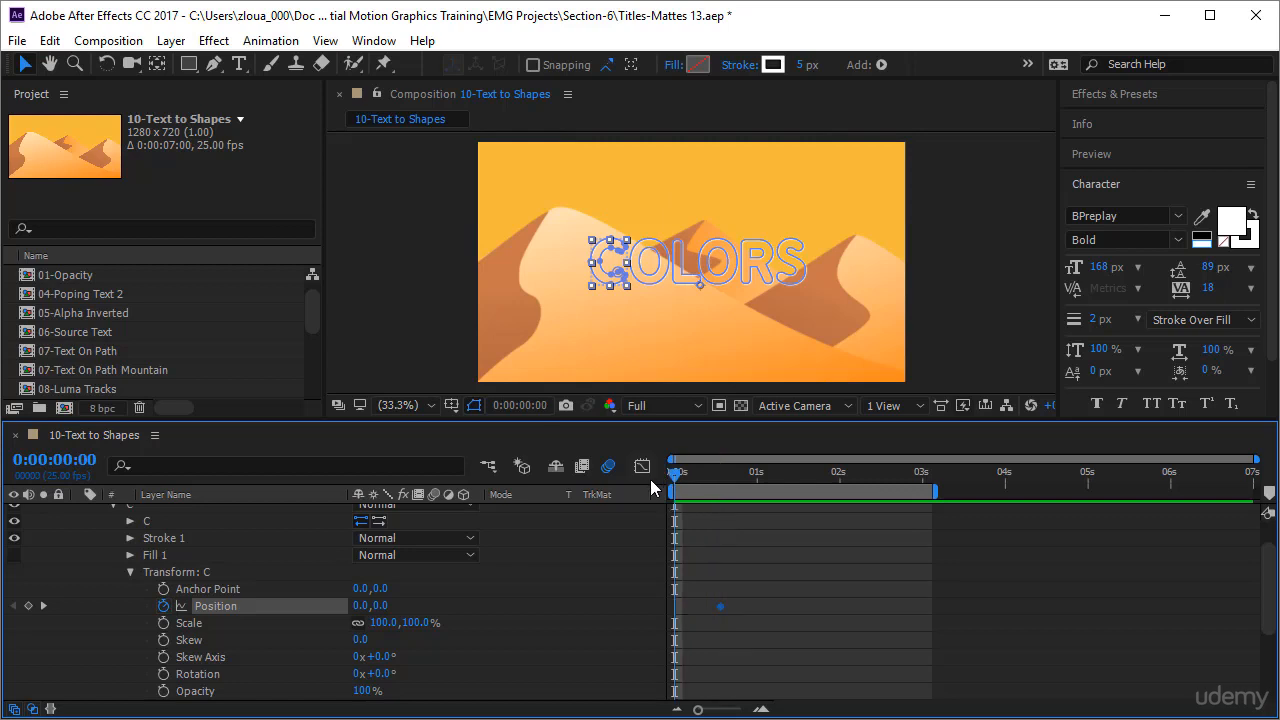
pyautogui.moveTo(358, 612); pyautogui.dragTo(322, 615)
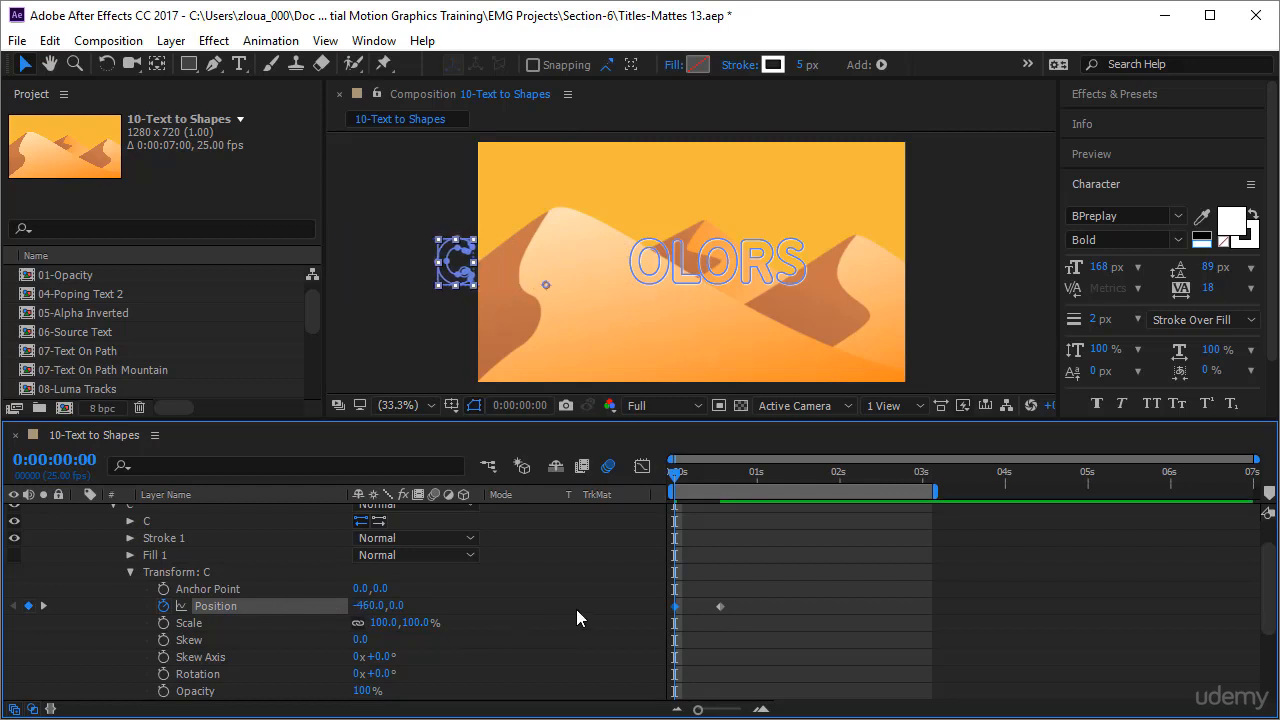
# - Copy the C group's Position keyframes and paste them onto the O, L, O, R and S groups at 0:00:00:00
pyautogui.moveTo(810, 588); pyautogui.dragTo(839, 650)
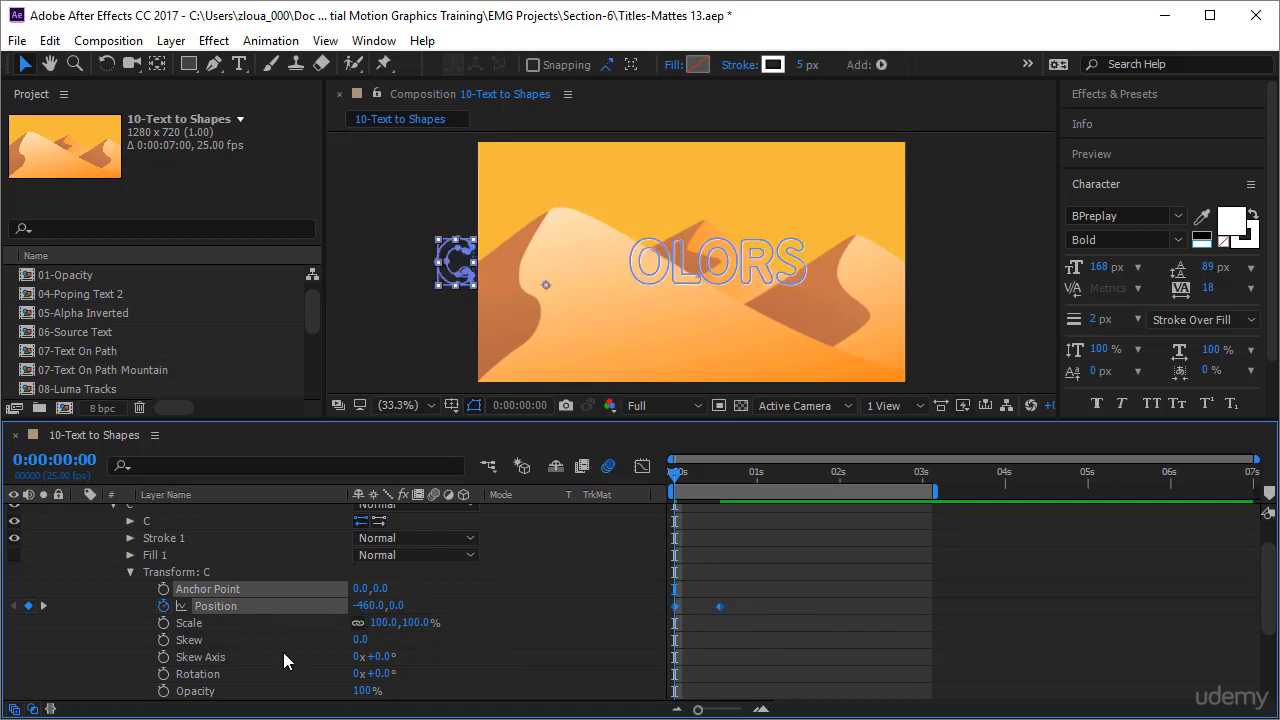
pyautogui.scroll(-3, 129, 577)
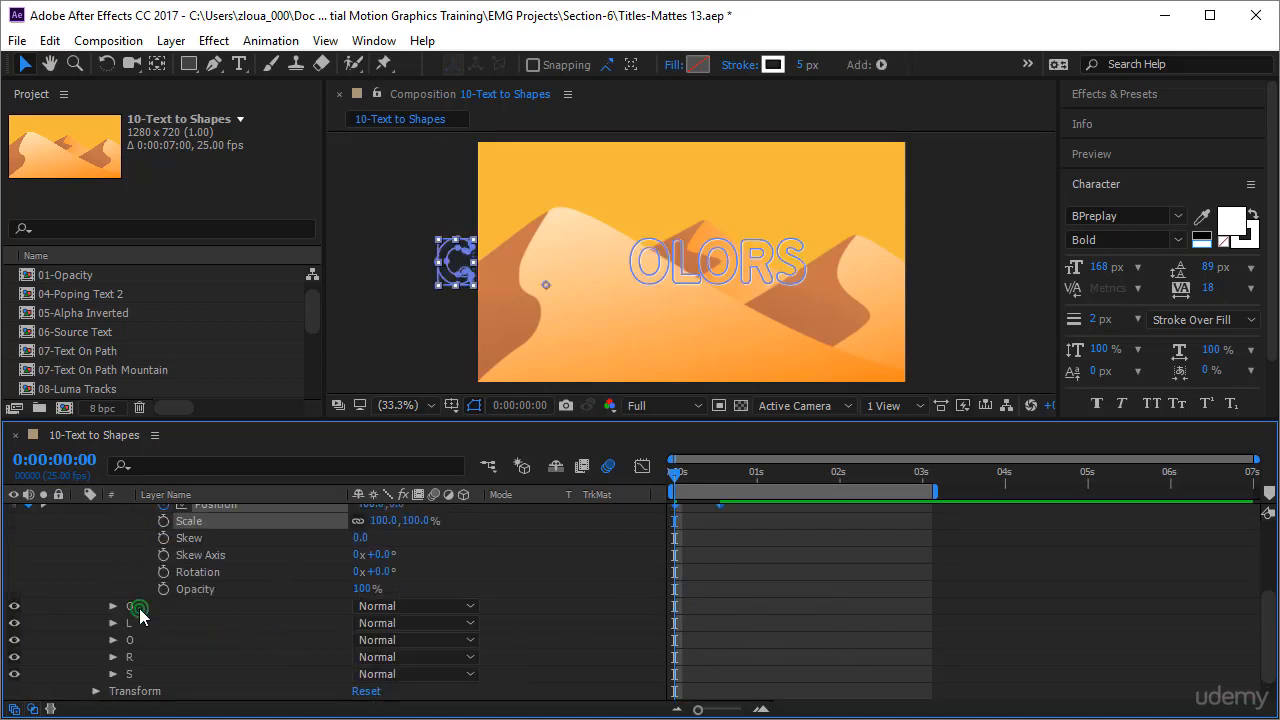
pyautogui.click(138, 606)
pyautogui.keyDown('shift'); pyautogui.click(141, 674); pyautogui.keyUp('shift')
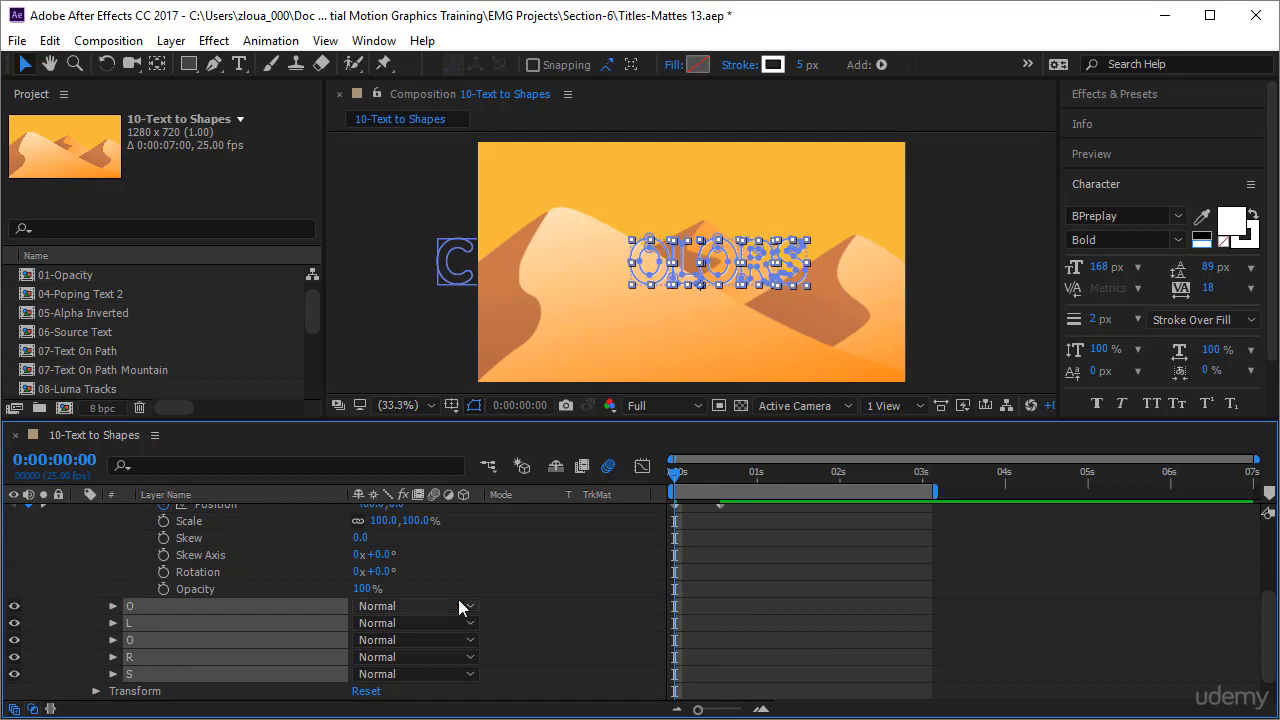
pyautogui.hotkey('ctrl', 'v')
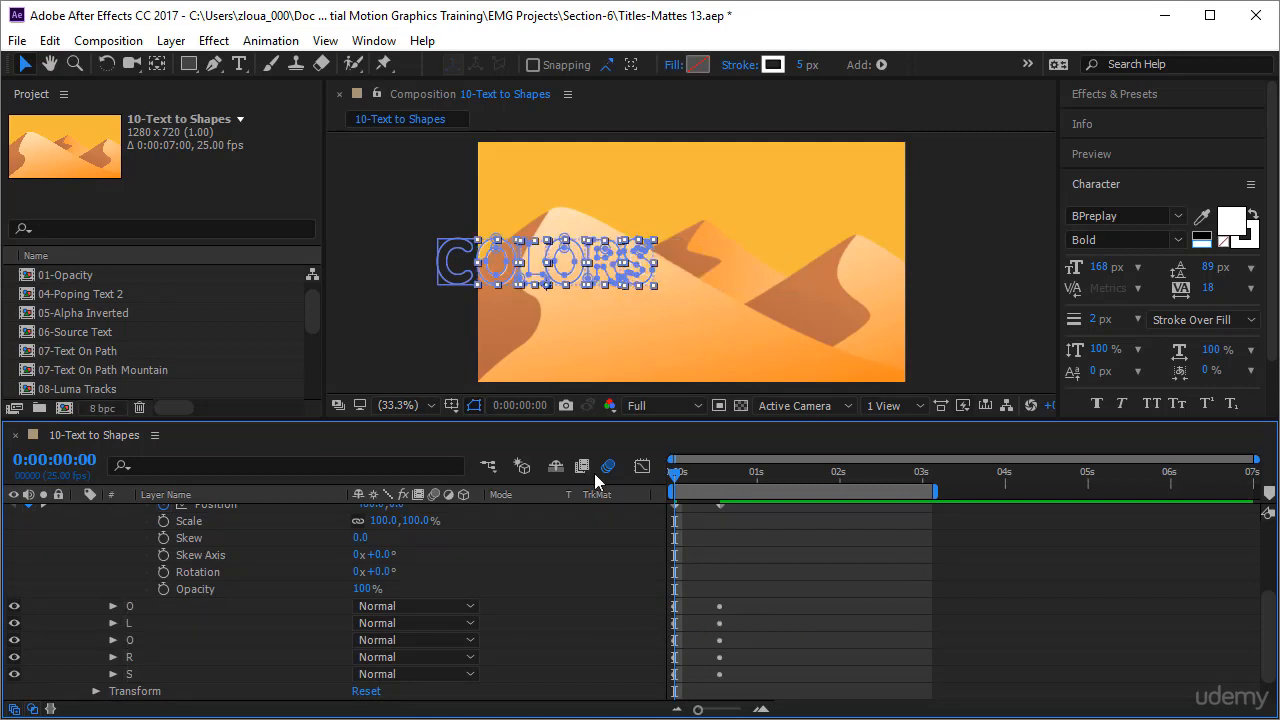
# - Show only the keyframed properties of the COLORS Outlines layer
pyautogui.scroll(5, 263, 531)
pyautogui.click(252, 513)
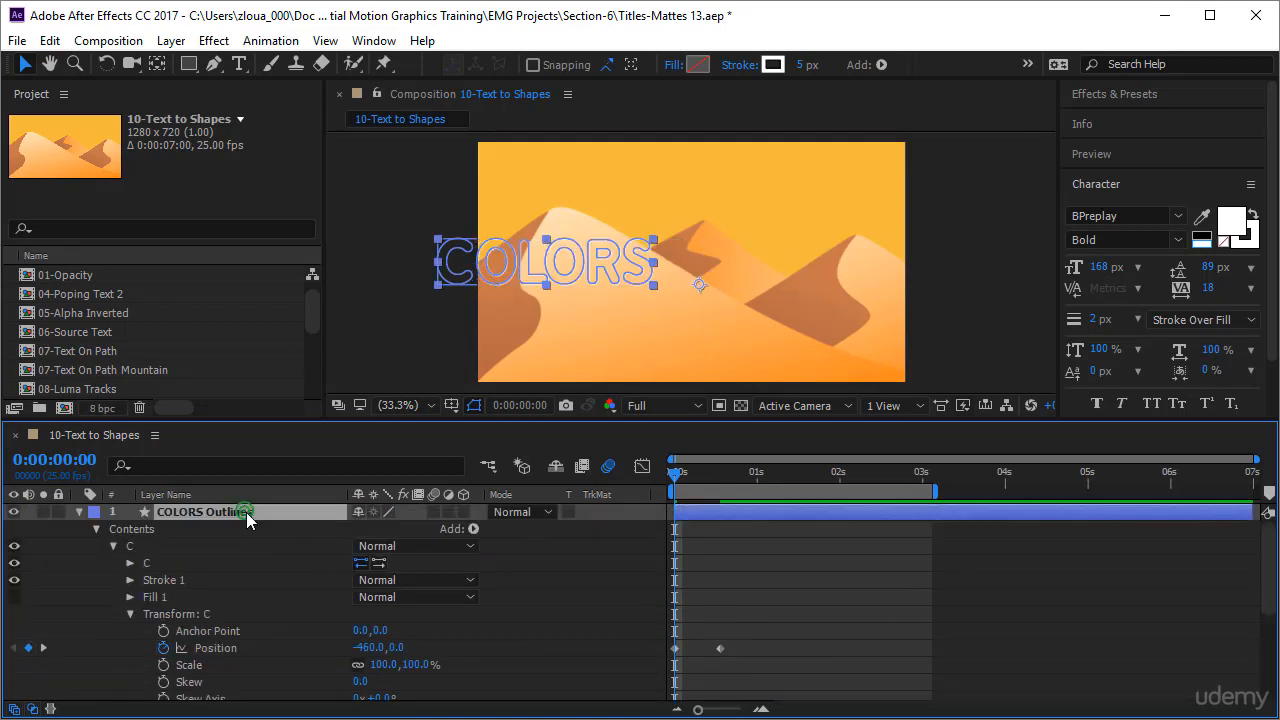
pyautogui.press('u')
pyautogui.click(795, 592)
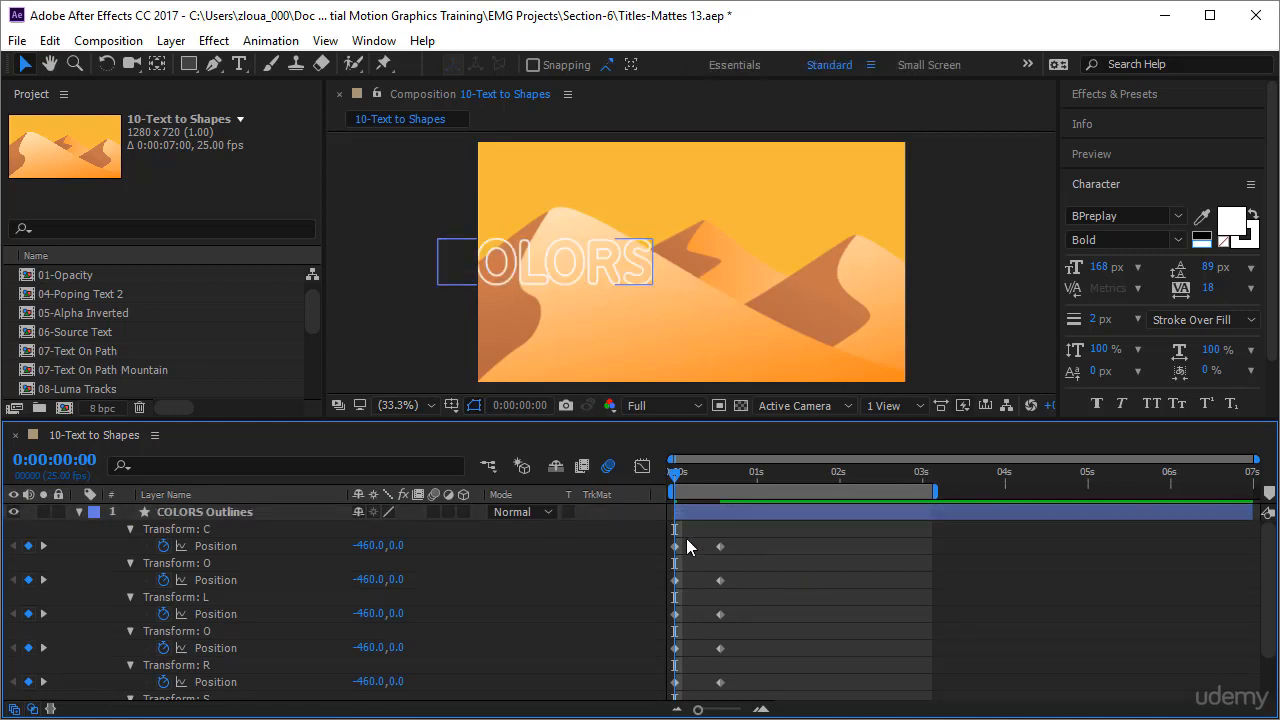
# - Select the first Position keyframes of all six letters and set their X value to -1020
pyautogui.moveTo(686, 537); pyautogui.dragTo(666, 698)
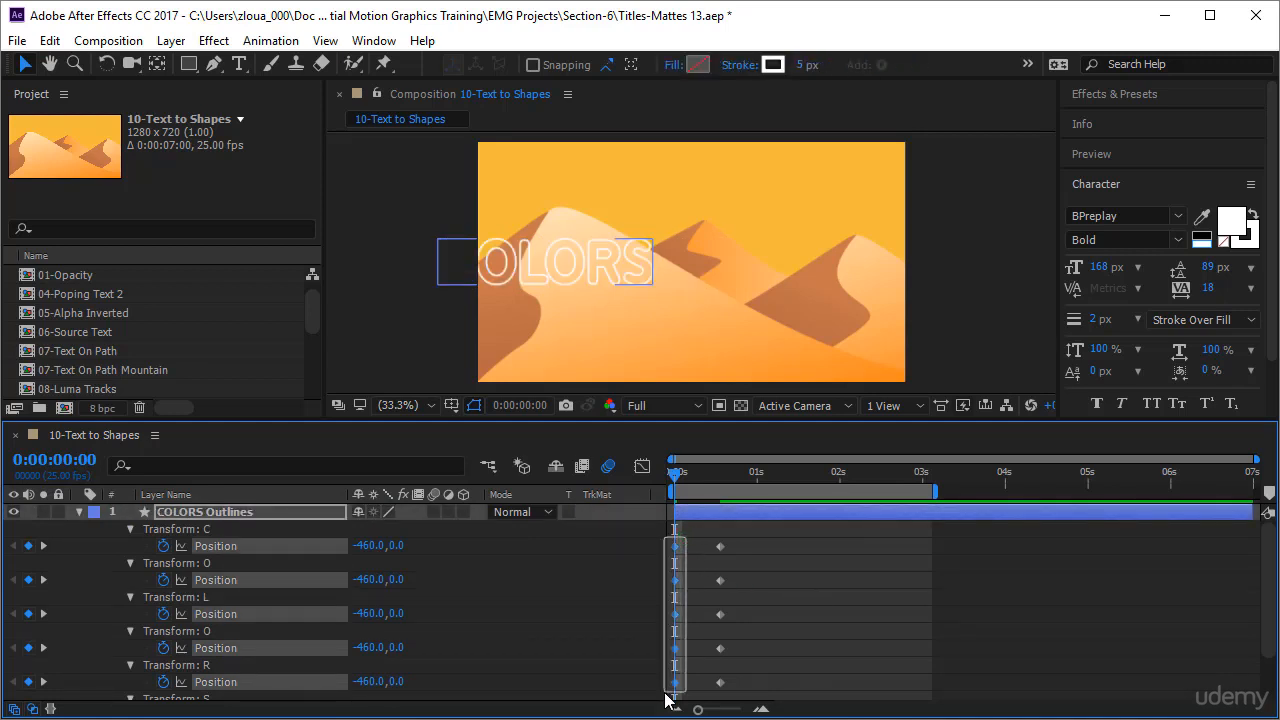
pyautogui.moveTo(666, 702); pyautogui.dragTo(666, 703)
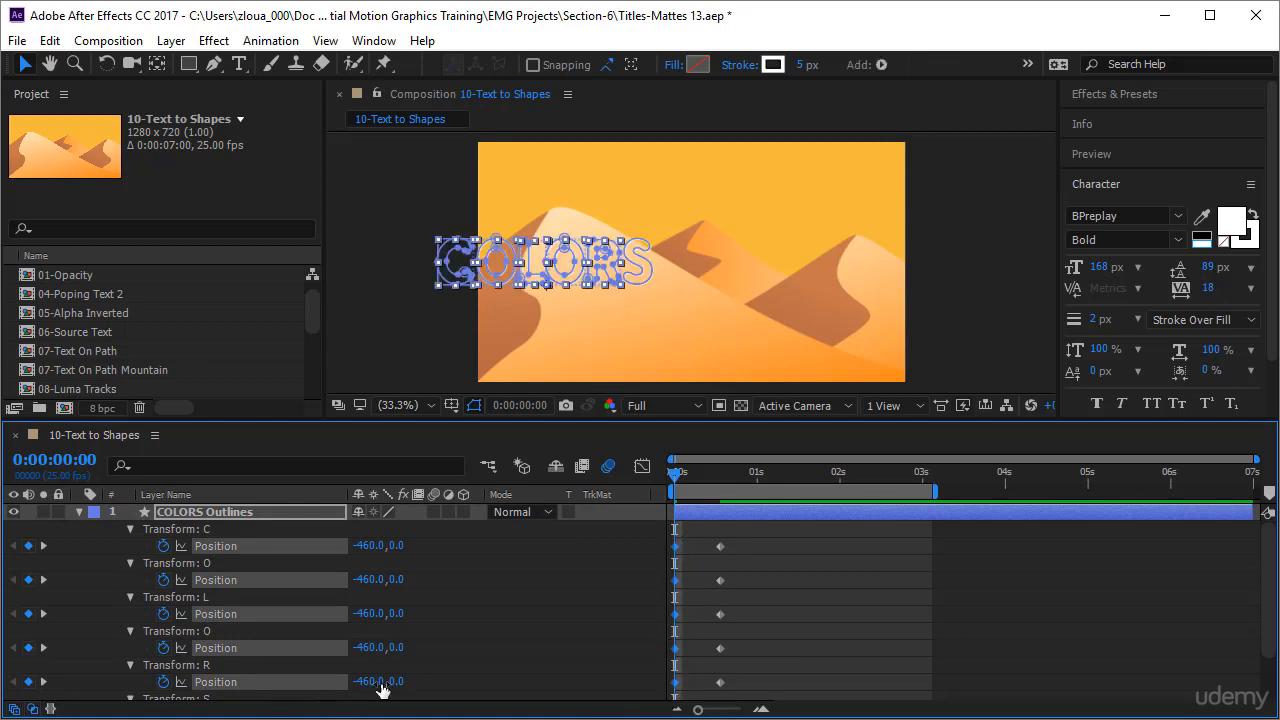
pyautogui.scroll(-1, 468, 700)
pyautogui.moveTo(697, 652); pyautogui.dragTo(662, 674)
pyautogui.scroll(-1, 366, 593)
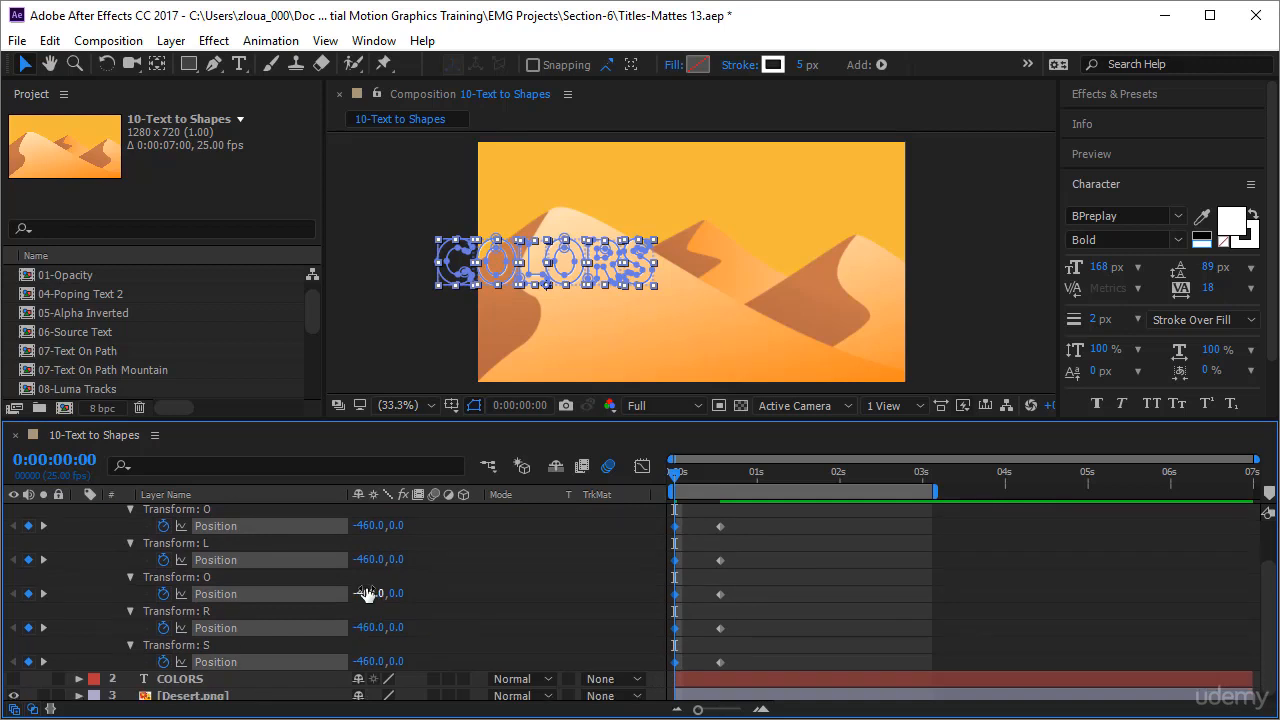
pyautogui.moveTo(362, 591); pyautogui.dragTo(320, 600)
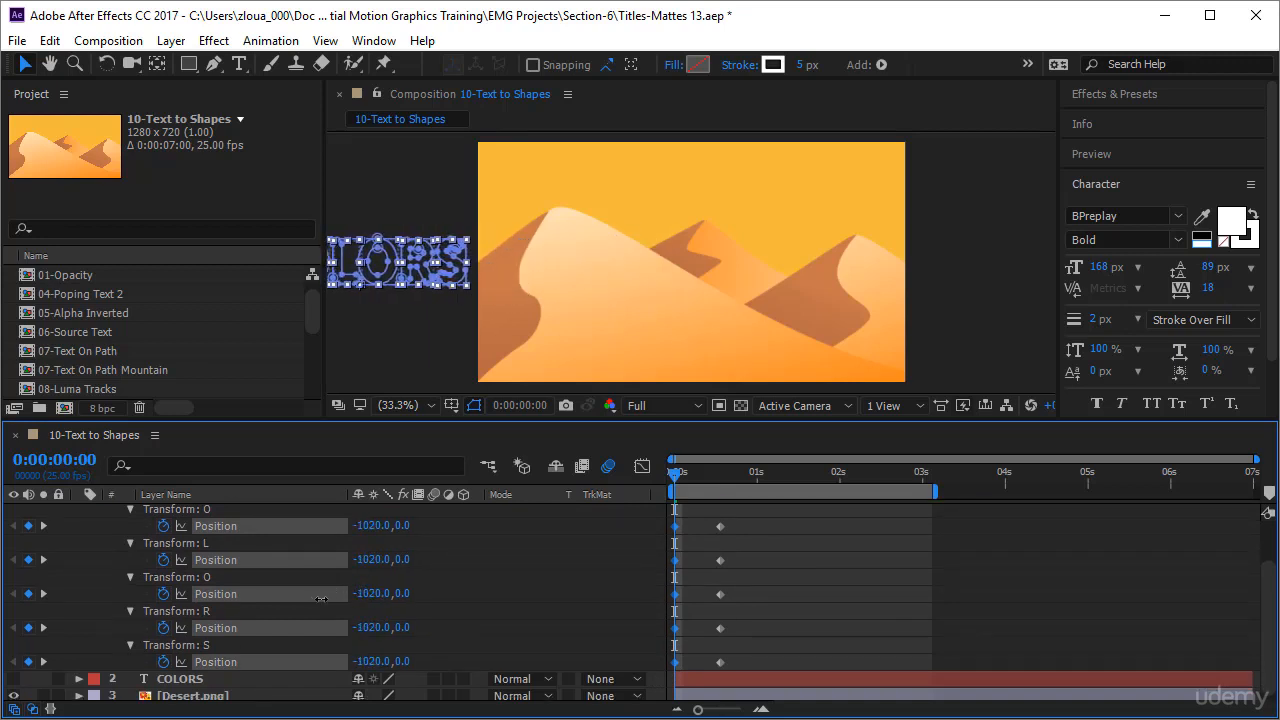
# - Deselect the keyframes and preview the letters sliding in together
pyautogui.click(803, 622)
pyautogui.press('space')
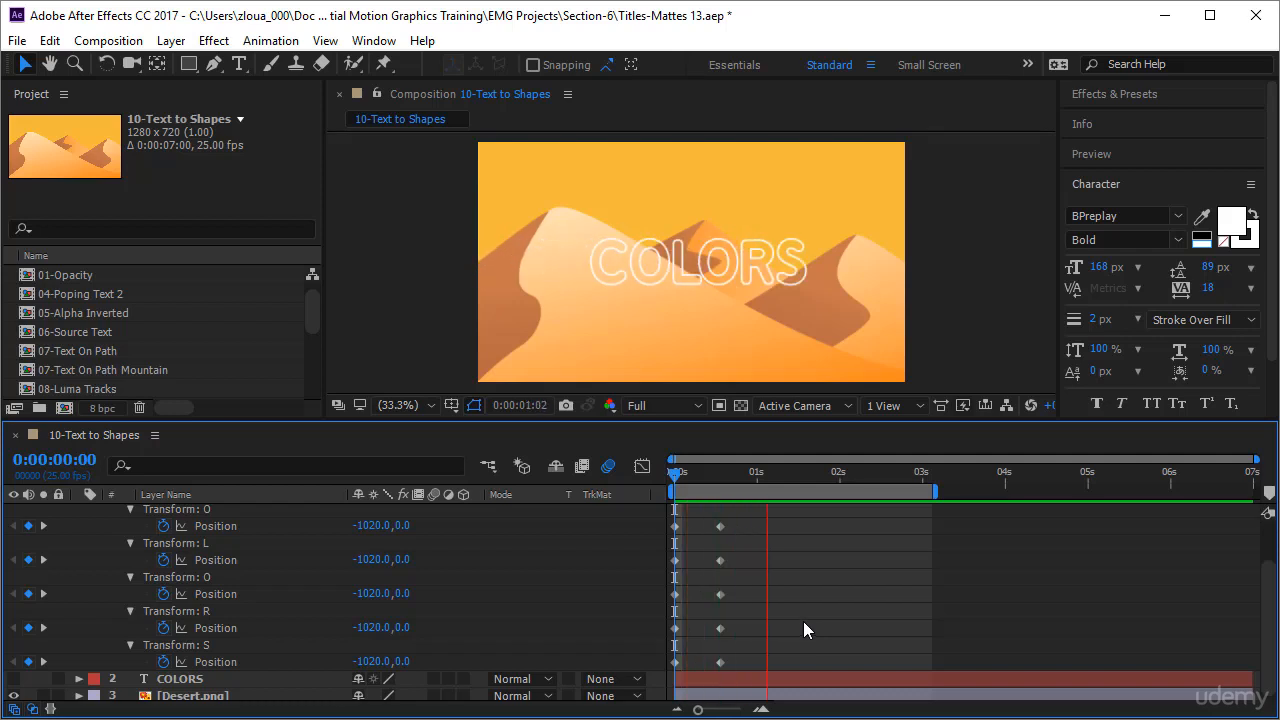
pyautogui.press('space')
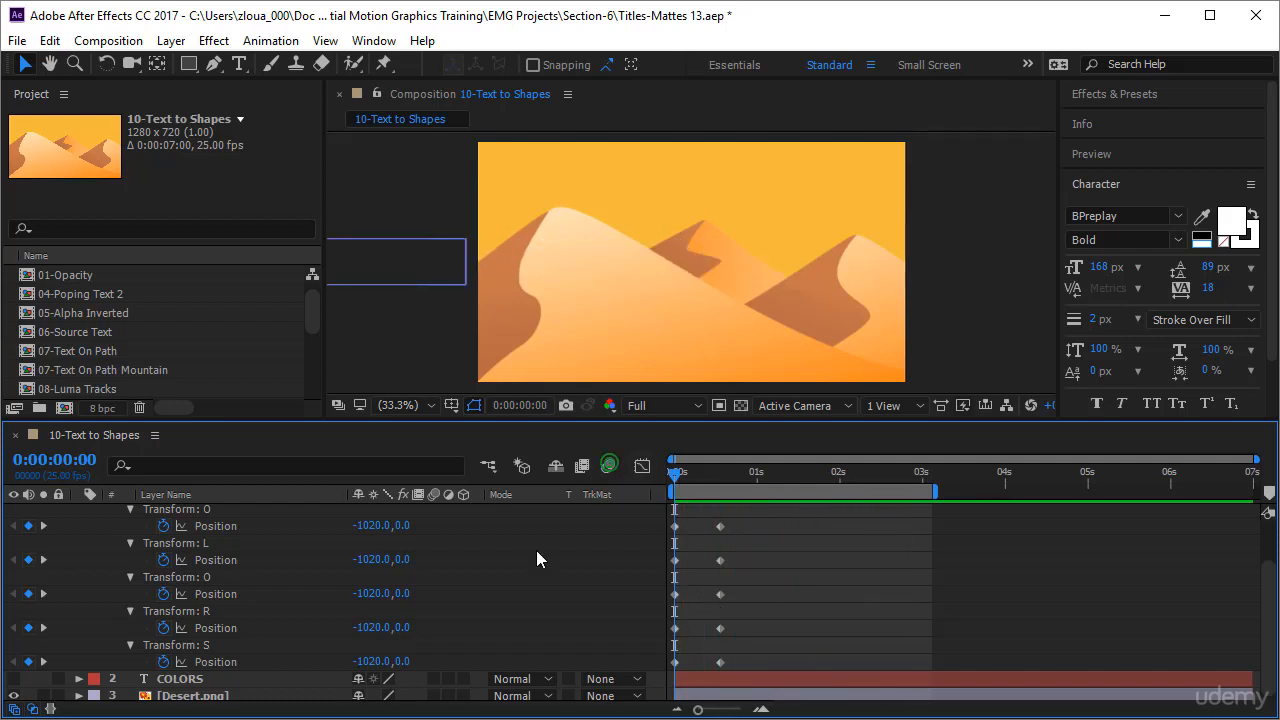
# - Shift the Position keyframes of C, L, R and S so their motion starts at 0:00:00:15, leaving both O letters in place
pyautogui.scroll(2, 536, 548)
pyautogui.click(240, 568)
pyautogui.click(215, 546)
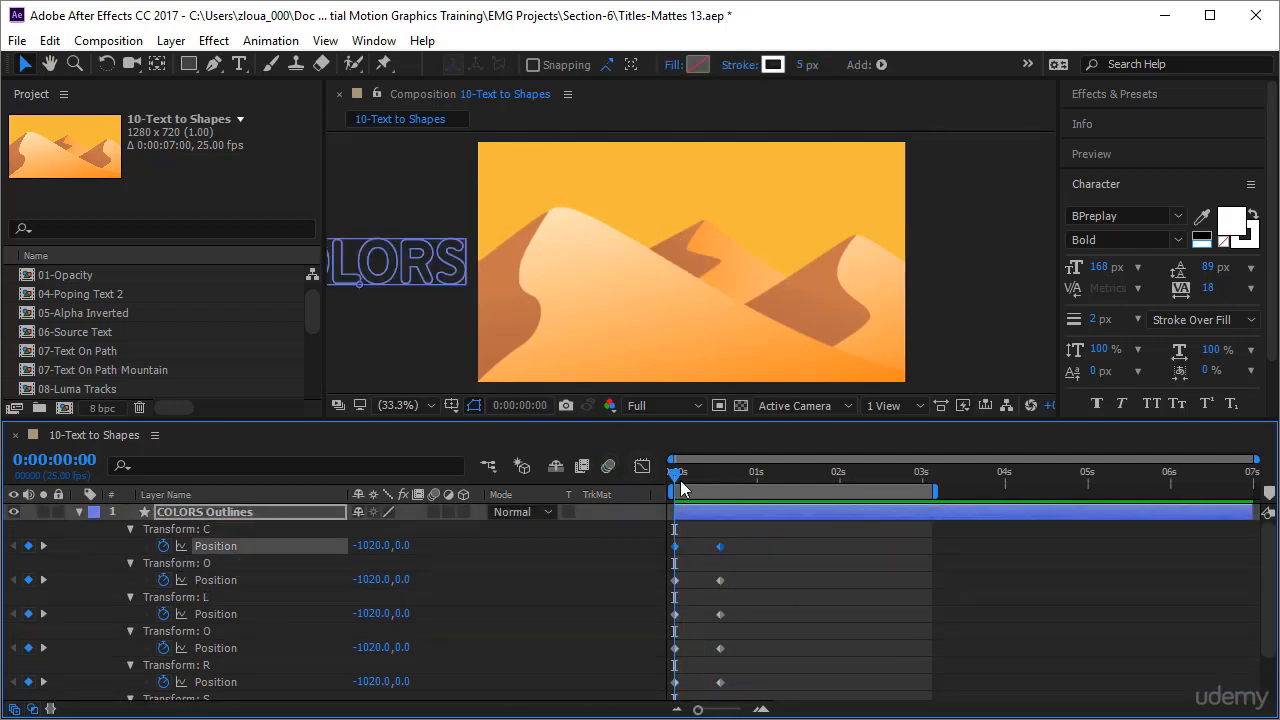
pyautogui.moveTo(674, 484); pyautogui.dragTo(719, 506)
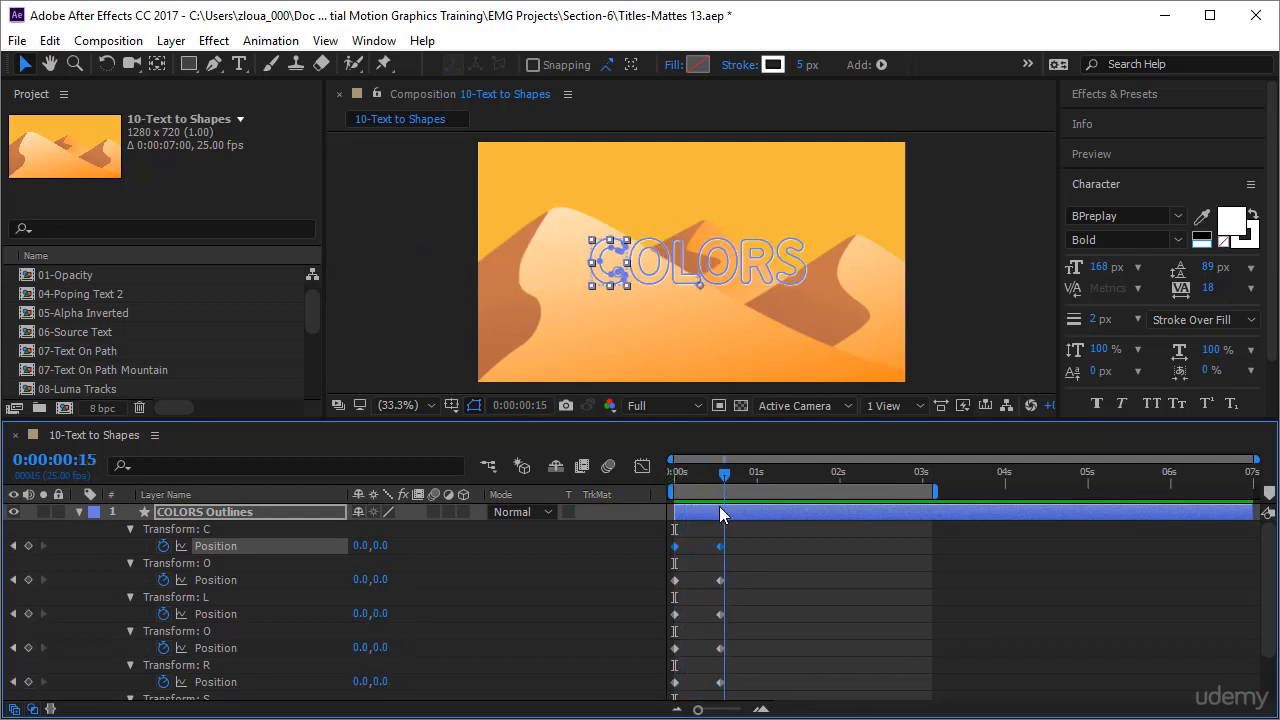
pyautogui.click(814, 563)
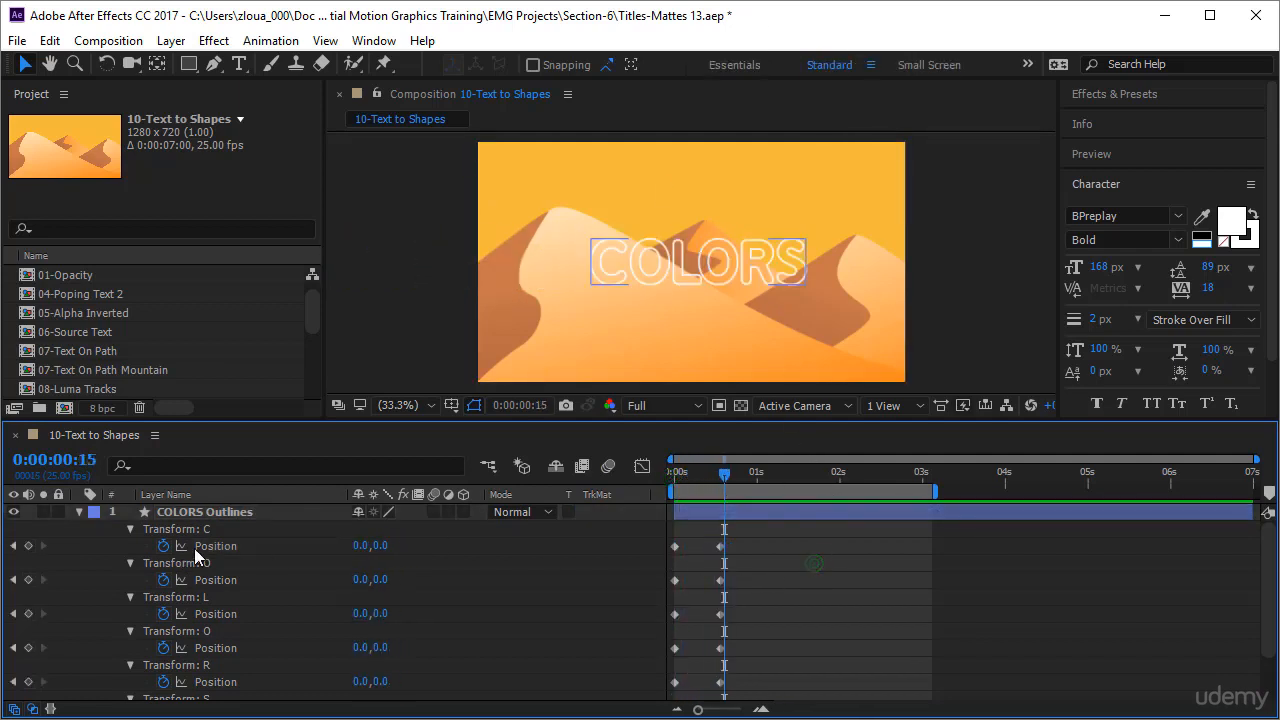
pyautogui.click(250, 545)
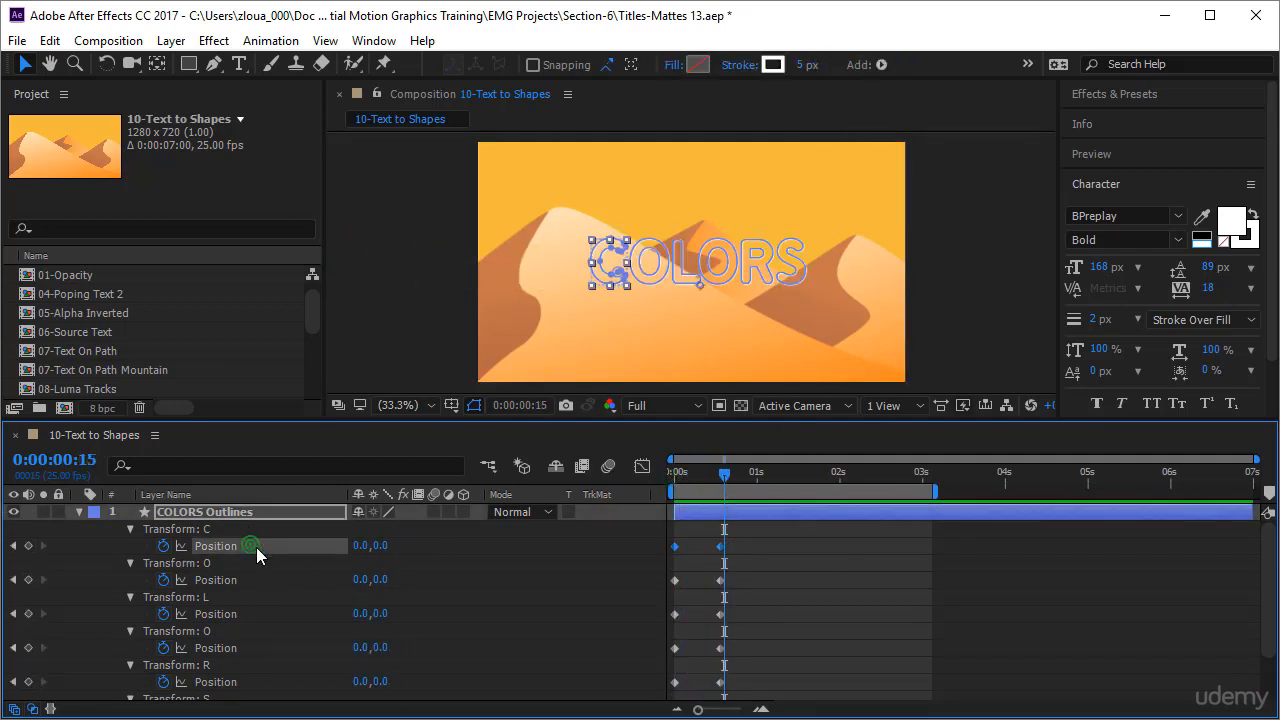
pyautogui.keyDown('shift'); pyautogui.click(236, 613); pyautogui.keyUp('shift')
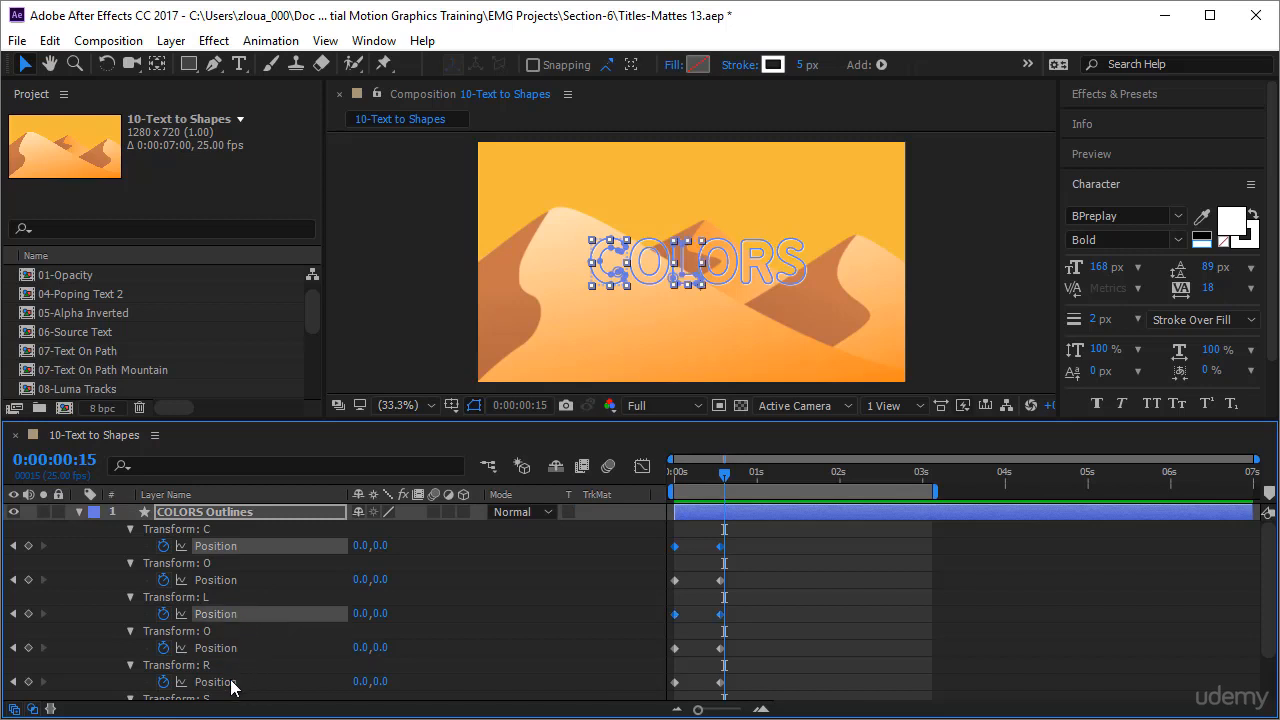
pyautogui.keyDown('shift'); pyautogui.click(230, 682); pyautogui.keyUp('shift')
pyautogui.scroll(-2, 225, 665)
pyautogui.keyDown('shift'); pyautogui.click(230, 665); pyautogui.keyUp('shift')
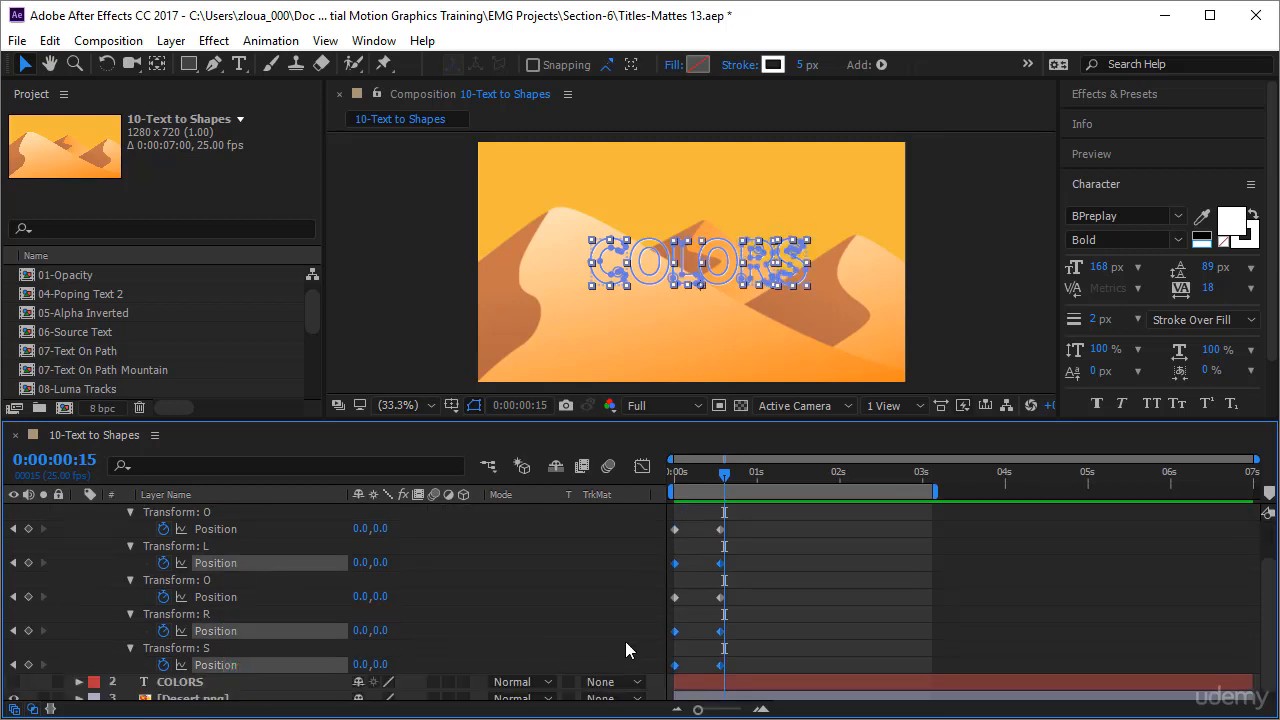
pyautogui.moveTo(722, 633); pyautogui.dragTo(771, 655)
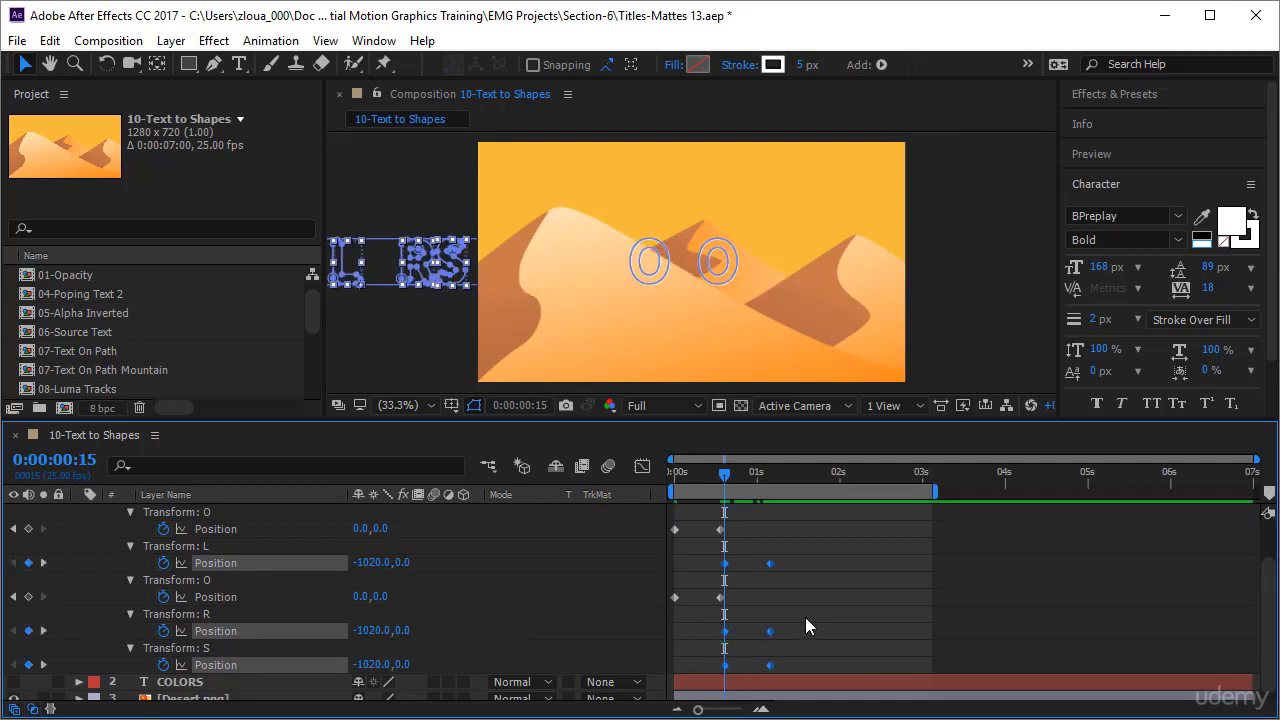
# - Preview the two-stage letter animation from 0:00:00:00 with nothing selected
pyautogui.moveTo(727, 476); pyautogui.dragTo(661, 472)
pyautogui.click(897, 557)
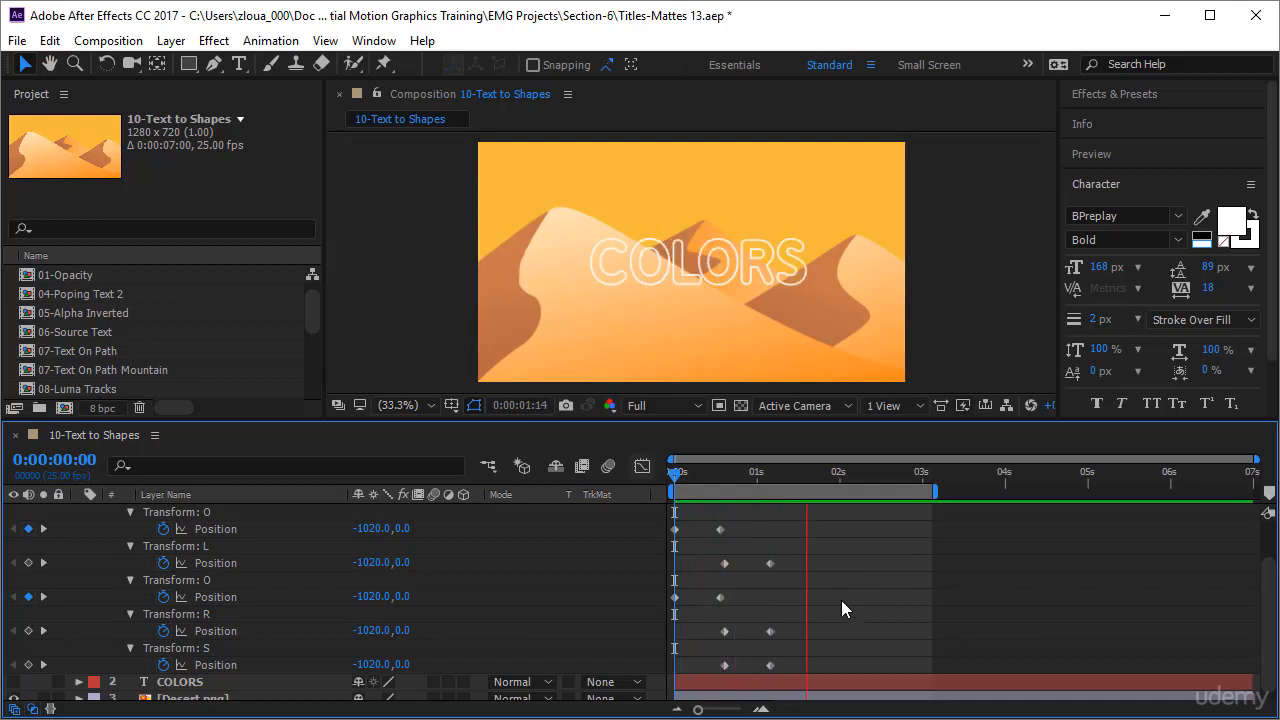
pyautogui.click(670, 477)
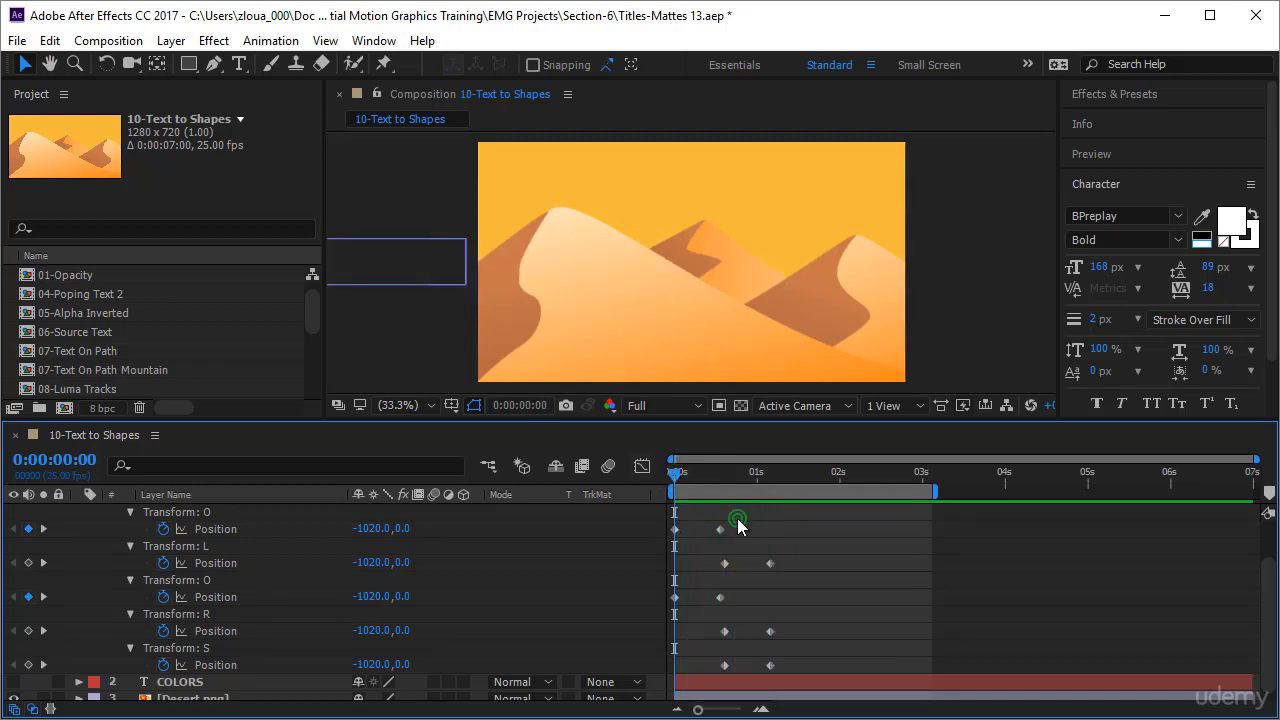
# - Delay the second O's Position keyframes by a few frames so it follows the first O, and preview the result
pyautogui.moveTo(738, 527); pyautogui.dragTo(657, 533)
pyautogui.moveTo(731, 599); pyautogui.dragTo(647, 609)
pyautogui.moveTo(718, 599); pyautogui.dragTo(738, 602)
pyautogui.press('space')
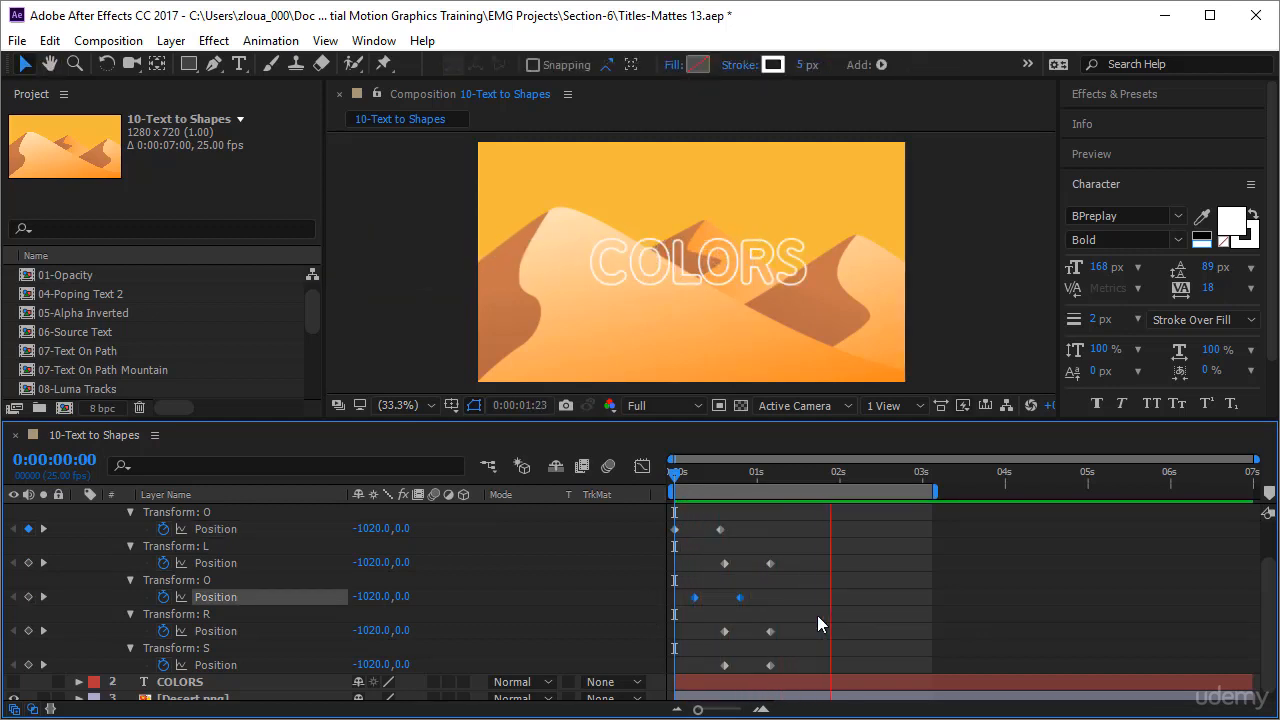
# - Stagger the remaining Position keyframe pairs after C so that L starts first, S second and R last
pyautogui.moveTo(808, 558); pyautogui.dragTo(752, 564)
pyautogui.moveTo(786, 624)
pyautogui.mouseDown()
pyautogui.moveTo(722, 630)
pyautogui.moveTo(696, 648)
pyautogui.moveTo(773, 636)
pyautogui.mouseUp()
pyautogui.moveTo(797, 628); pyautogui.dragTo(706, 641)
pyautogui.moveTo(725, 632); pyautogui.dragTo(816, 683)
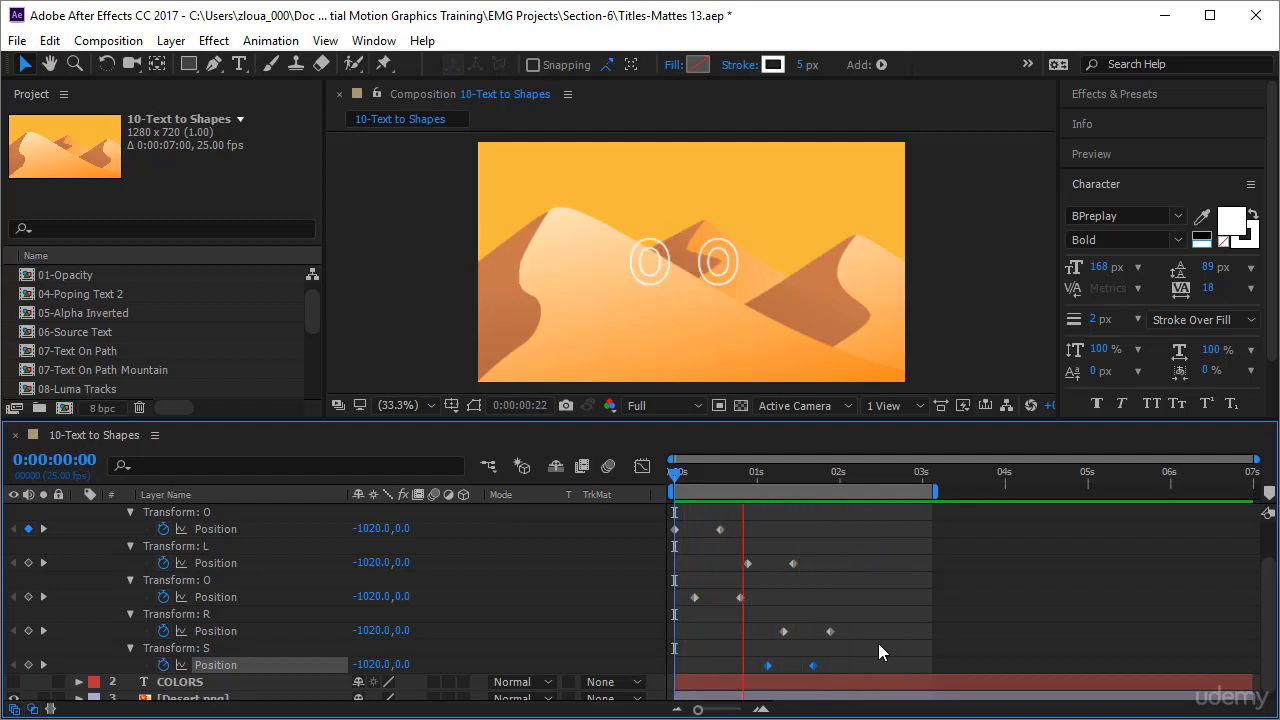
# - Enable motion blur for both the composition and the COLORS Outlines layer, with the layer's properties collapsed and nothing selected
pyautogui.scroll(2, 593, 516)
pyautogui.click(608, 466)
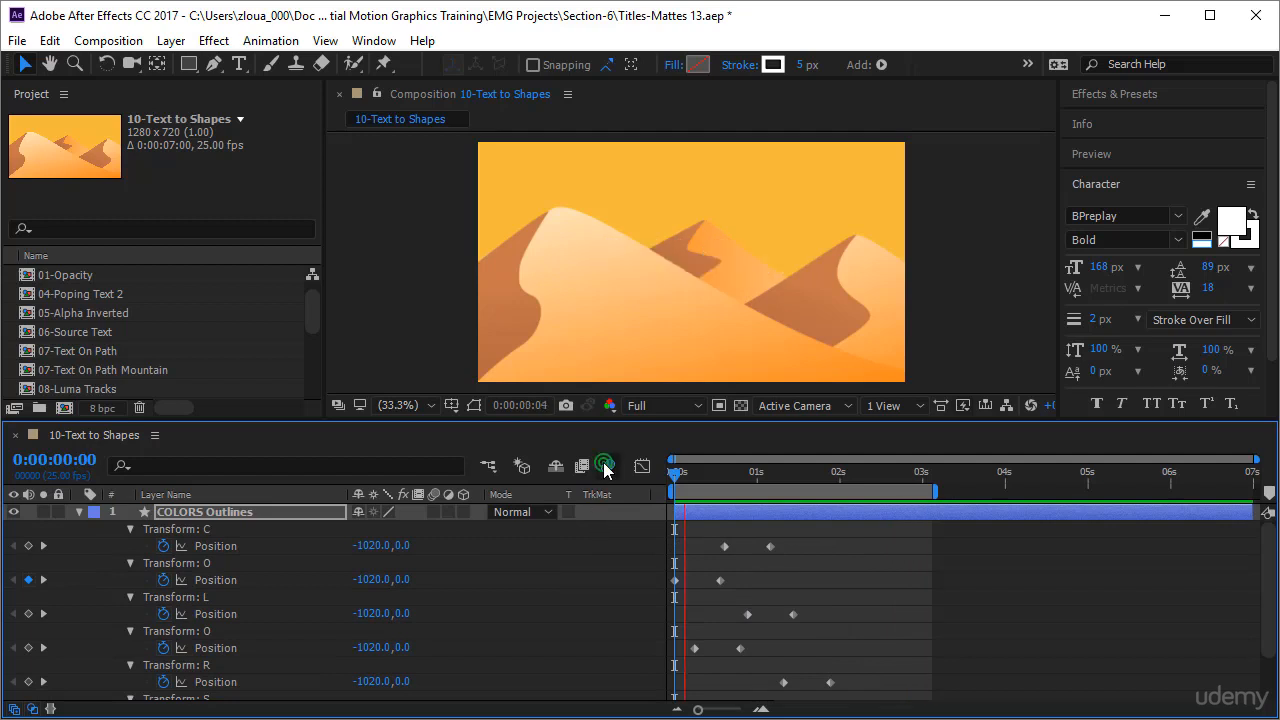
pyautogui.click(79, 511)
pyautogui.click(434, 512)
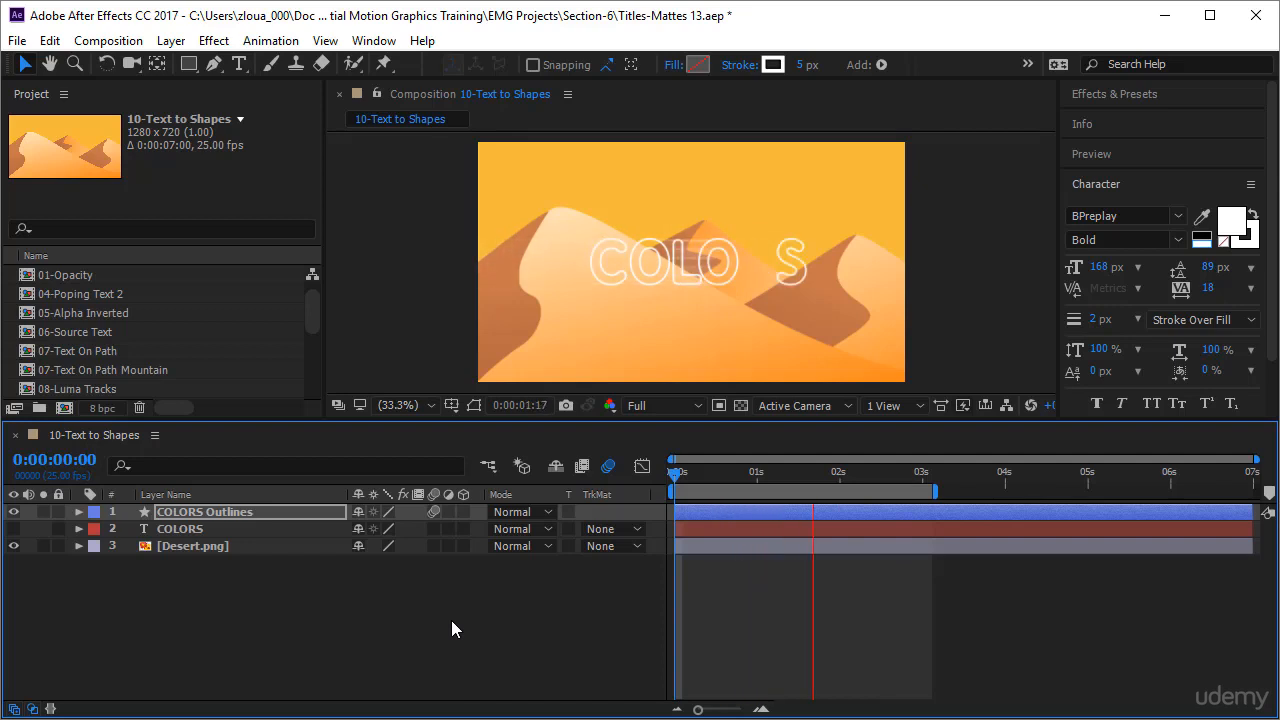
pyautogui.click(295, 517)
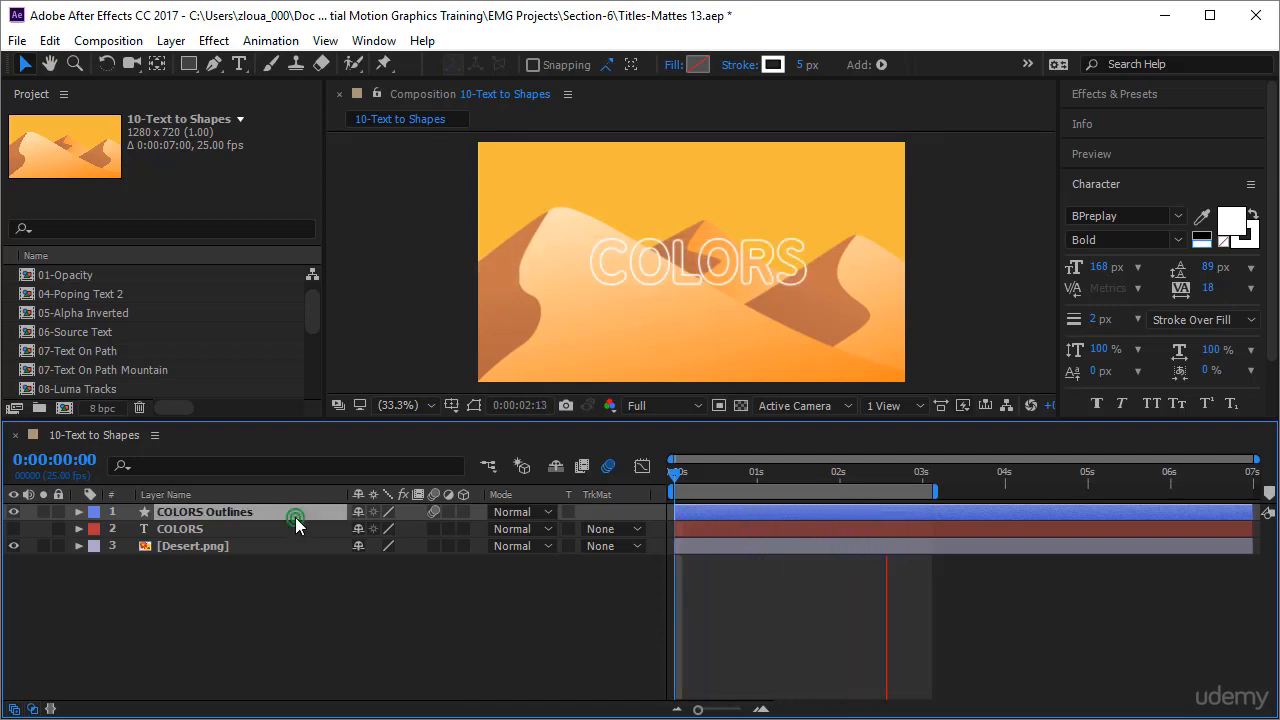
pyautogui.click(189, 603)
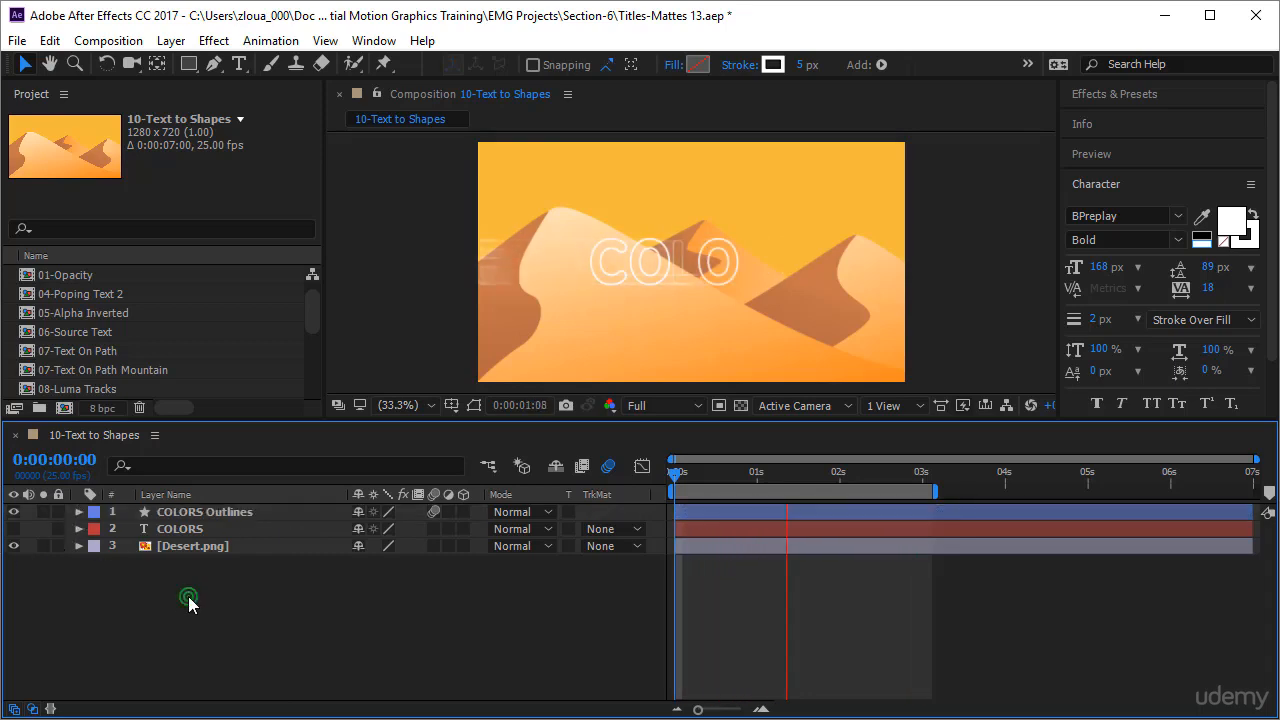